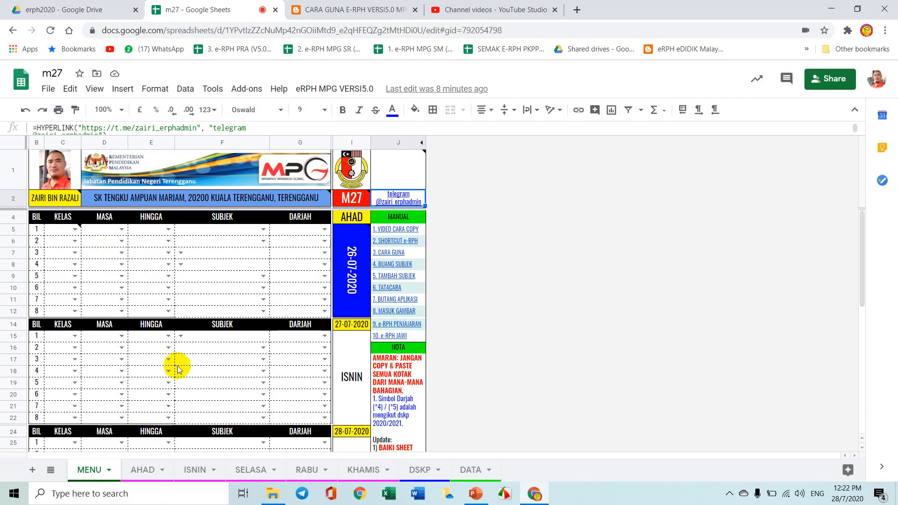
Step: Rename the KHAMIS sheet as JUMAAT
scroll(212, 377, down, 10)
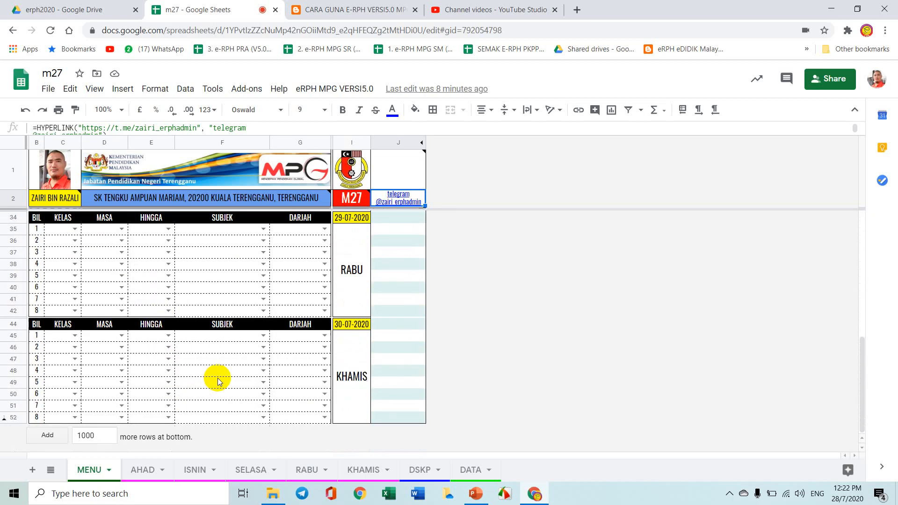
scroll(220, 381, up, 10)
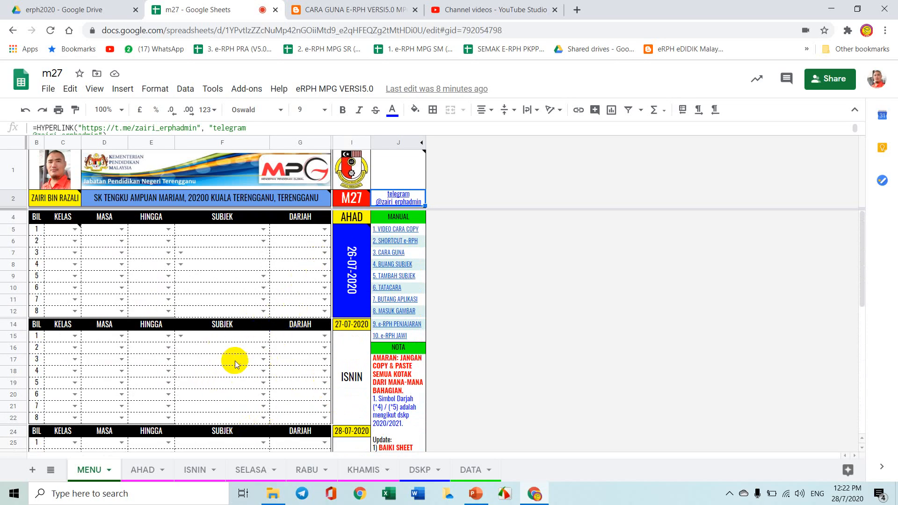
click(387, 474)
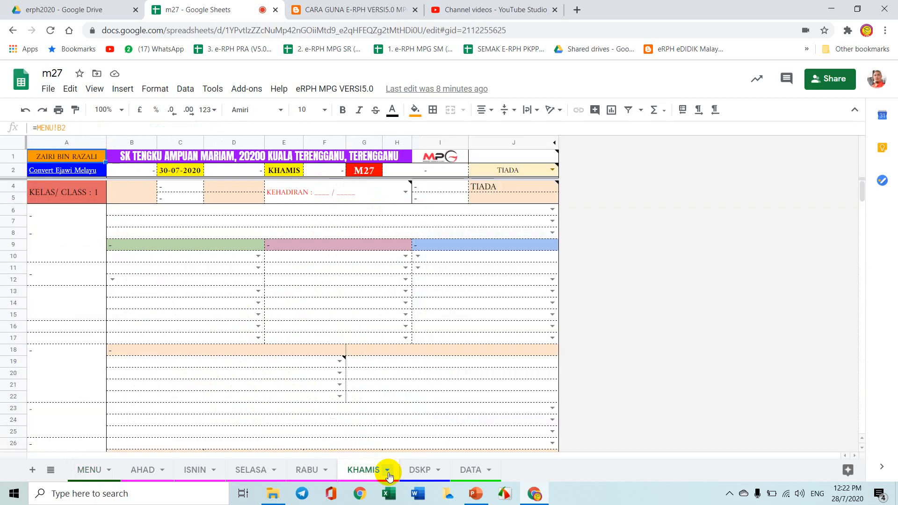
click(387, 471)
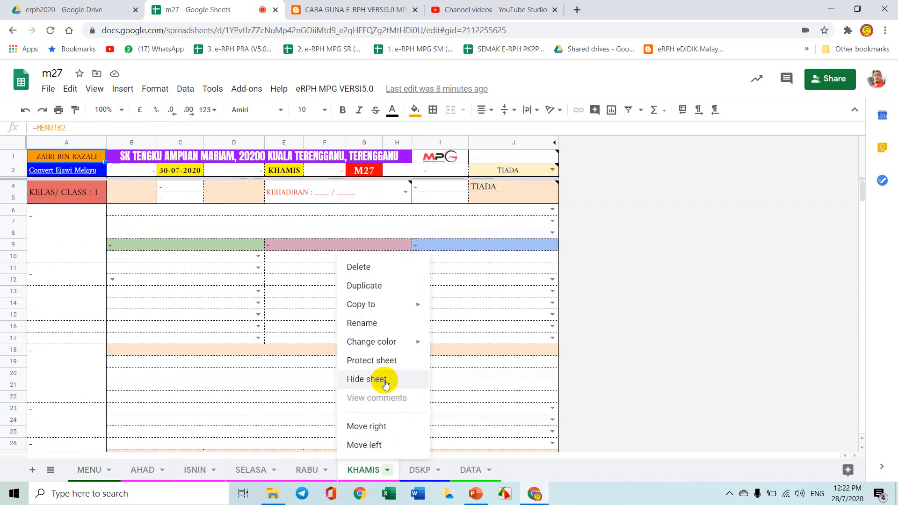
click(389, 323)
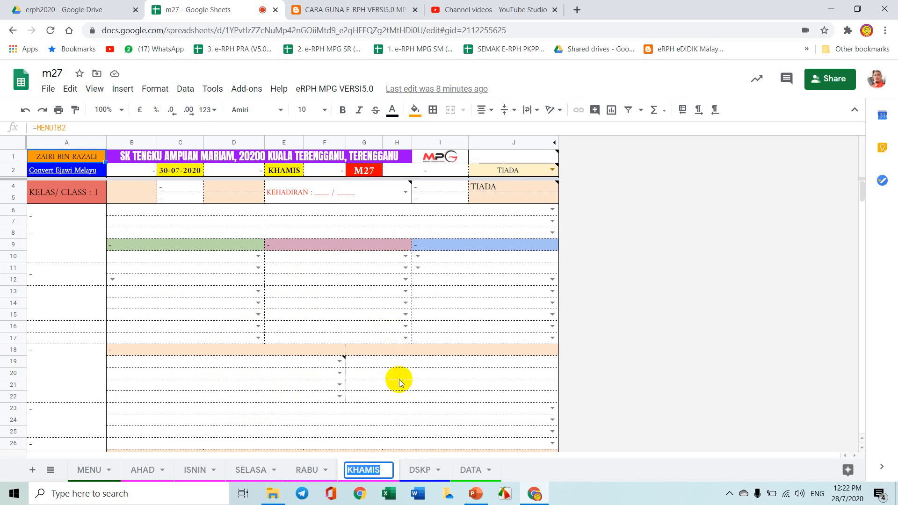
text(JUMAAT)
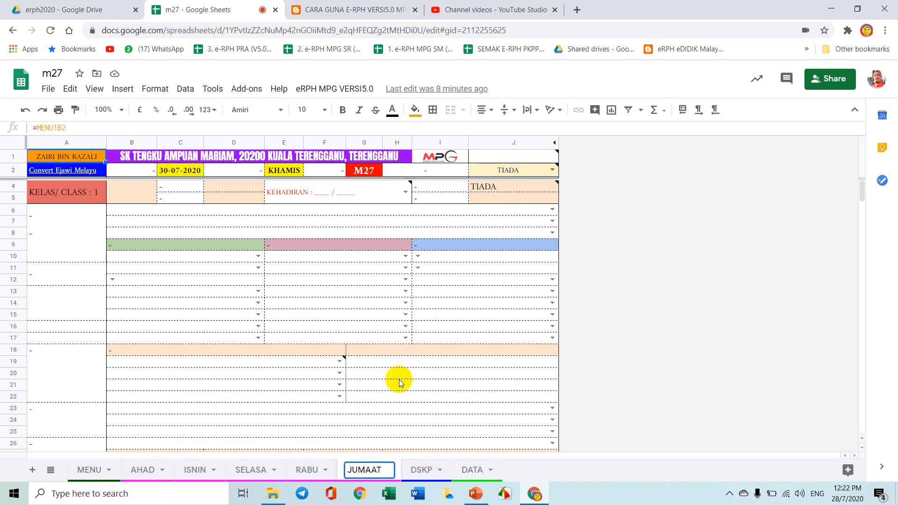
click(396, 380)
Step: Rename the RABU sheet as KHAMIS and undo both sheet renames
click(327, 470)
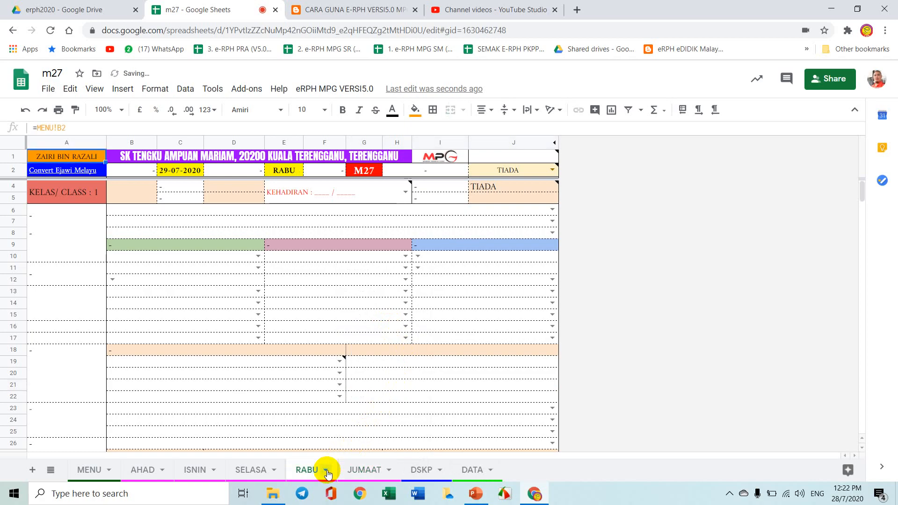
click(326, 470)
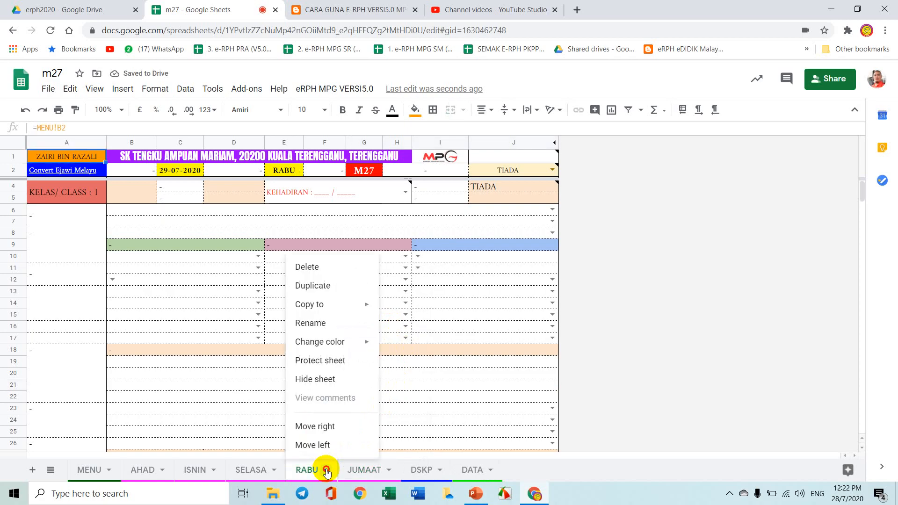
click(335, 324)
text(KHAMIS)
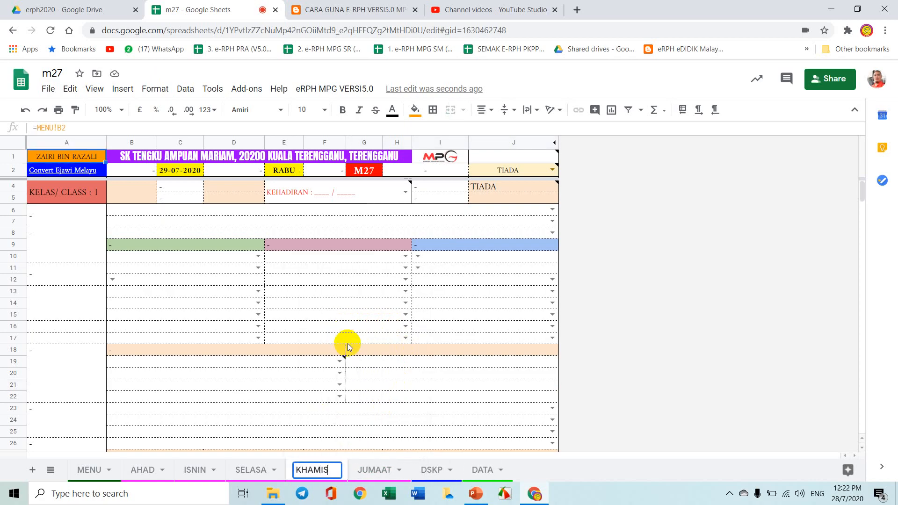
click(373, 385)
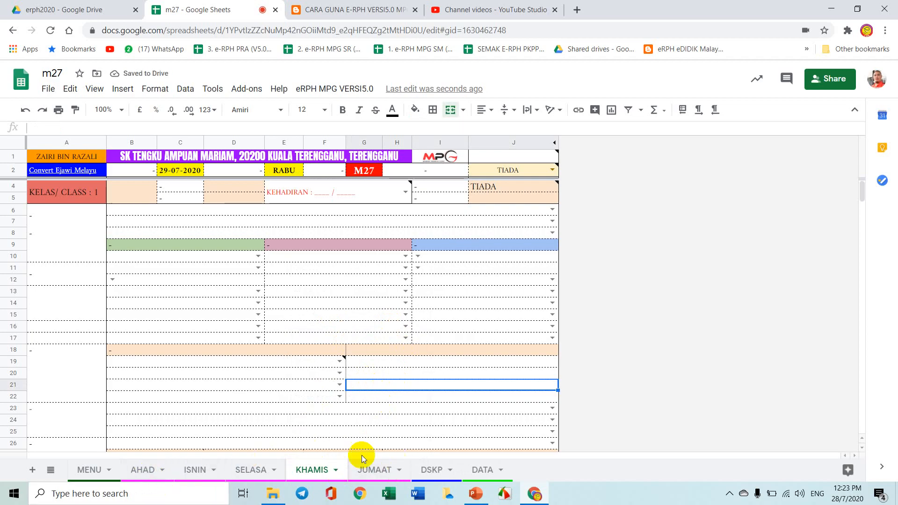
click(25, 110)
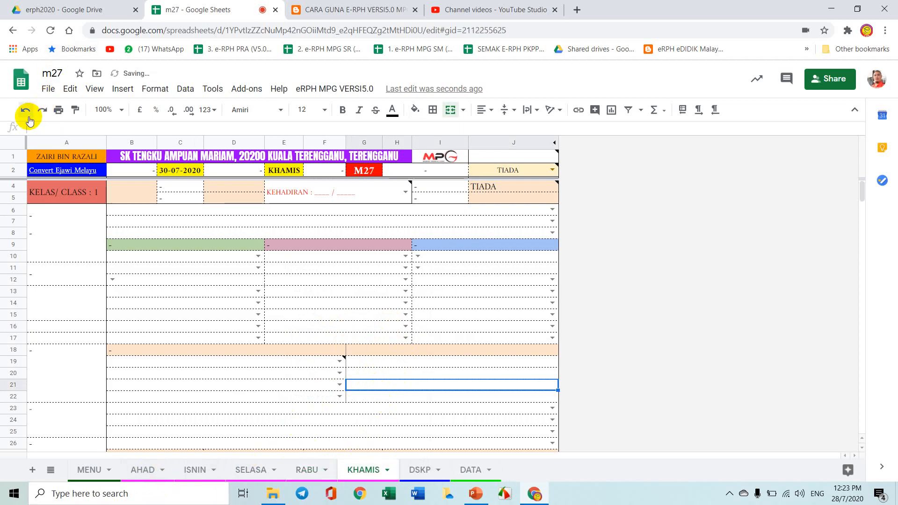
Step: Enter 3MW as the class of the first AHAD lesson in the MENU sheet
click(88, 469)
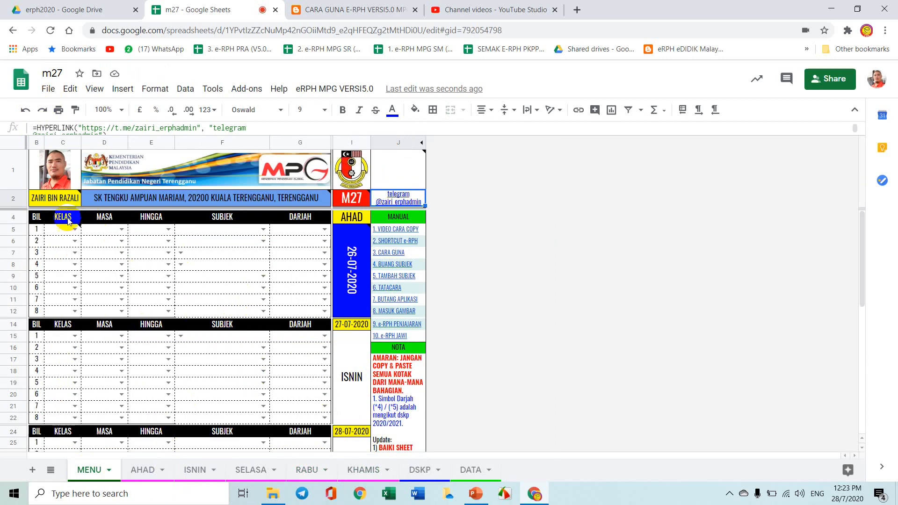
click(61, 230)
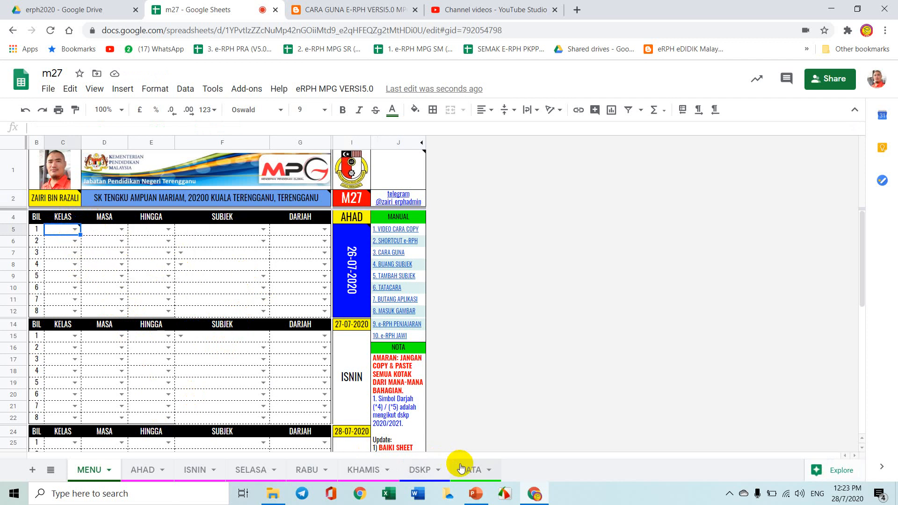
mouse_move(72, 232)
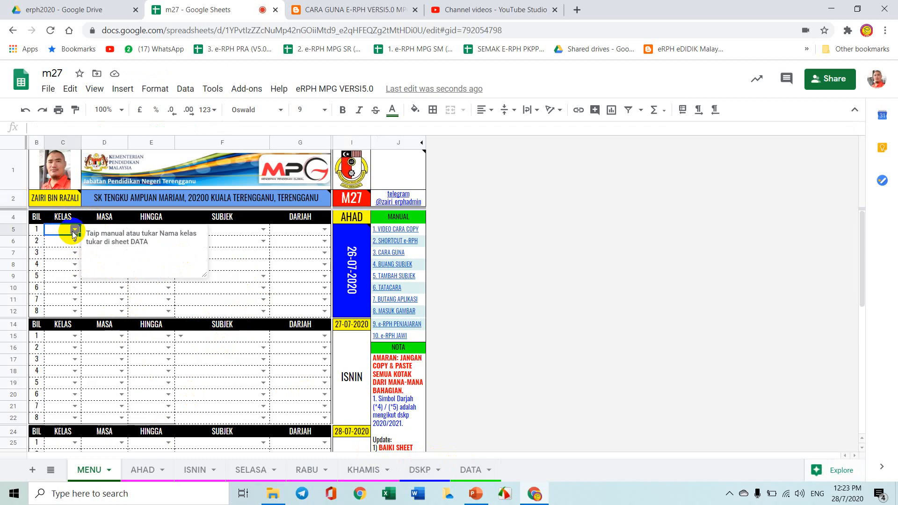
text(3MW)
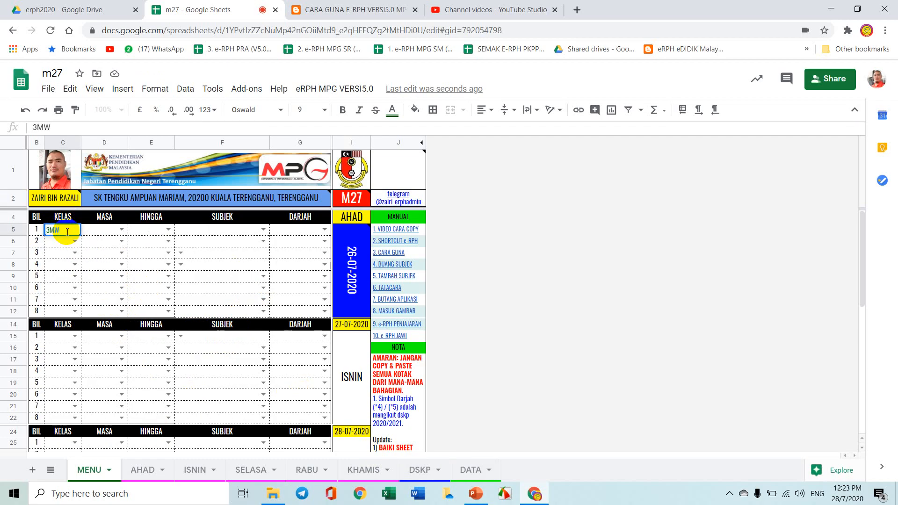
Step: Choose 07:15 PAGI from the listed times as the start time of the first AHAD lesson
click(97, 232)
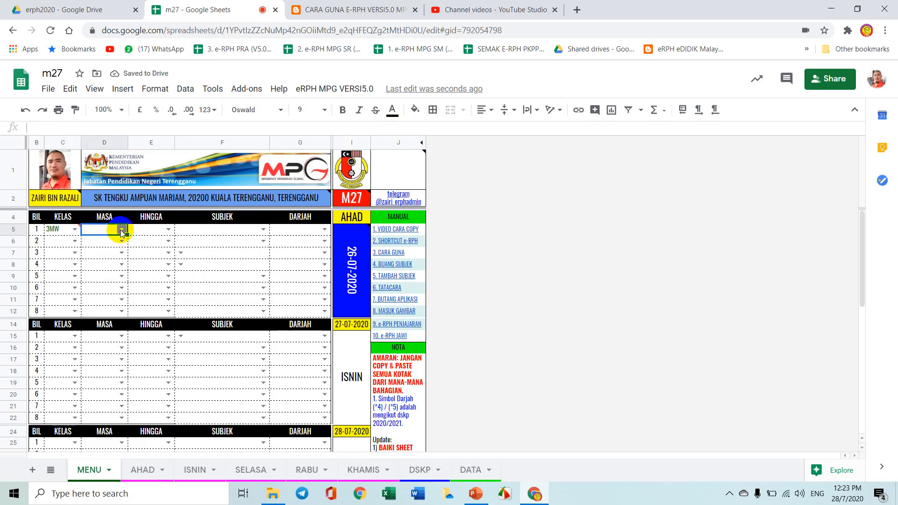
click(121, 231)
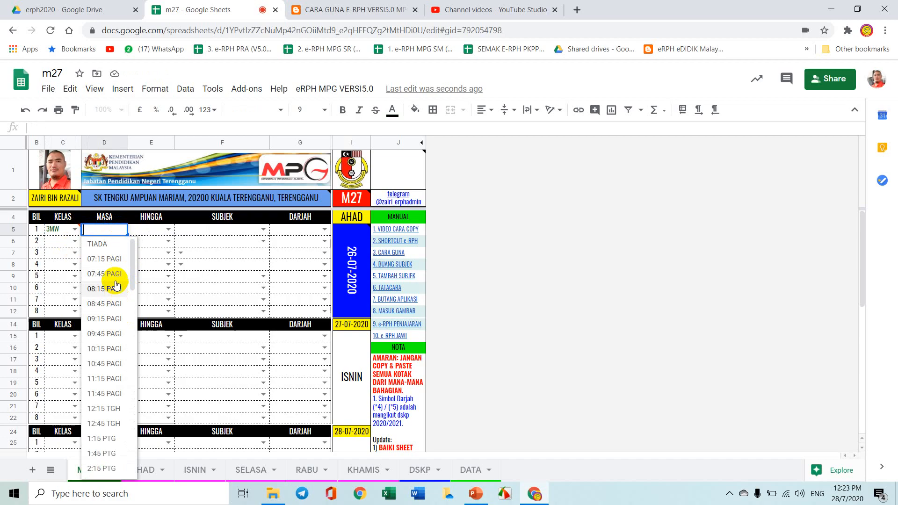
click(114, 261)
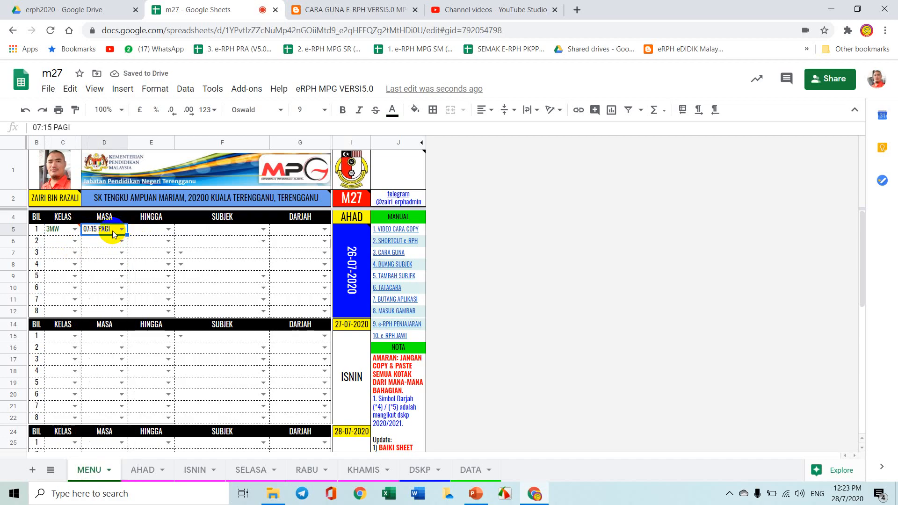
Step: Replace the start time of the first AHAD lesson with the custom time 8.00 PAGI
text(7.)
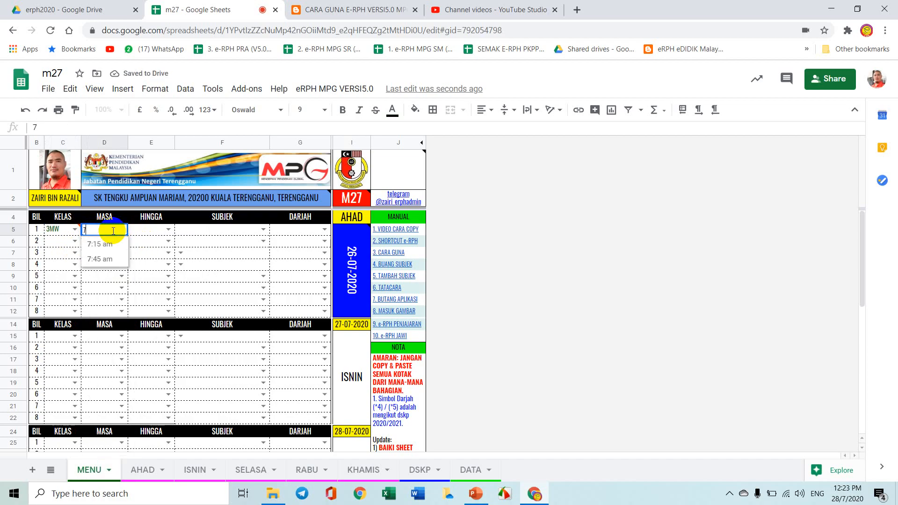
key(BackSpace)
key(BackSpace)
text(8.00 PAG)
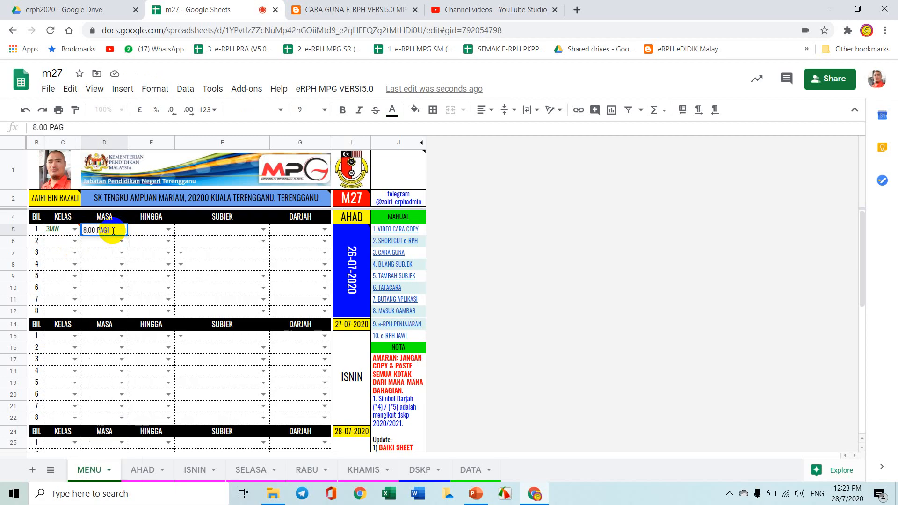
text(I)
Step: Enter 9.00 PAGI as the end time (HINGGA) of the first AHAD lesson
click(140, 232)
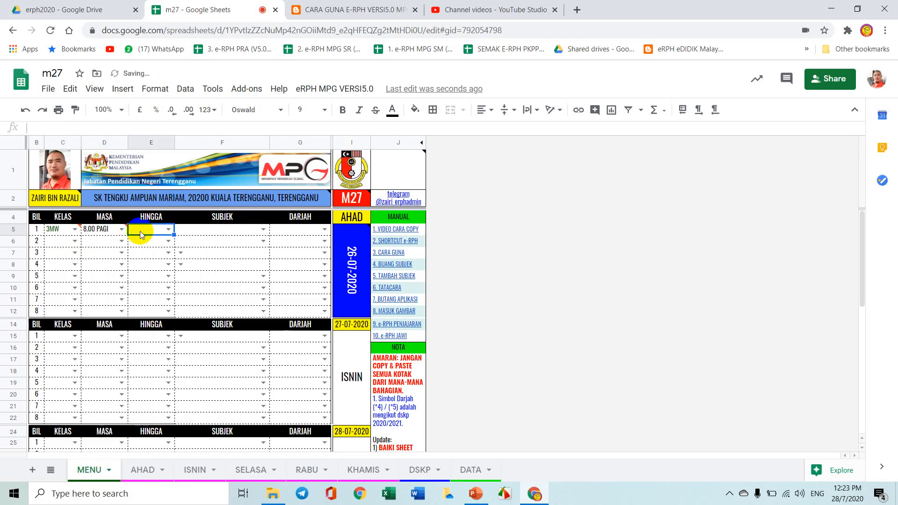
click(168, 230)
text(9.00)
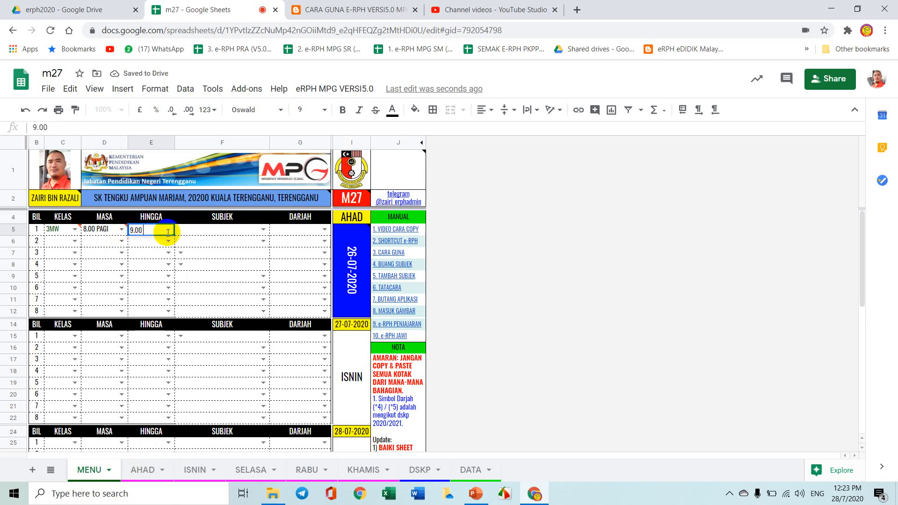
text( PAGI)
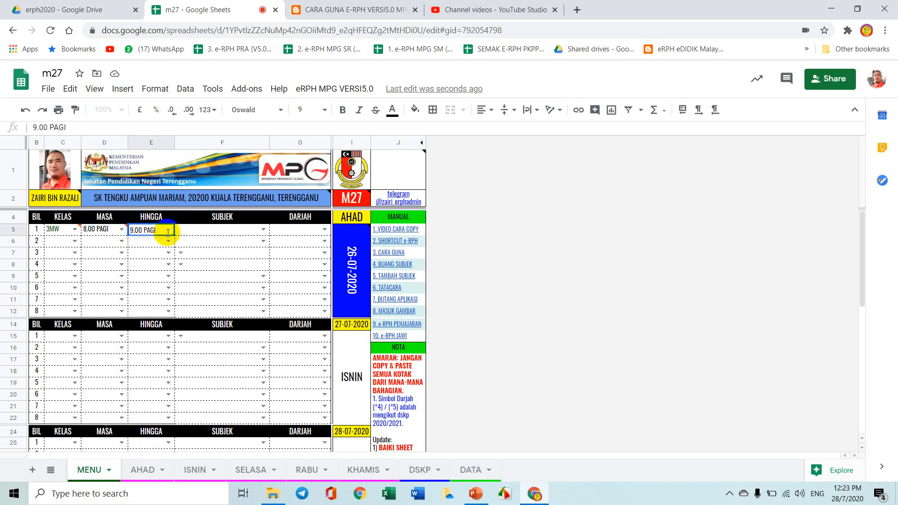
click(212, 241)
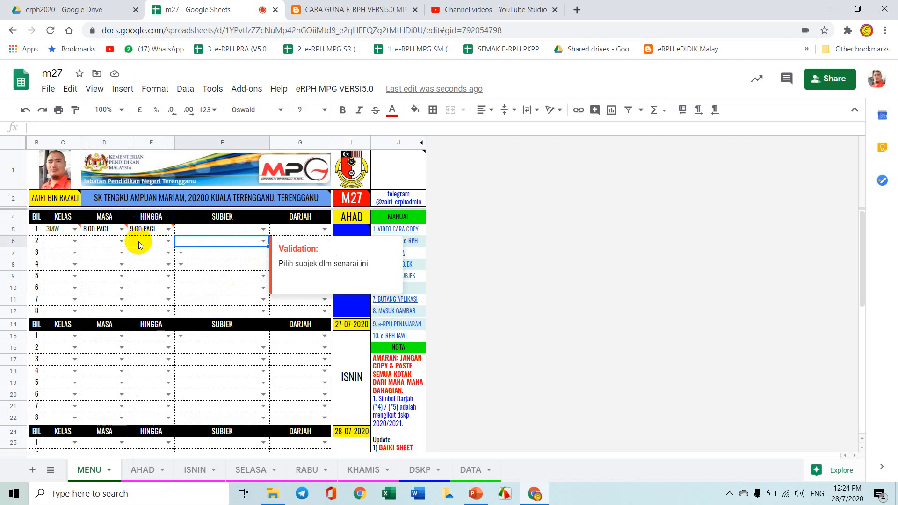
Step: Check the first AHAD lesson's class choices and replace the first three KELAS entries in the DATA sheet with 3 MW, 4 MW and 5 MR
double_click(62, 231)
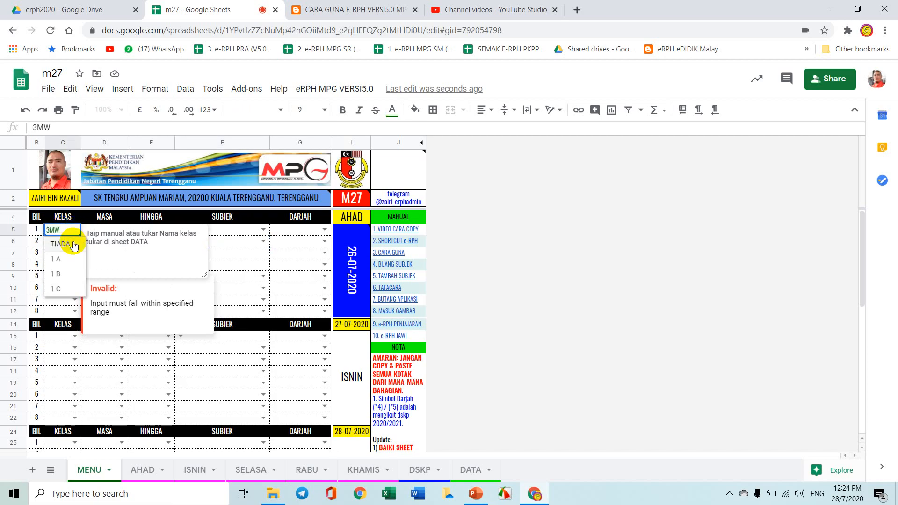
click(209, 252)
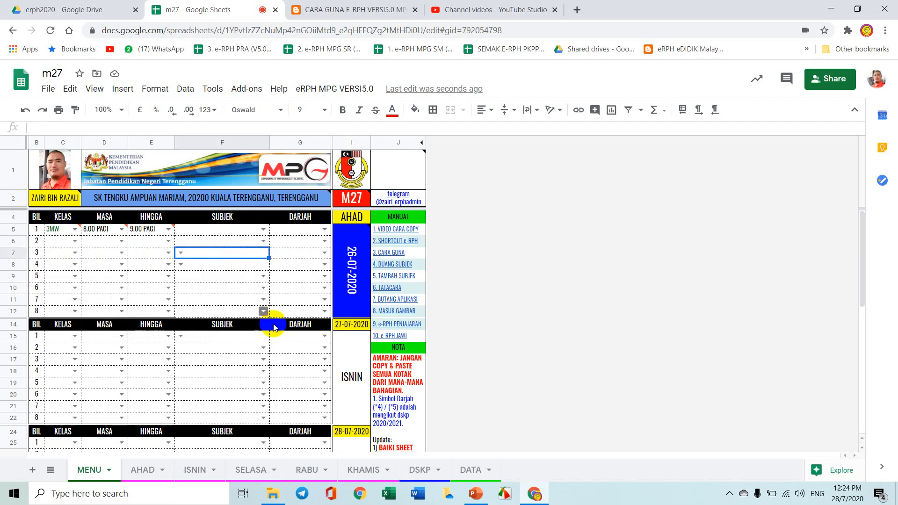
click(466, 471)
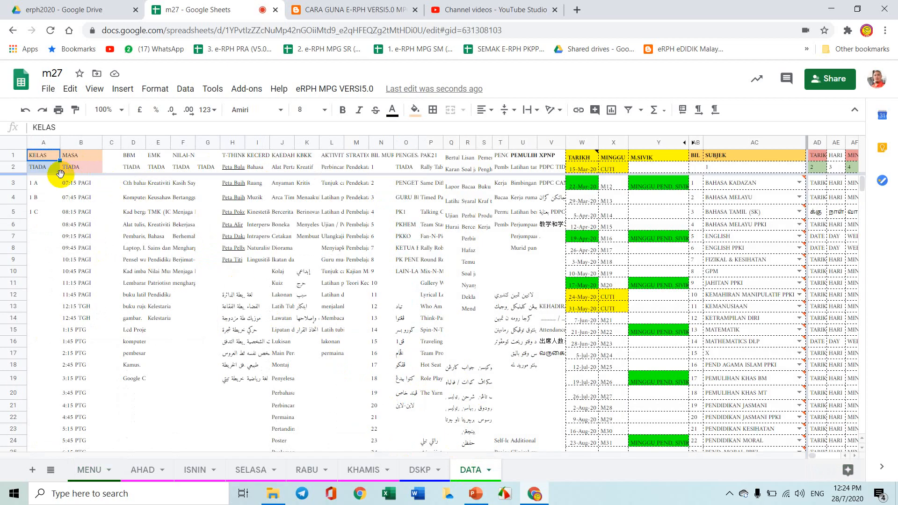
drag(47, 167, 57, 205)
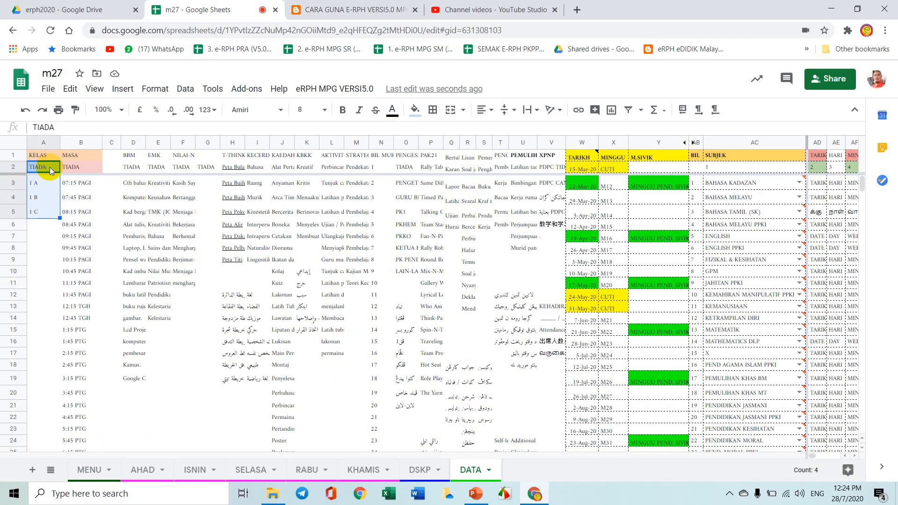
text(3 MW)
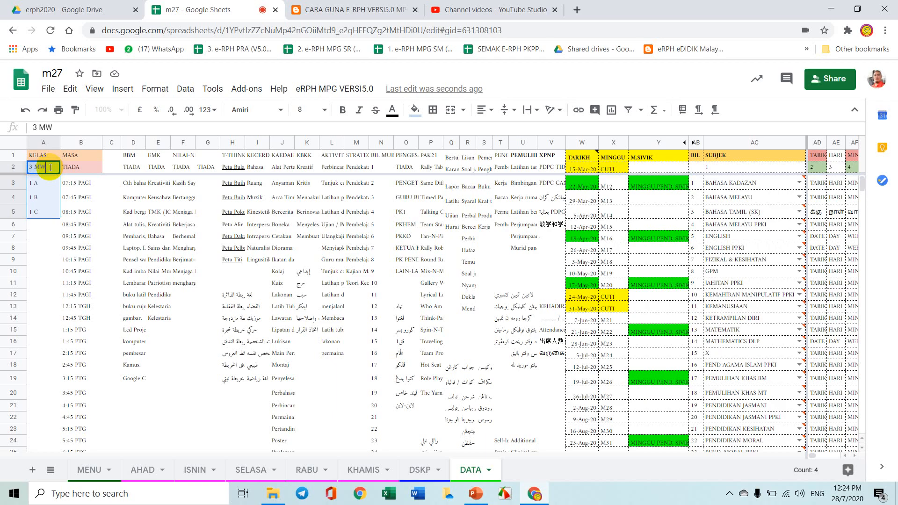
key(Return)
text(4)
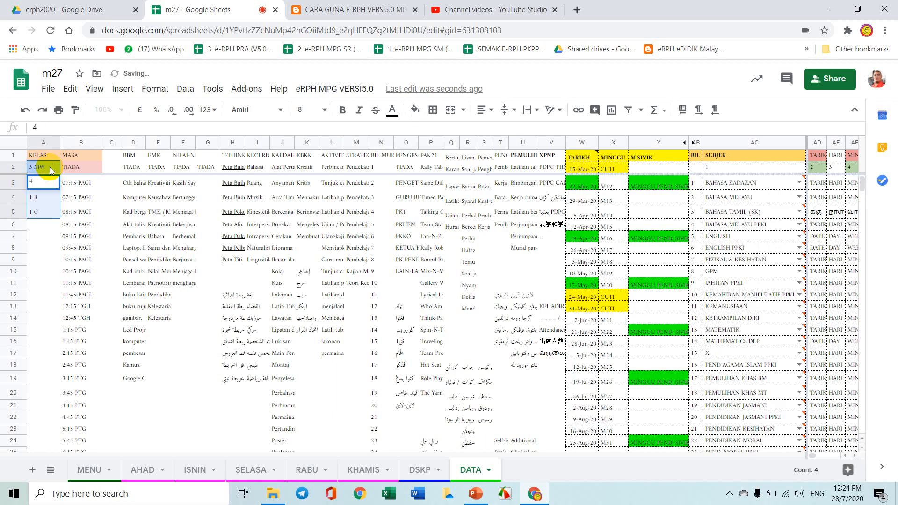
text( MW)
key(Return)
text(5)
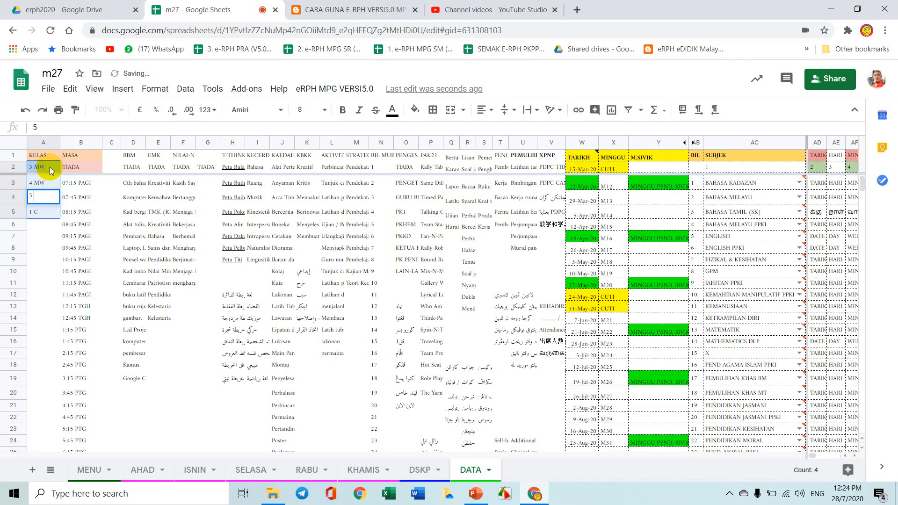
text( MR)
key(Return)
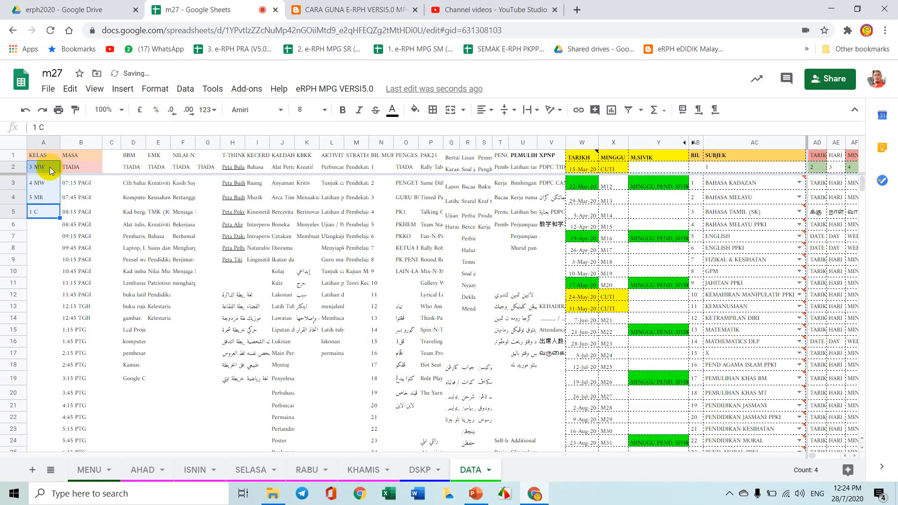
Step: Clear the 1 C entry from the KELAS column and return to the MENU sheet
click(51, 213)
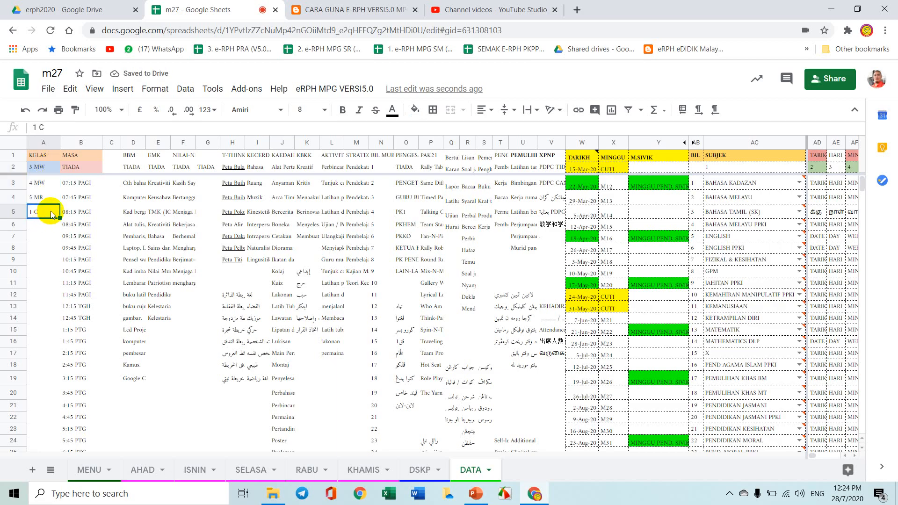
key(Delete)
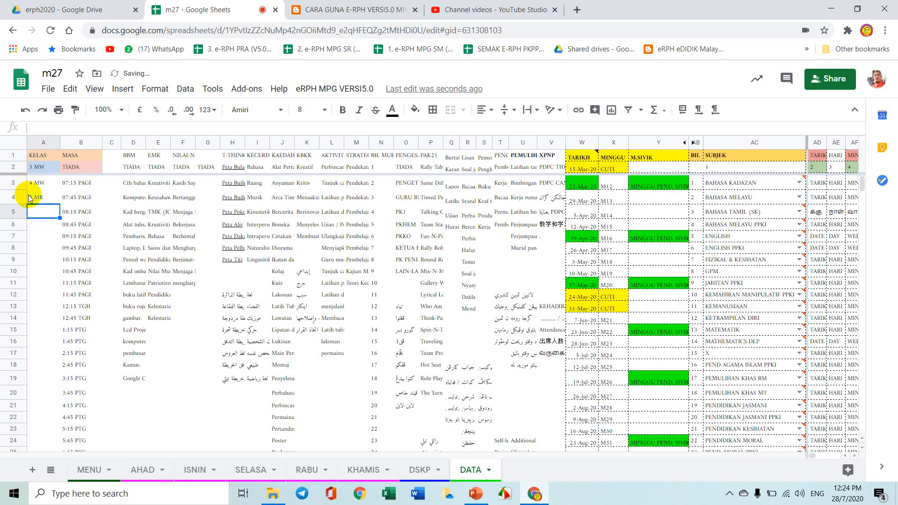
click(88, 470)
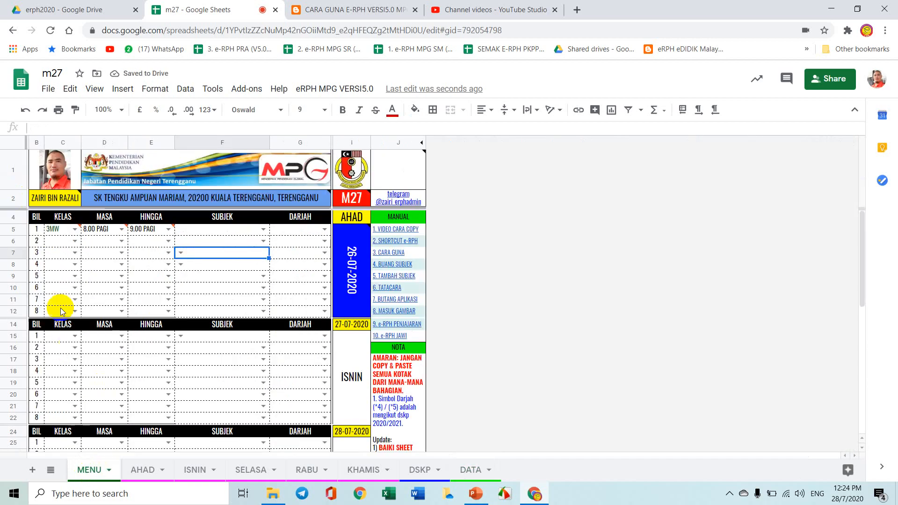
Step: Choose 3 MW as the class and BAHASA MELAYU as the subject of the first AHAD lesson in the MENU sheet
mouse_move(64, 232)
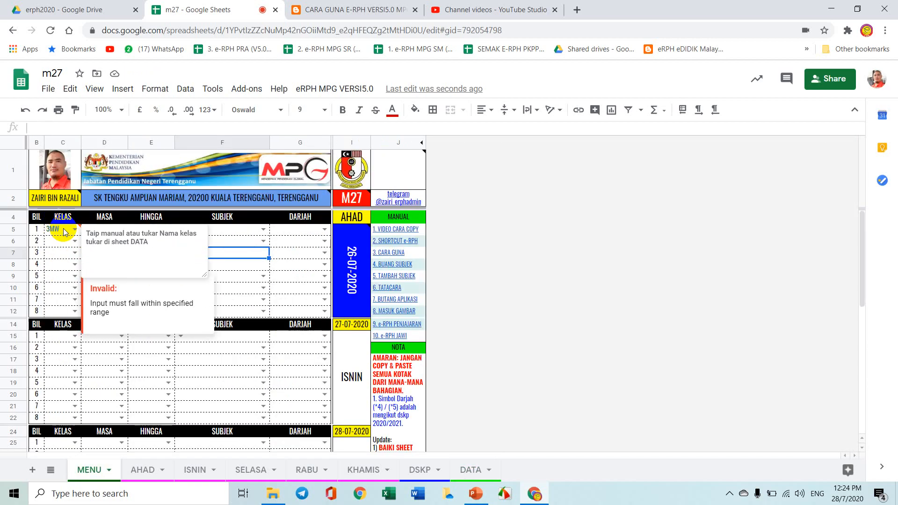
click(65, 231)
click(65, 231)
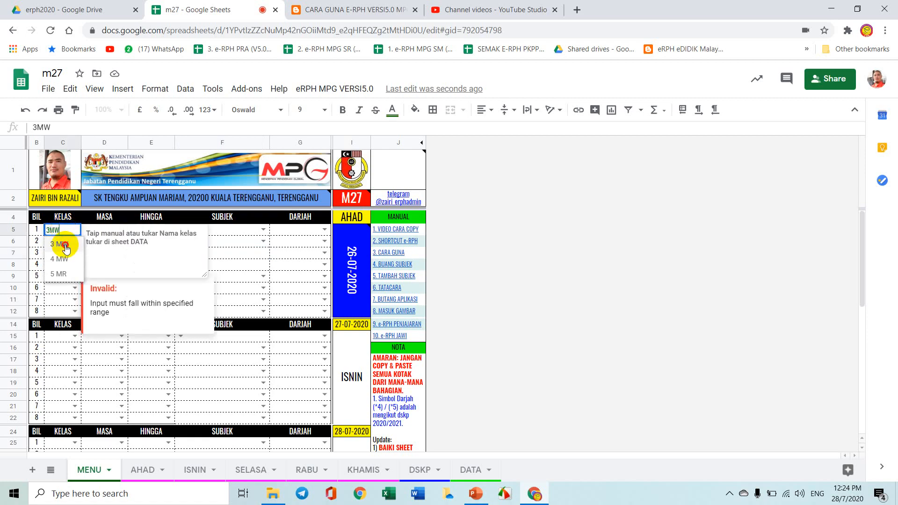
click(66, 244)
click(63, 275)
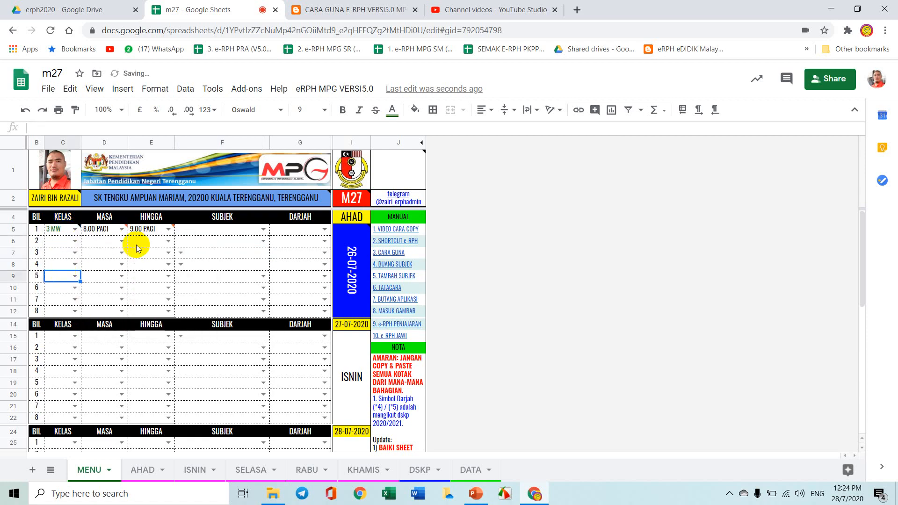
click(107, 266)
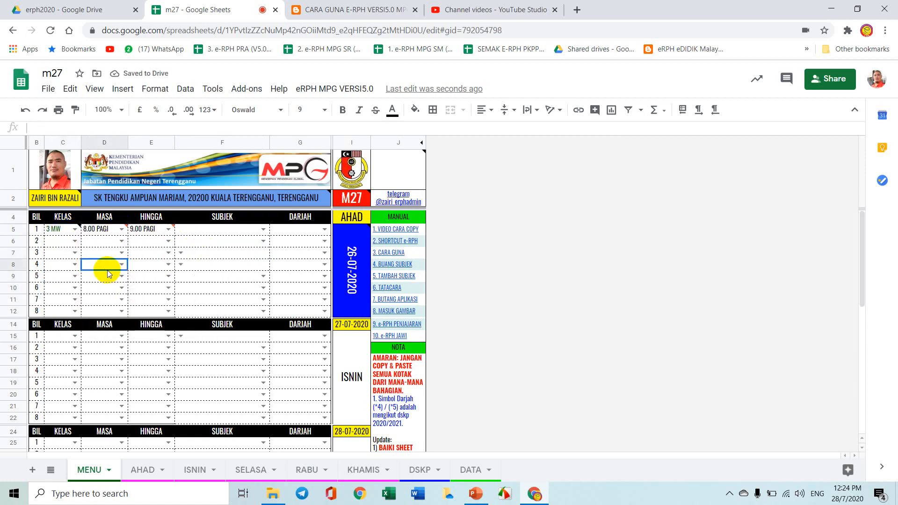
click(68, 229)
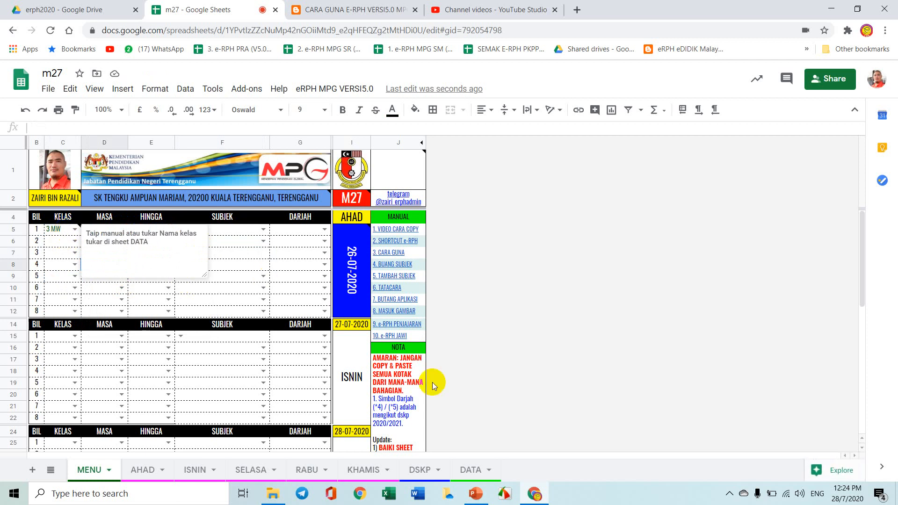
double_click(232, 233)
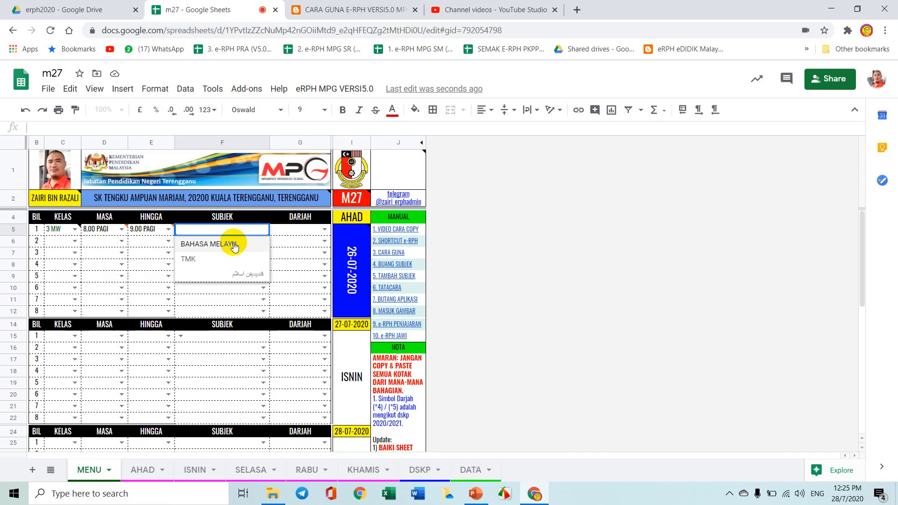
click(233, 244)
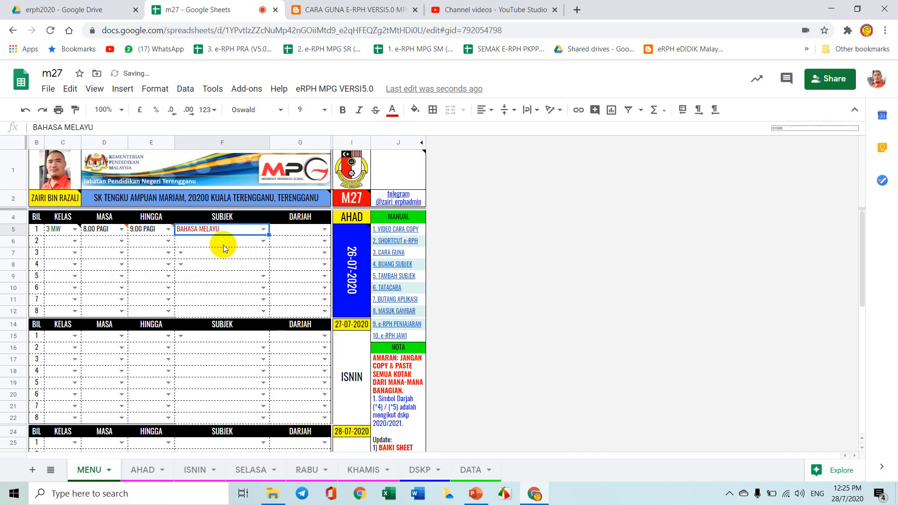
Step: Pick *4 as the DARJAH of the first AHAD lesson and replace it with 3
double_click(299, 230)
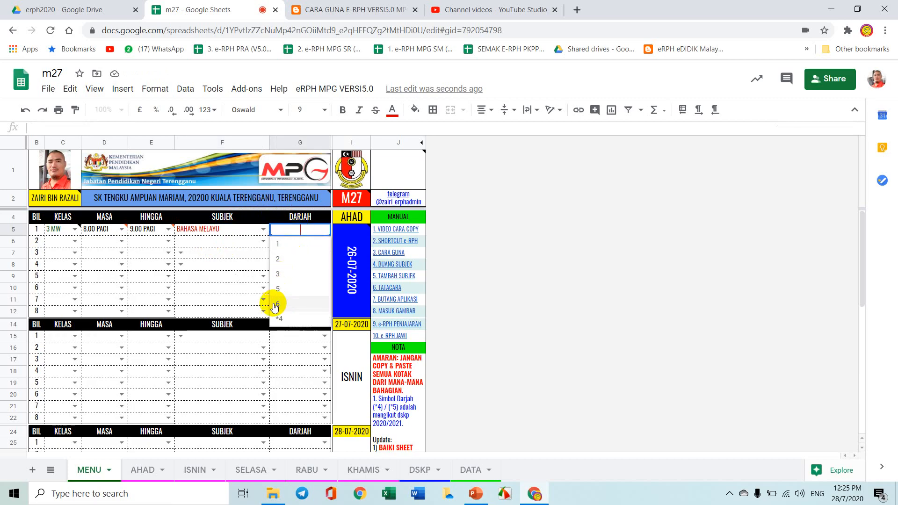
click(297, 323)
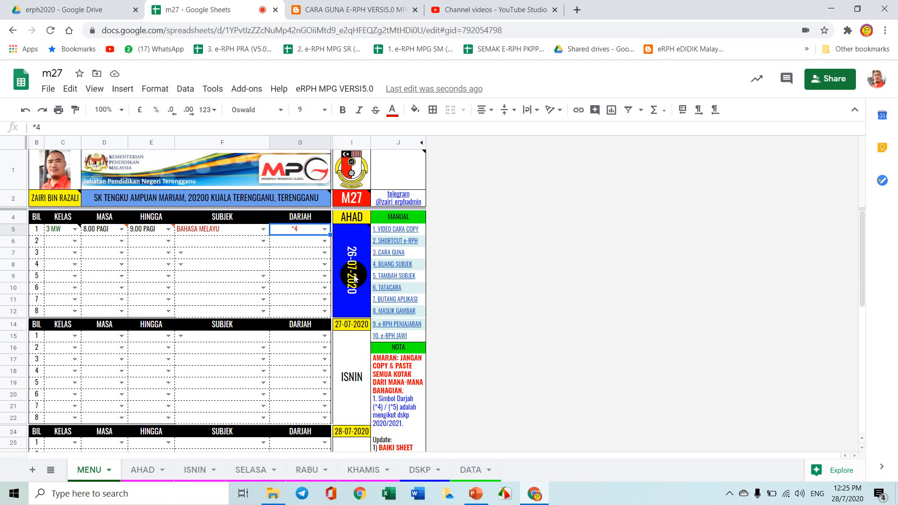
click(319, 234)
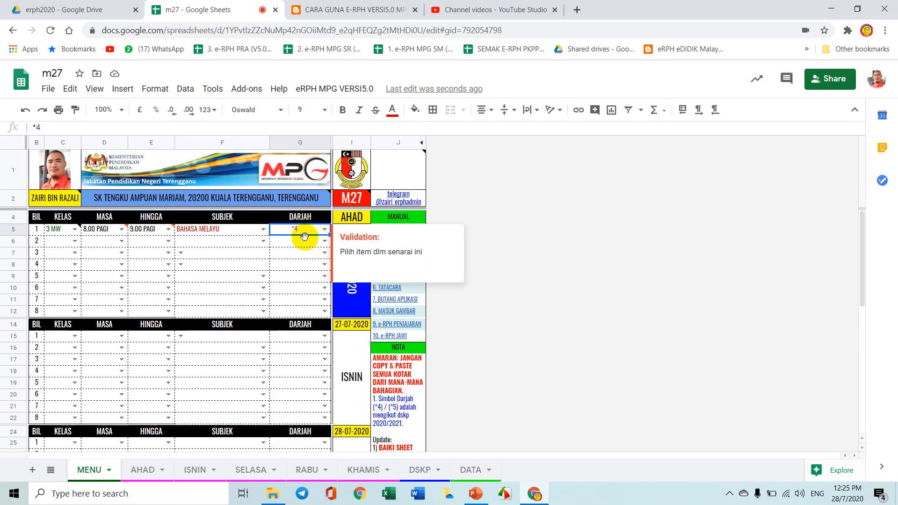
click(240, 264)
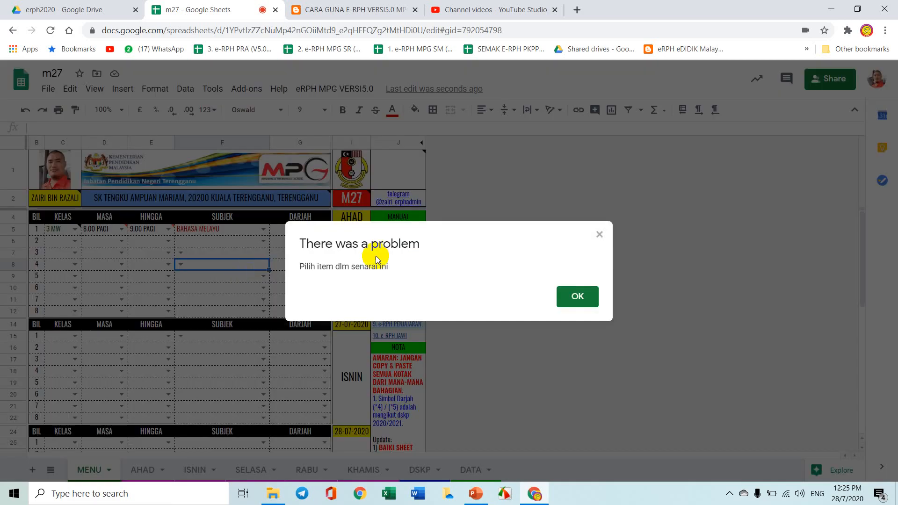
click(573, 299)
click(309, 238)
click(322, 229)
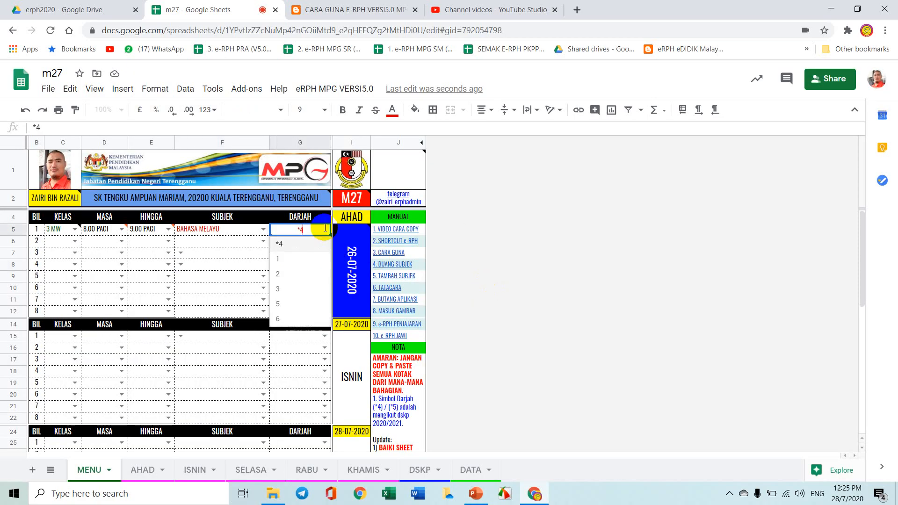
click(297, 289)
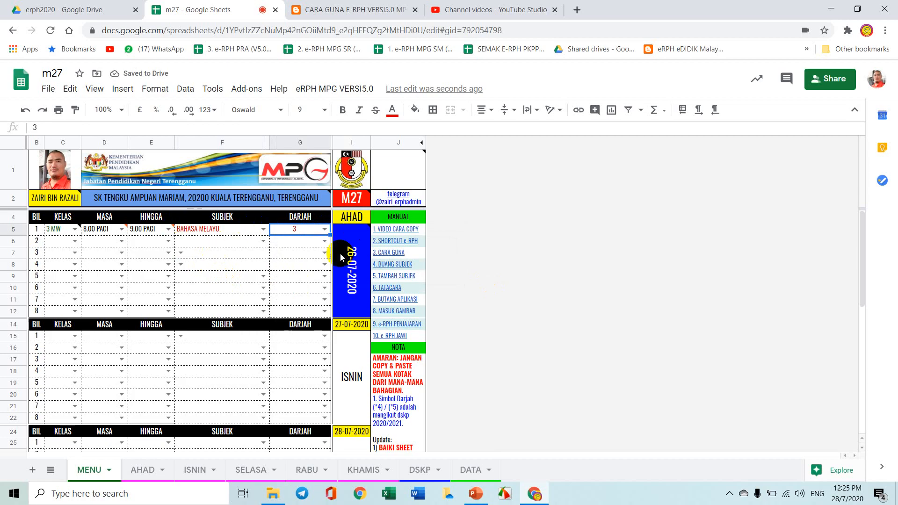
Step: Try 12 July 2020 and 19 July 2020 as the week's AHAD start date and check the automatic week number for each
mouse_move(351, 241)
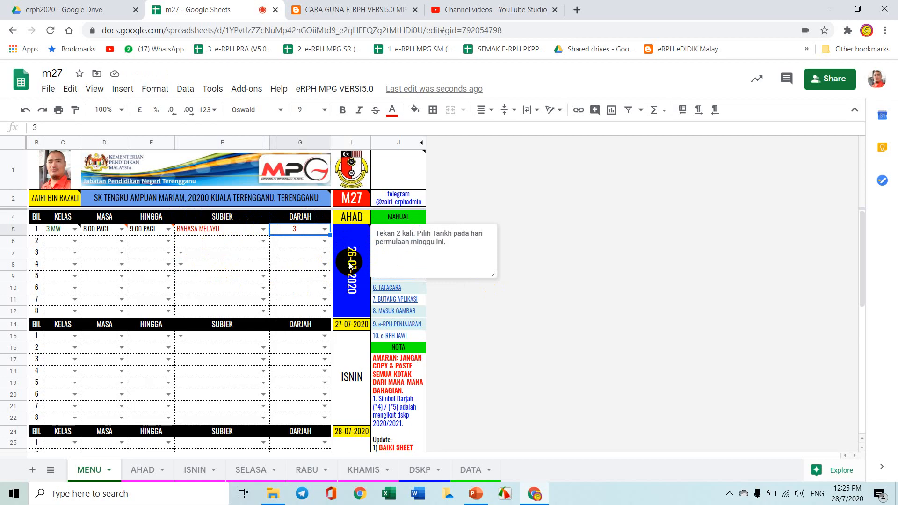
double_click(349, 263)
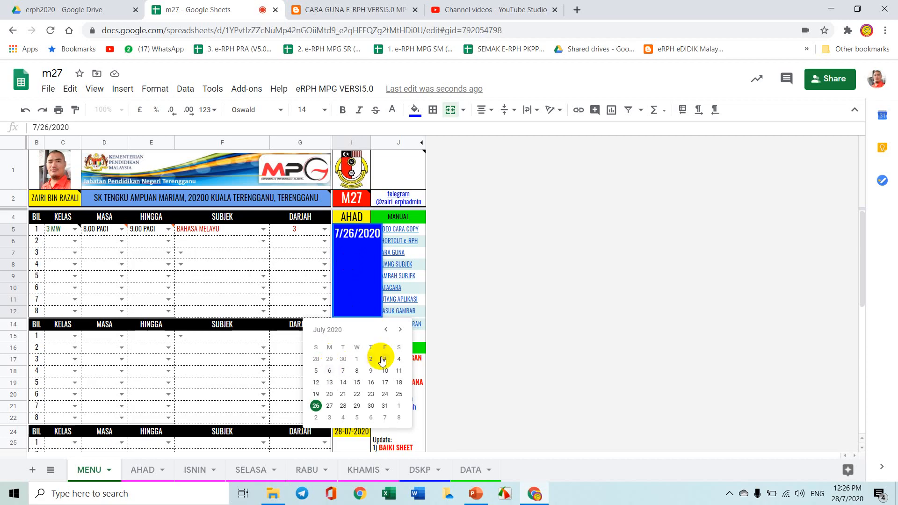
click(317, 384)
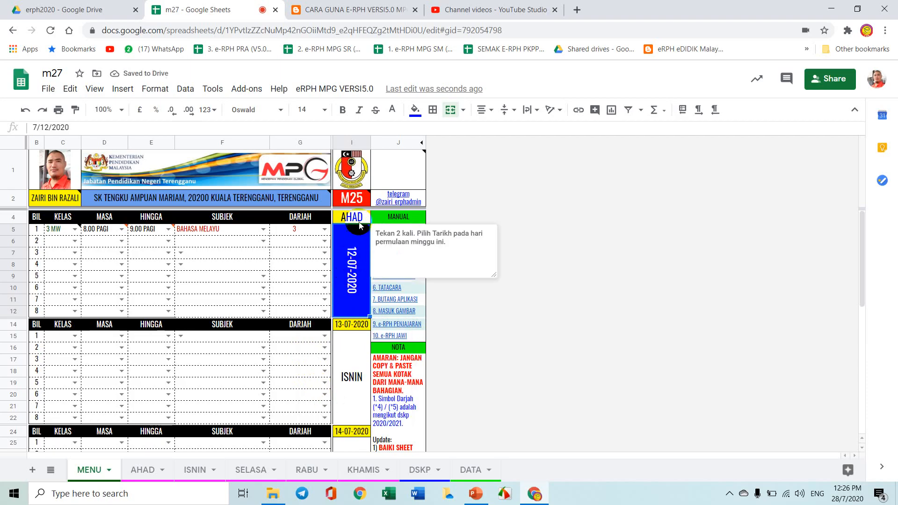
mouse_move(361, 202)
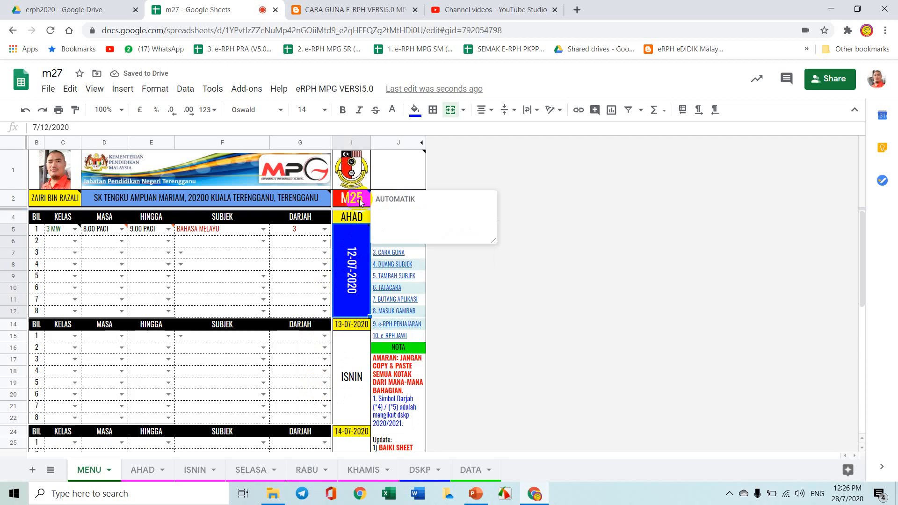
double_click(345, 253)
click(316, 397)
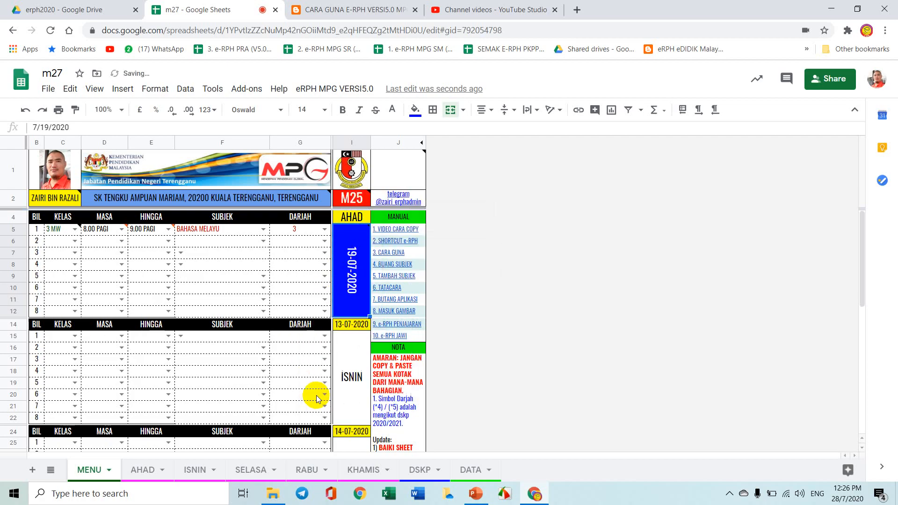
mouse_move(361, 202)
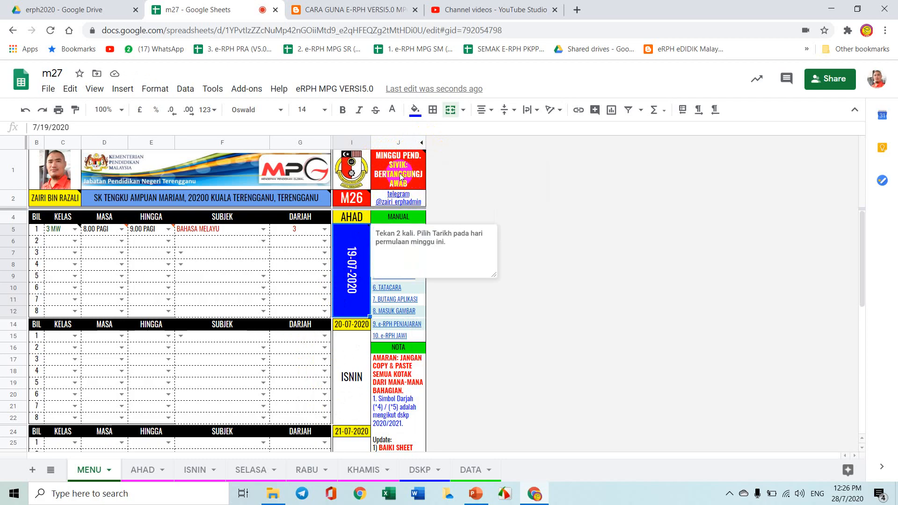
click(352, 260)
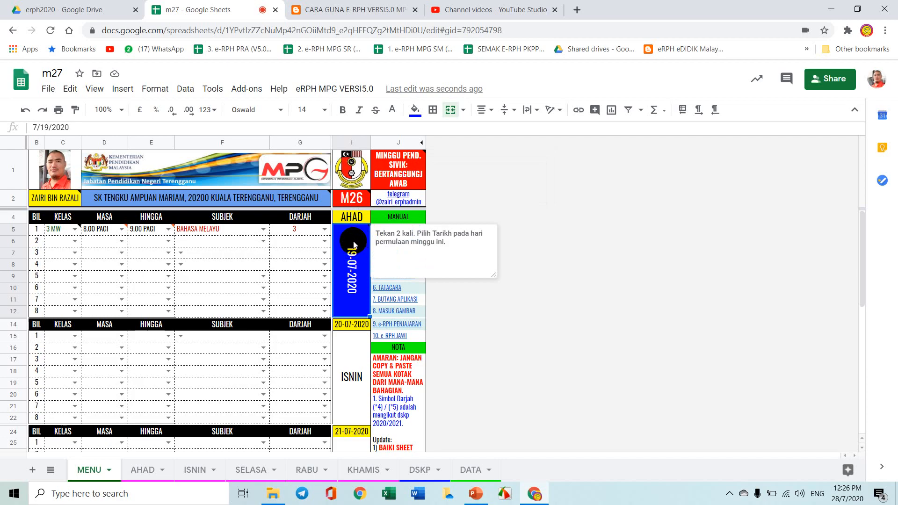
mouse_move(349, 218)
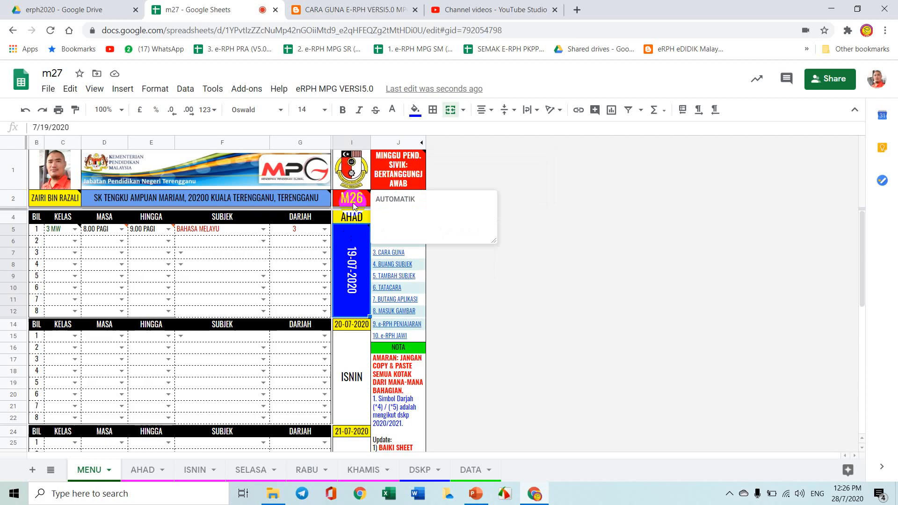
Step: Set the week's AHAD start date to 9 August 2020 and replace it with 23 August 2020
mouse_move(353, 254)
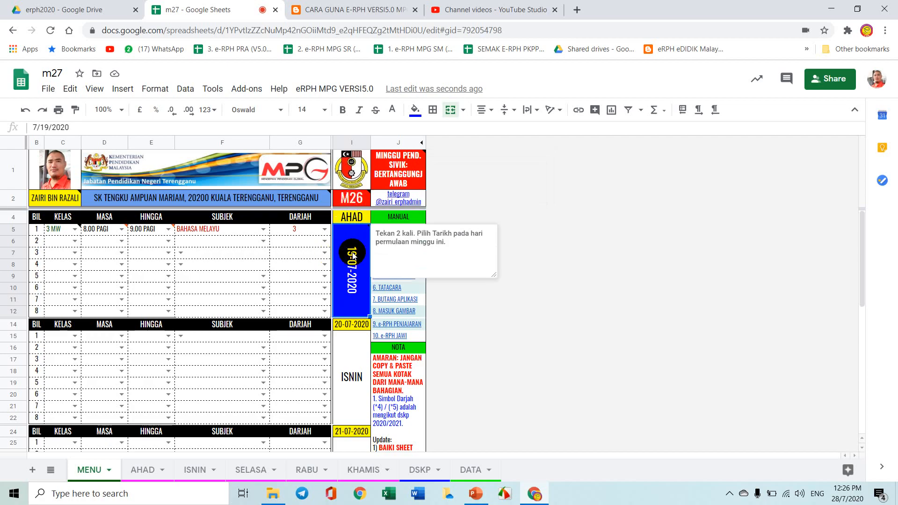
double_click(353, 255)
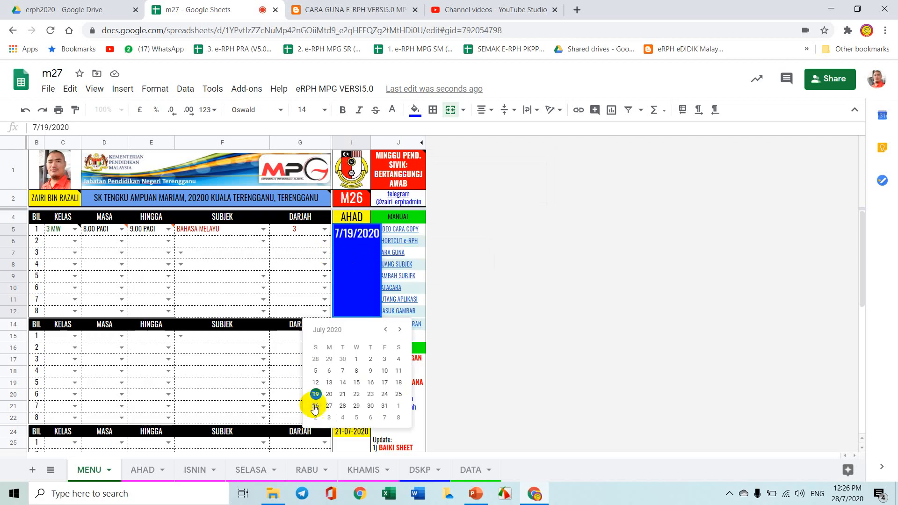
click(399, 329)
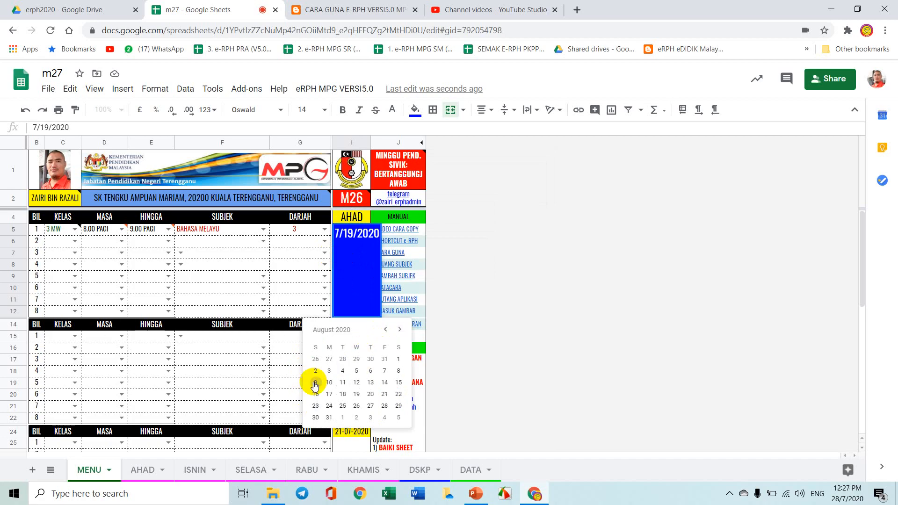
click(315, 383)
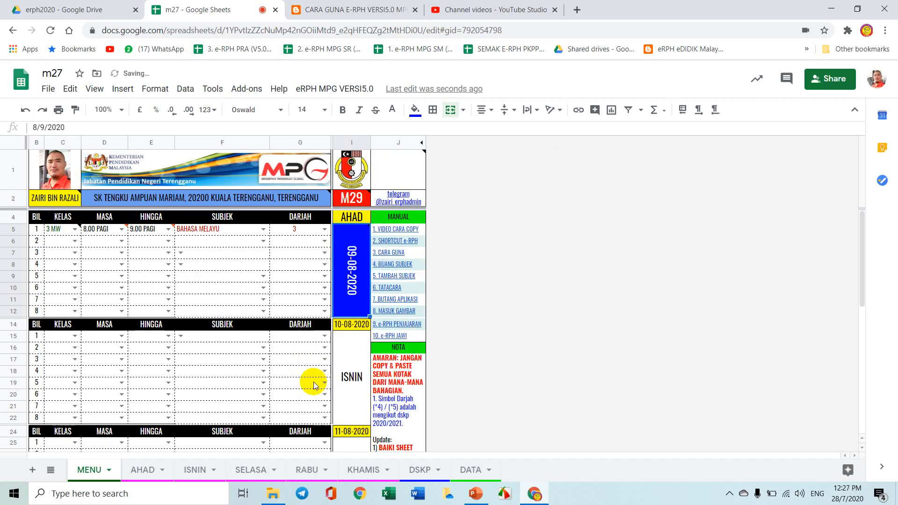
double_click(348, 252)
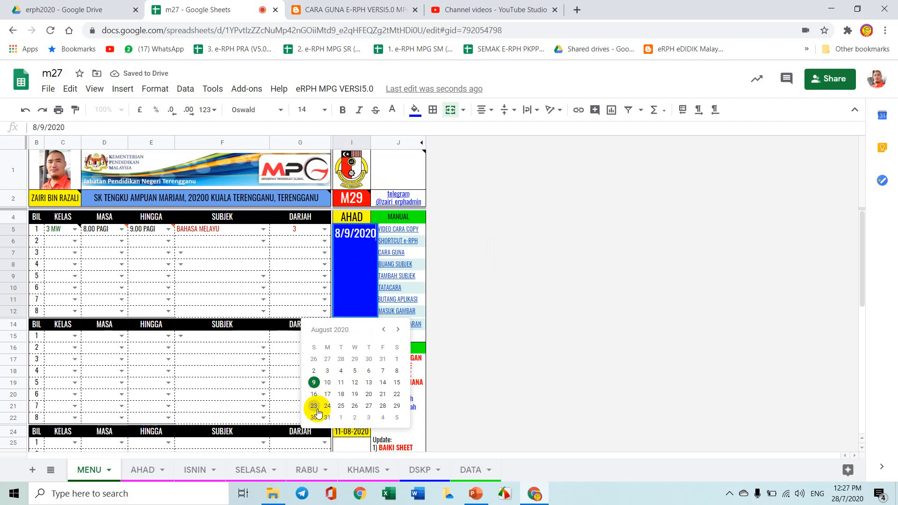
click(316, 408)
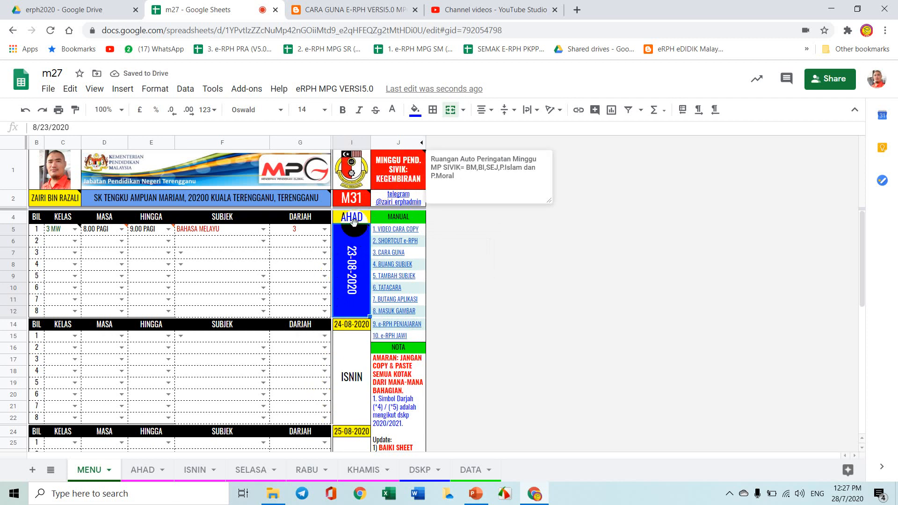
Step: Try Monday 24 August 2020 as the week's start date and set it back to Sunday 23 August 2020
mouse_move(353, 251)
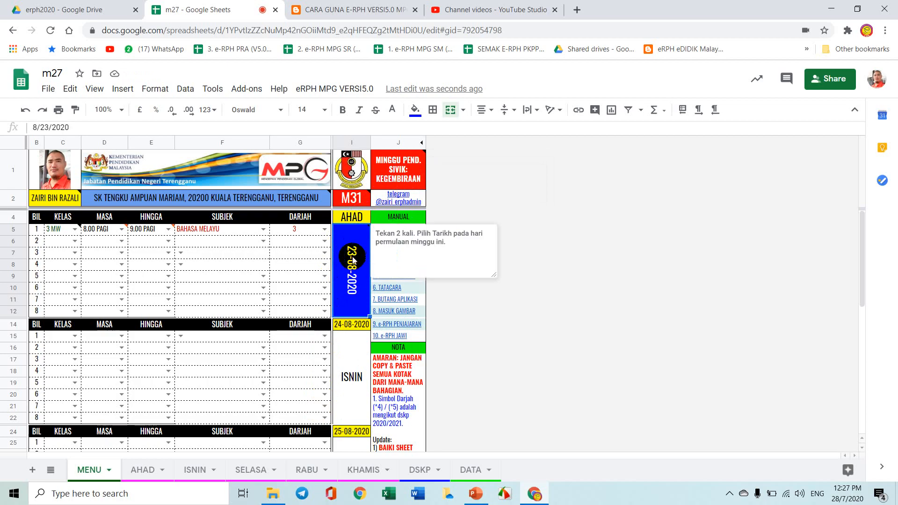
double_click(352, 258)
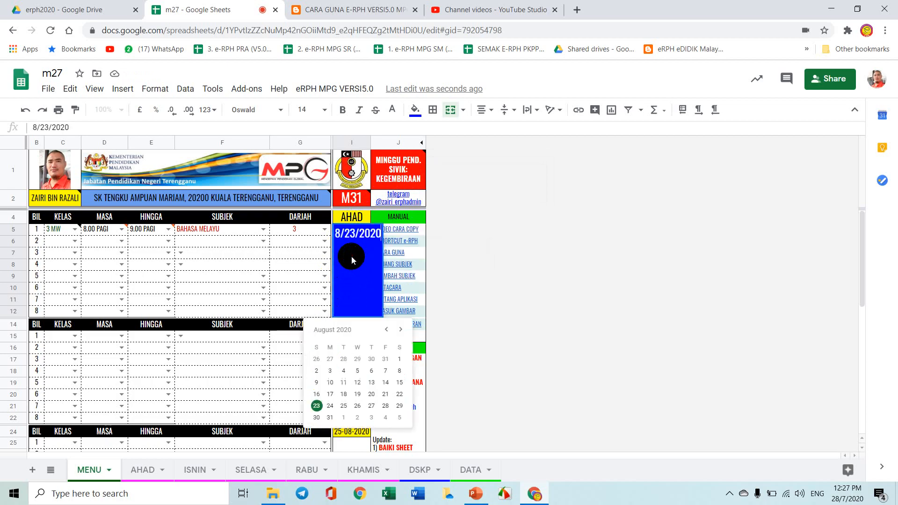
click(330, 405)
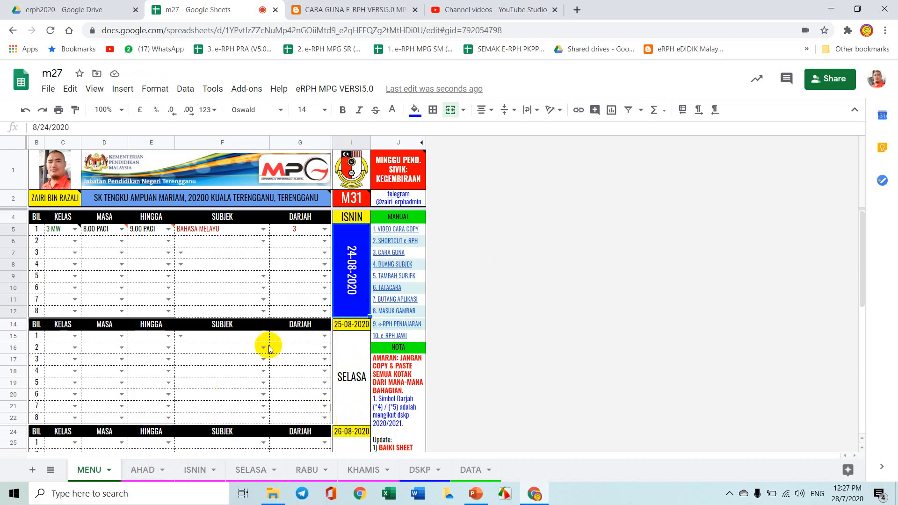
click(354, 275)
double_click(355, 275)
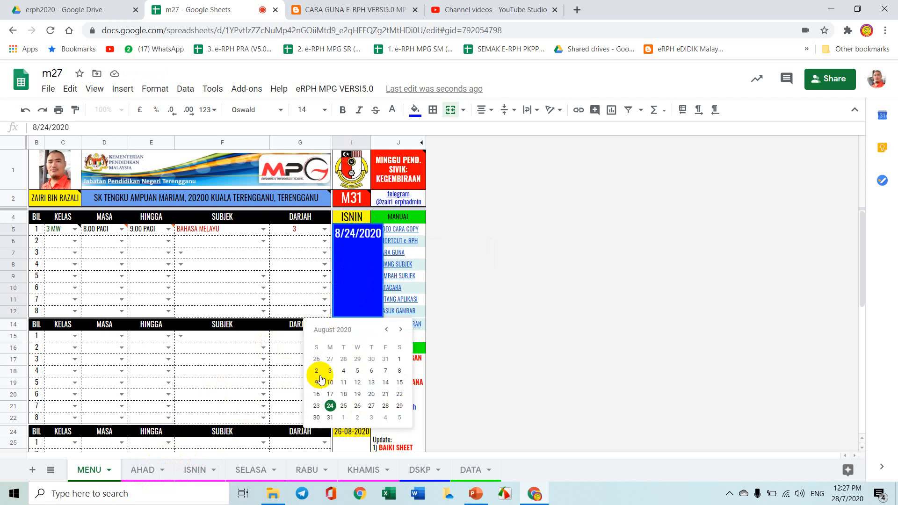
click(314, 405)
click(356, 261)
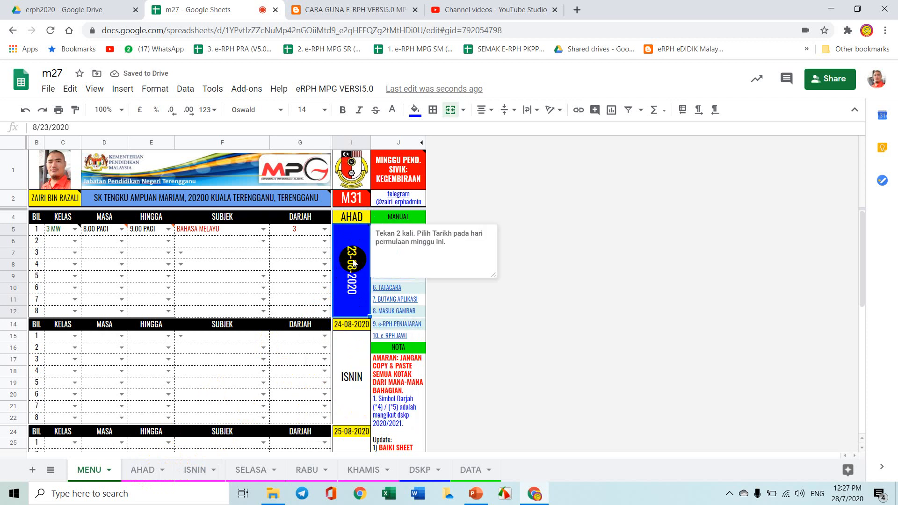
Step: Check the dates in the AHAD and KHAMIS sheets and in the remaining weekday blocks of the MENU sheet
click(144, 470)
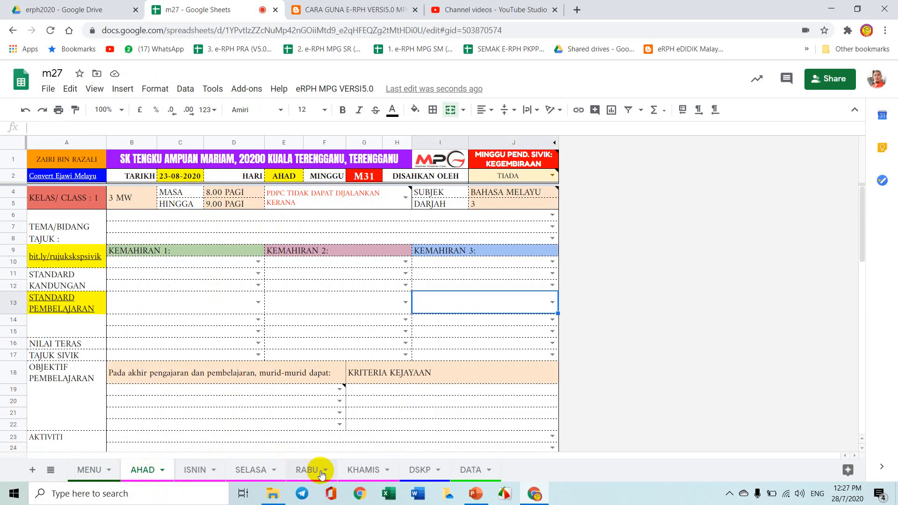
click(362, 468)
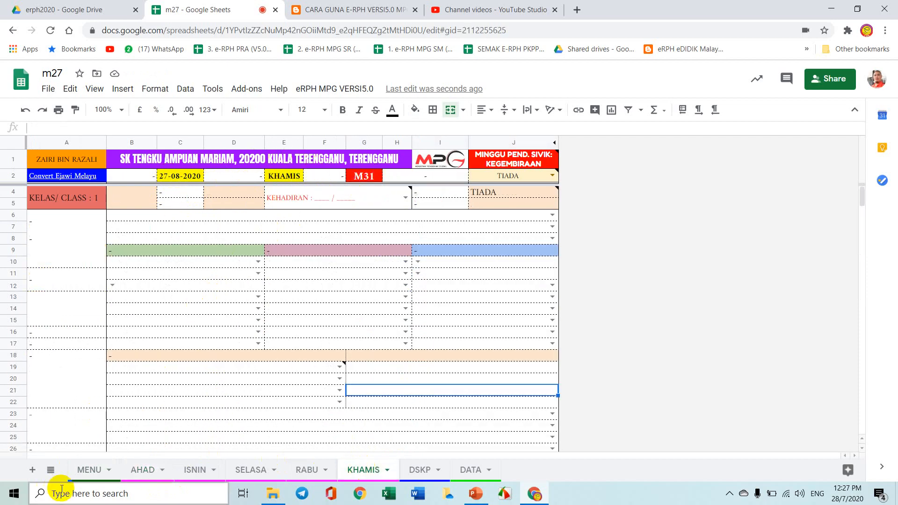
click(89, 468)
scroll(327, 355, down, 7)
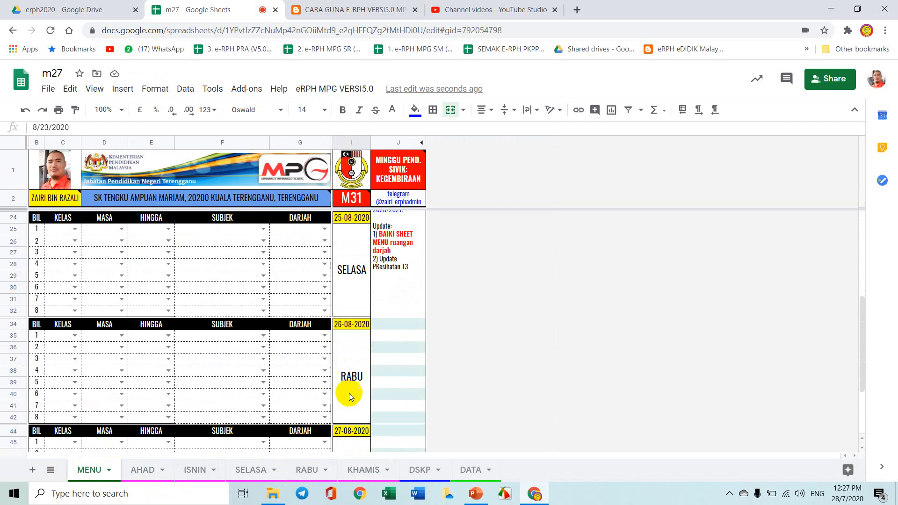
Step: Compare the RABU and KHAMIS dates in MENU with the KHAMIS sheet, and look over the Class 1 form in AHAD
scroll(348, 393, down, 3)
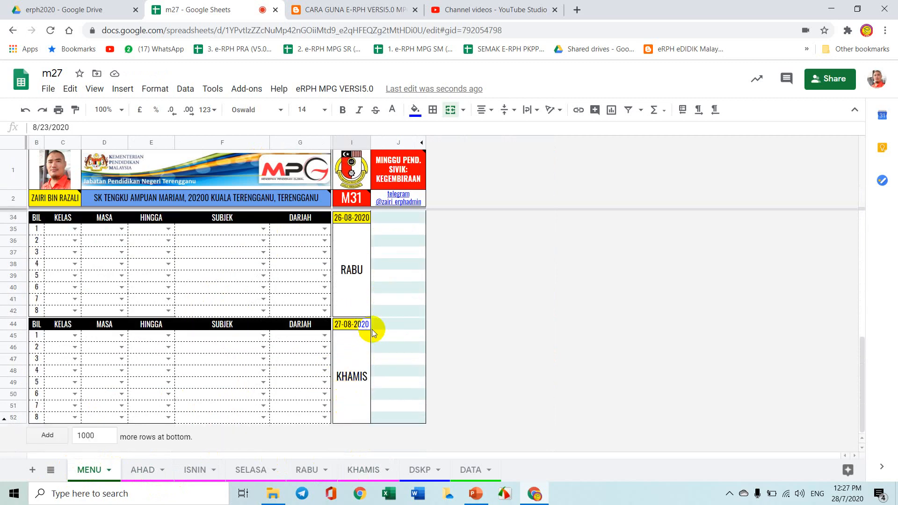
click(364, 469)
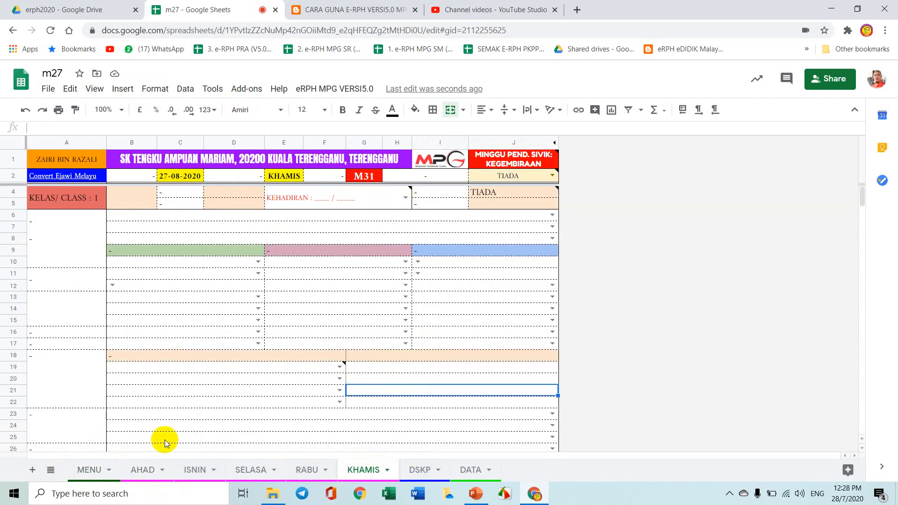
click(90, 471)
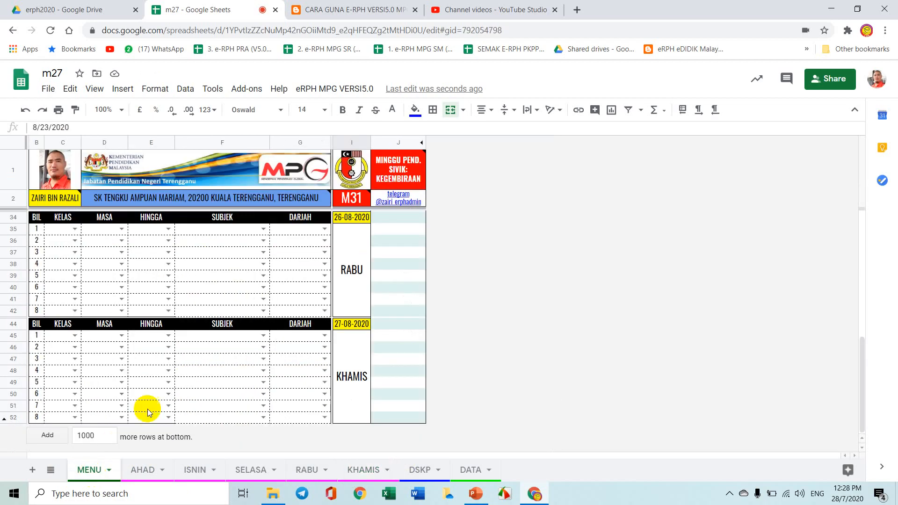
scroll(297, 294, up, 3)
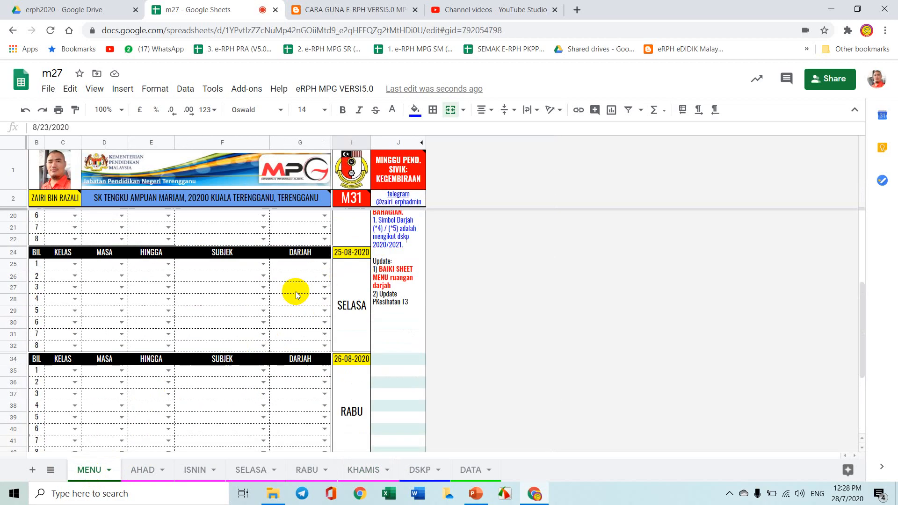
scroll(296, 294, up, 3)
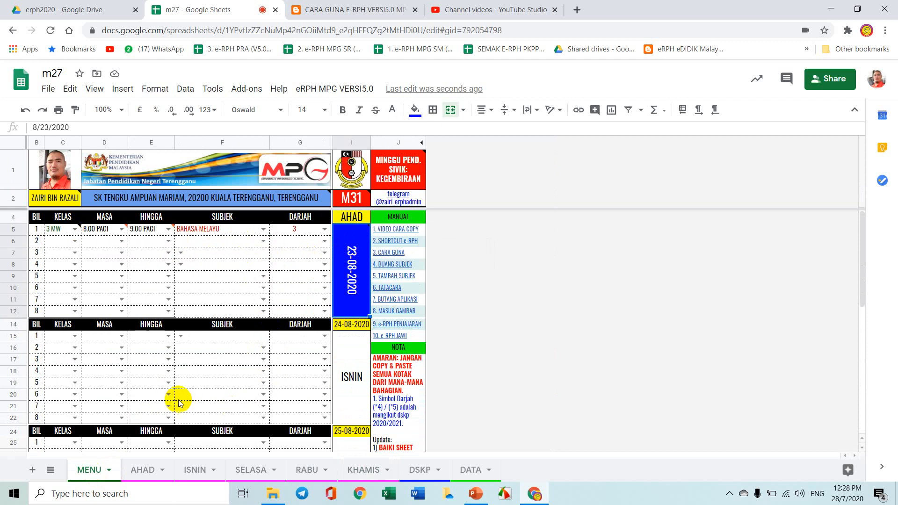
click(152, 470)
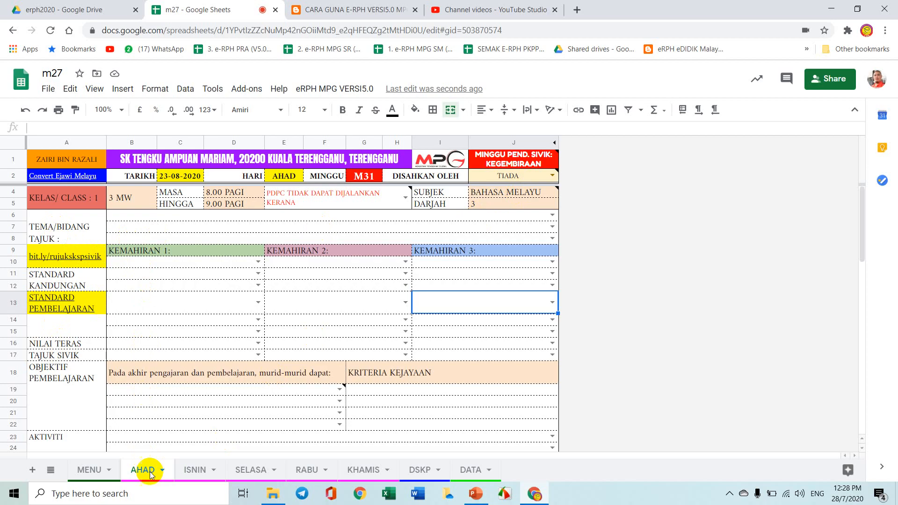
click(92, 469)
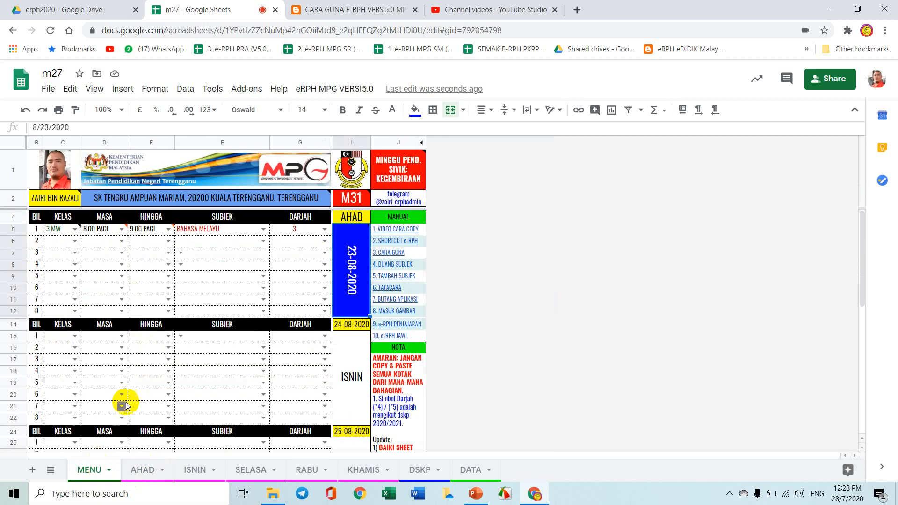
Step: Fill the second AHAD lesson in the MENU timetable with the Jawi subject ڤنديديقن اسلام and Darjah 2
double_click(226, 245)
click(258, 283)
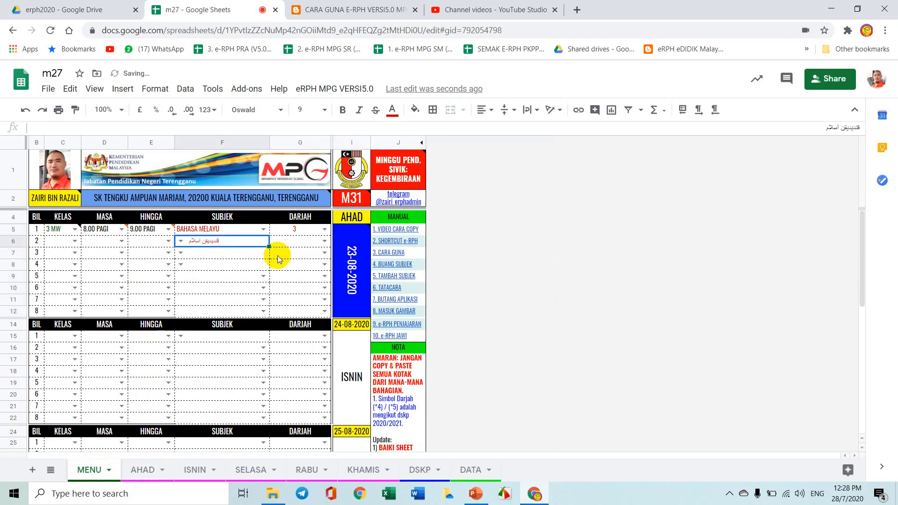
click(290, 242)
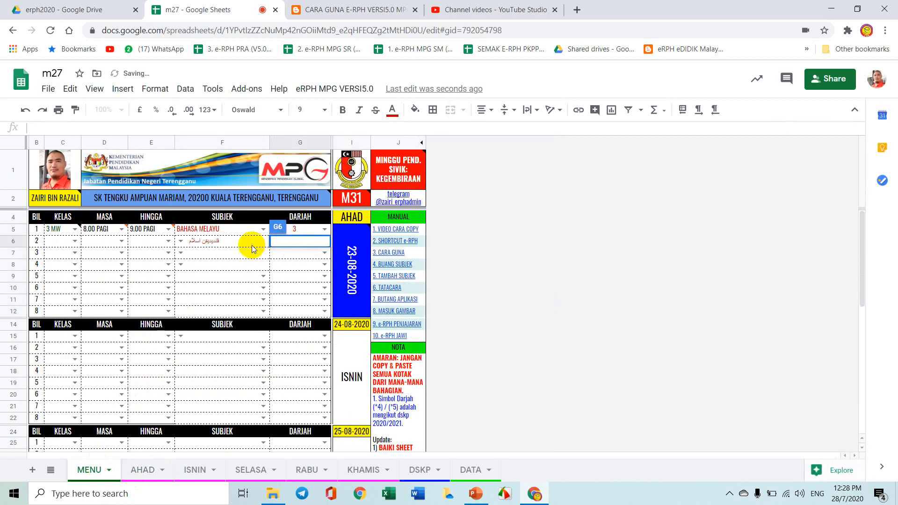
double_click(286, 241)
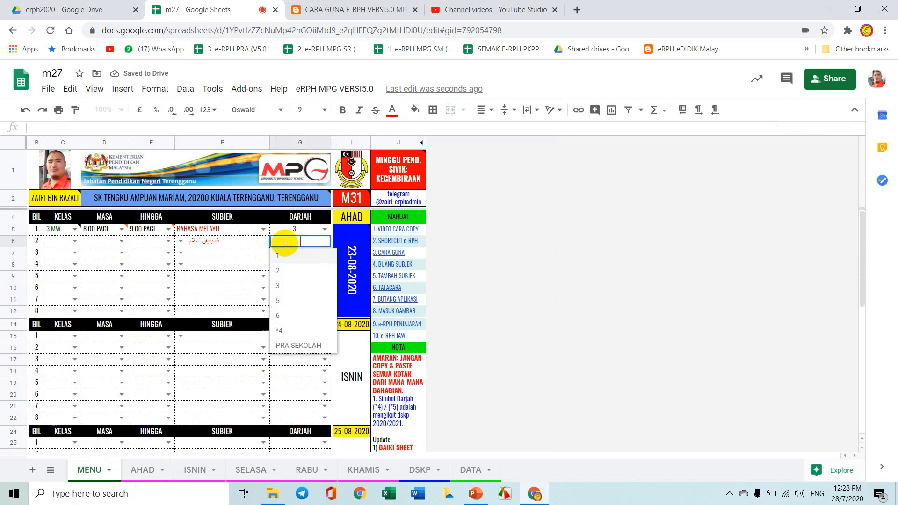
click(283, 273)
Step: Examine the Jawi lesson plan form for Class 2 in the AHAD sheet and the link on Class 1's STANDARD PEMBELAJARAN label
click(152, 473)
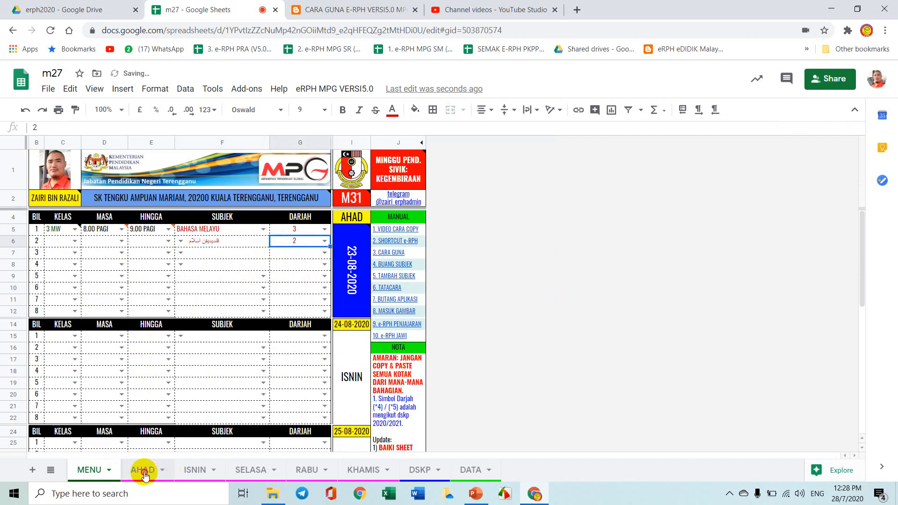
scroll(257, 286, down, 3)
scroll(257, 289, down, 5)
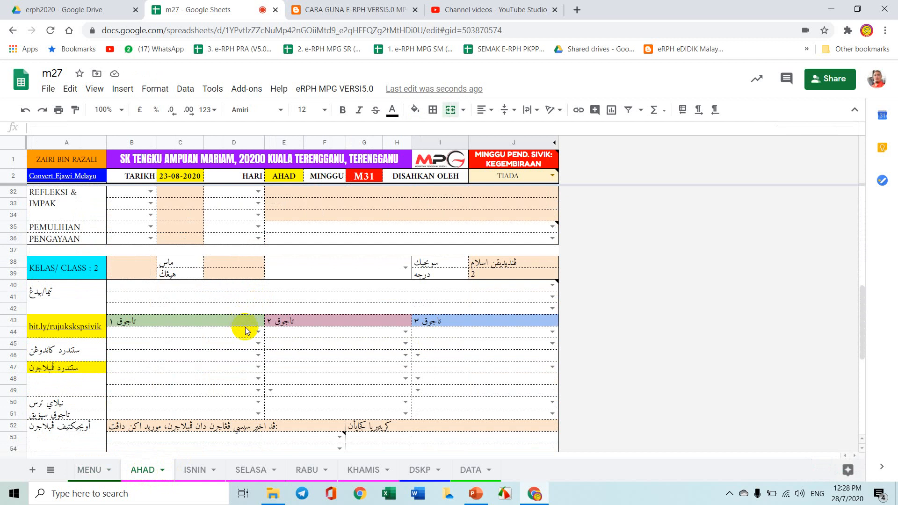
scroll(131, 351, down, 5)
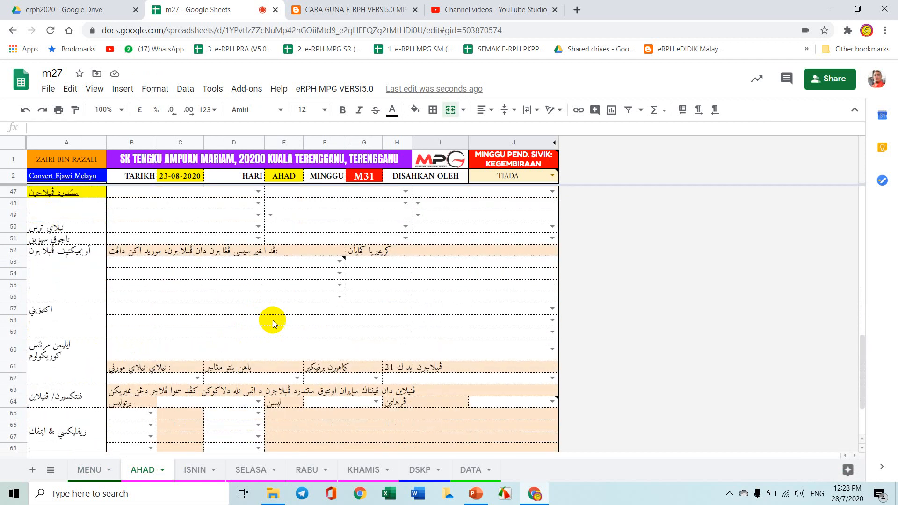
scroll(273, 322, up, 12)
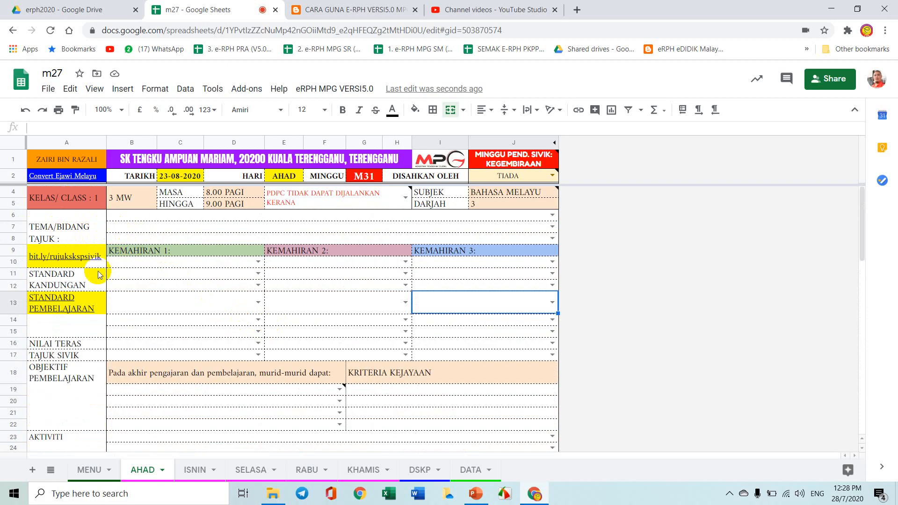
mouse_move(68, 313)
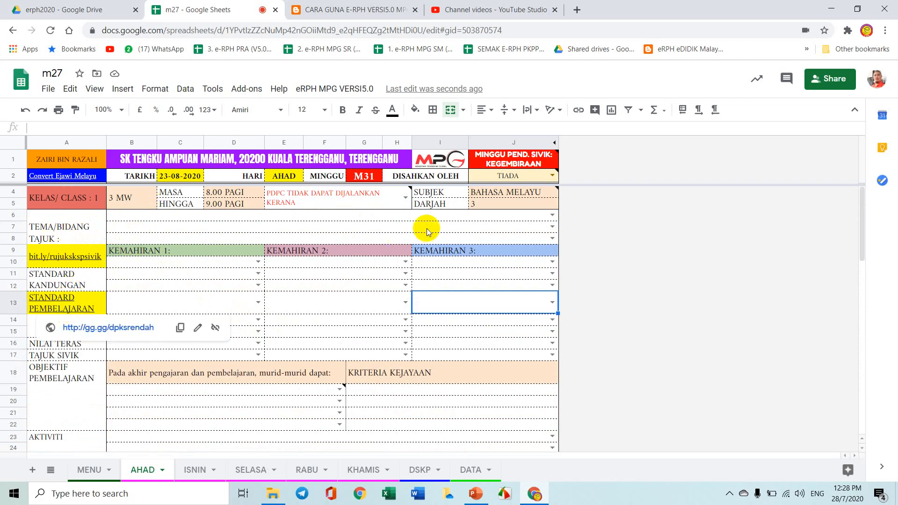
Step: Try Tema 1 Kekeluargaan as the Class 1 theme in the AHAD sheet and view its TAJUK choices
click(484, 217)
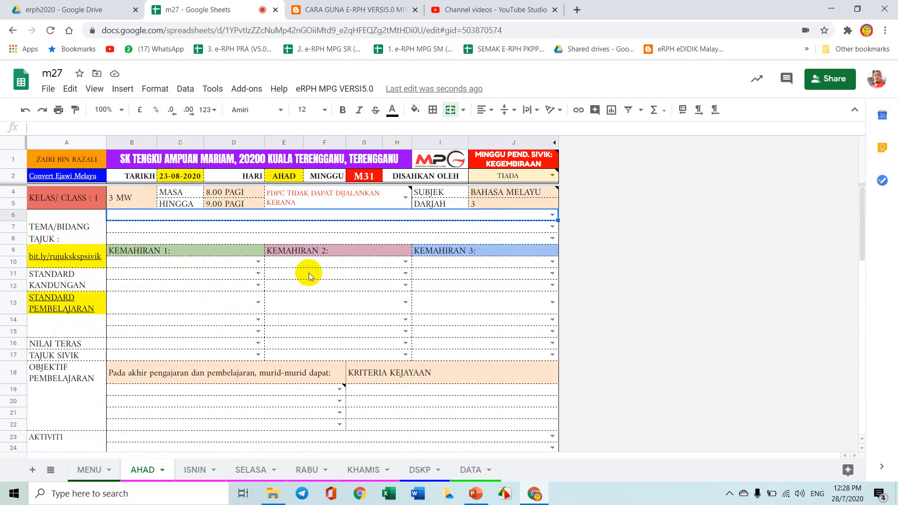
double_click(162, 306)
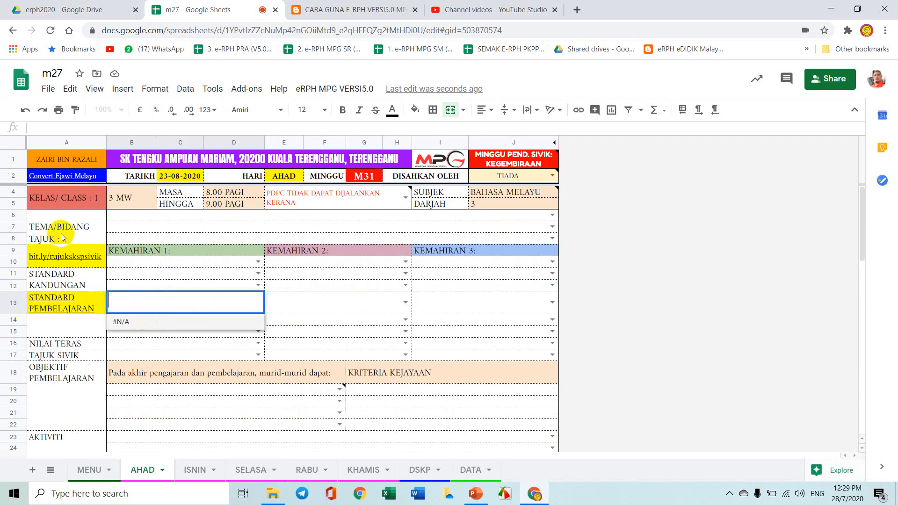
double_click(135, 228)
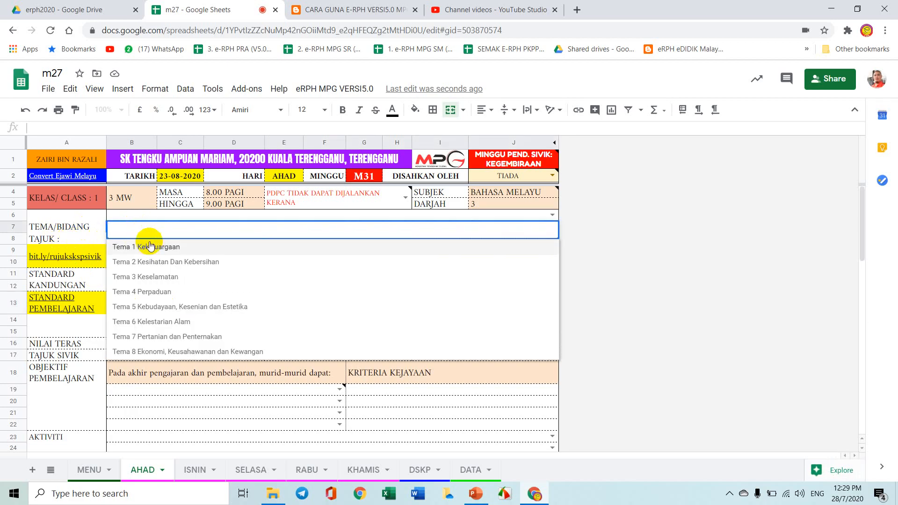
click(153, 247)
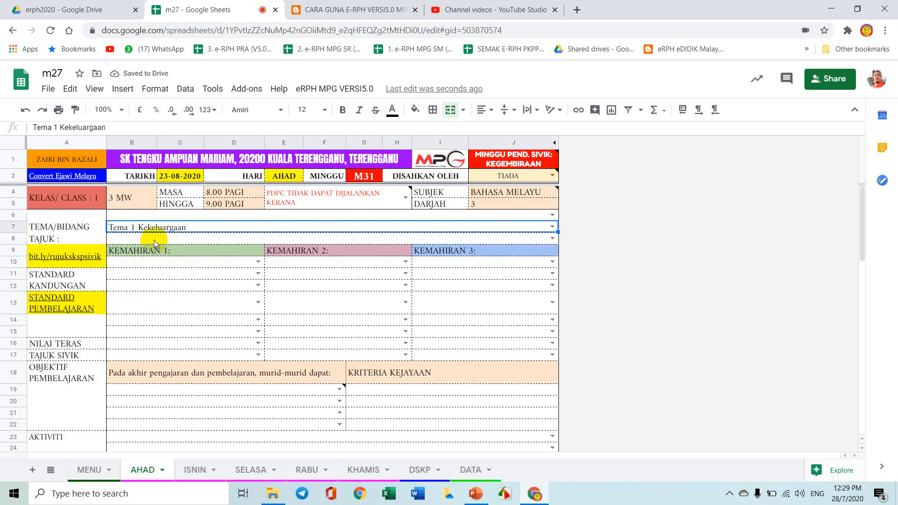
double_click(152, 240)
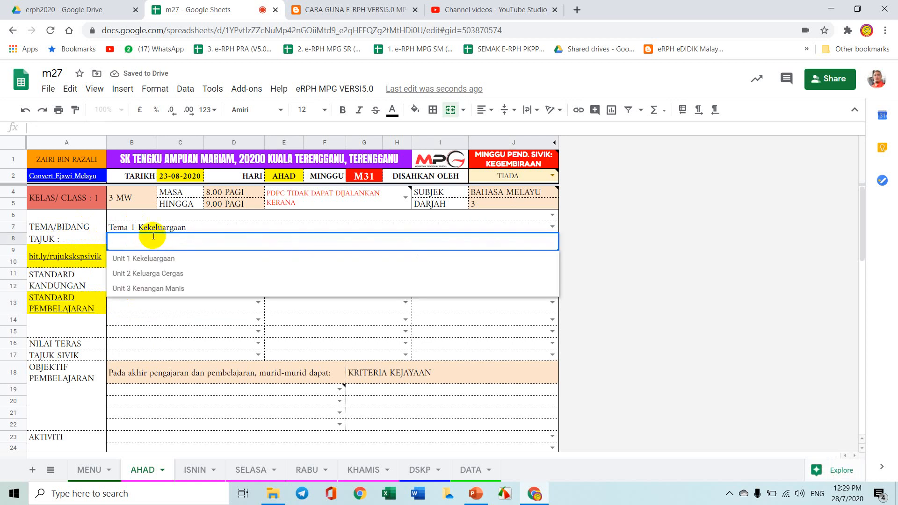
Step: Set Class 1's TEMA/BIDANG to Tema 2 Kesihatan Dan Kebersihan and its TAJUK to Unit 4 Saya Sihat dan Bertenaga
double_click(159, 228)
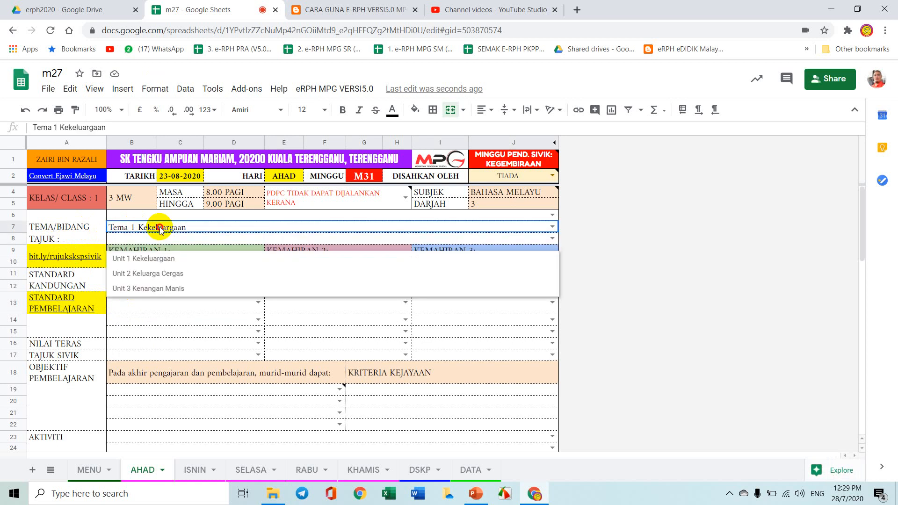
click(163, 262)
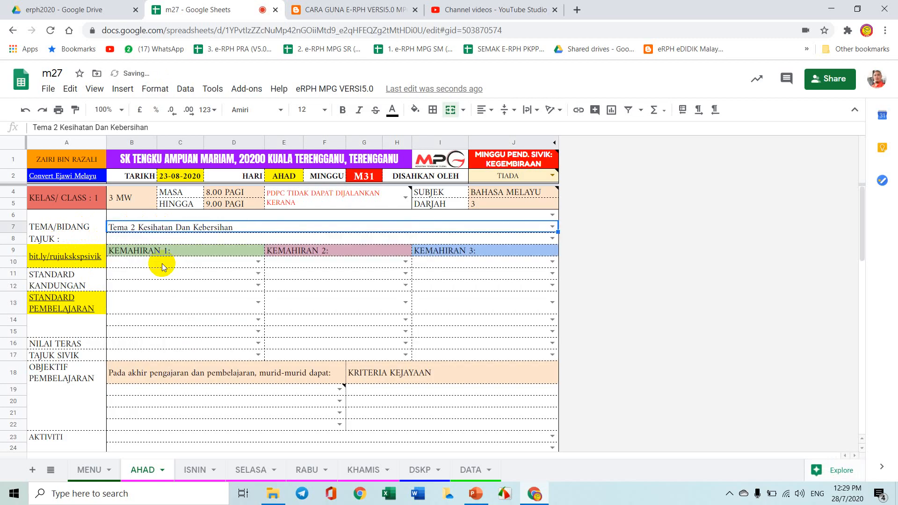
click(130, 239)
double_click(130, 239)
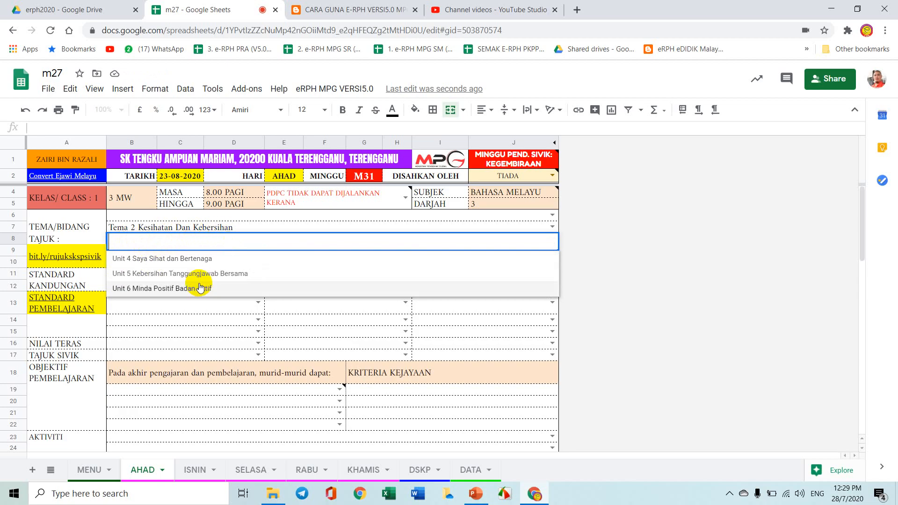
click(244, 229)
double_click(245, 241)
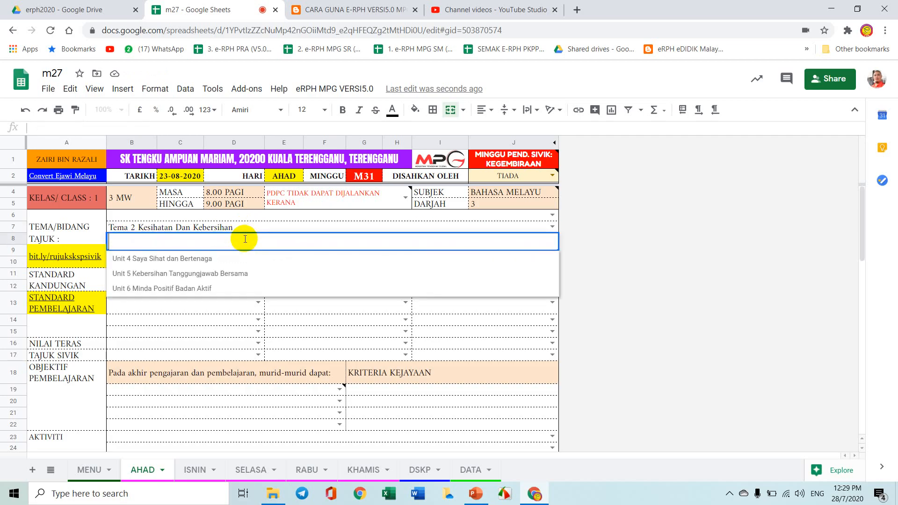
click(179, 259)
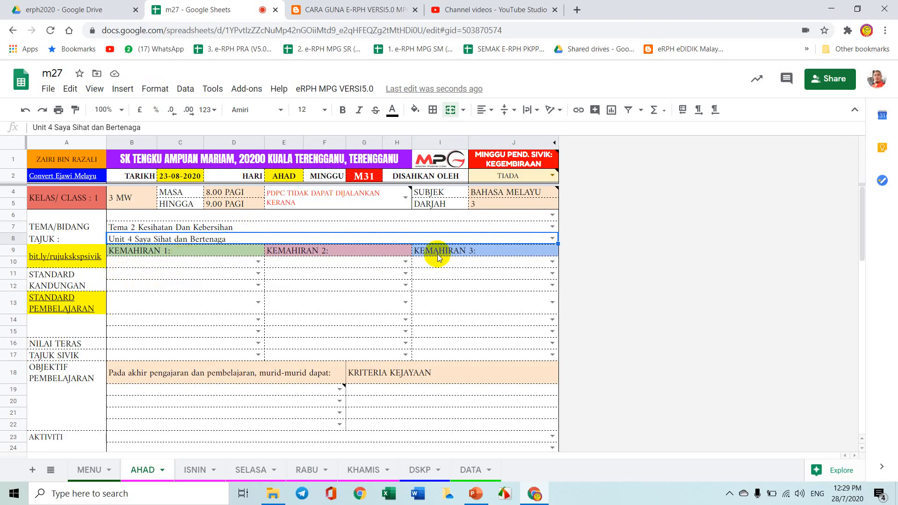
Step: Set Kemahiran 1 to 1.0 KEMAHIRAN MENDENGAR DAN BERTUTUR and Kemahiran 2 to (PKJR) 1.0 Persekitaran jalan raya for Class 1
double_click(226, 263)
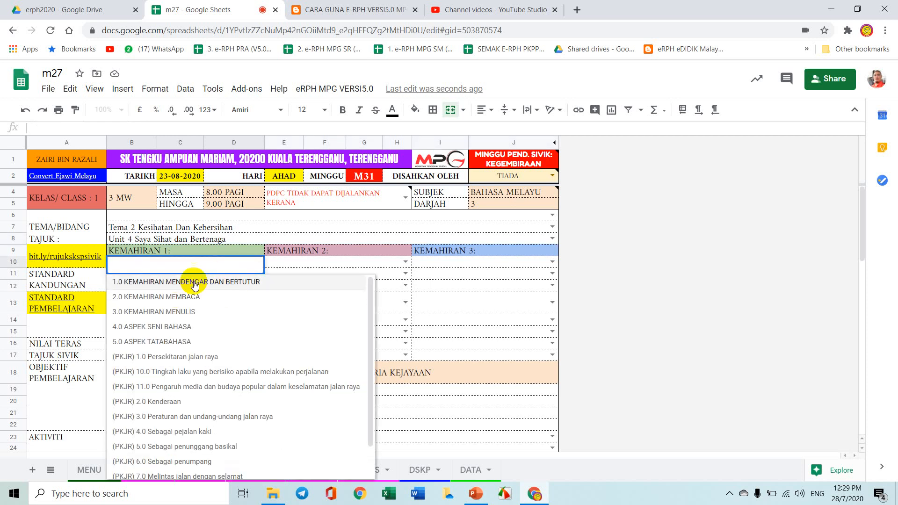
click(184, 282)
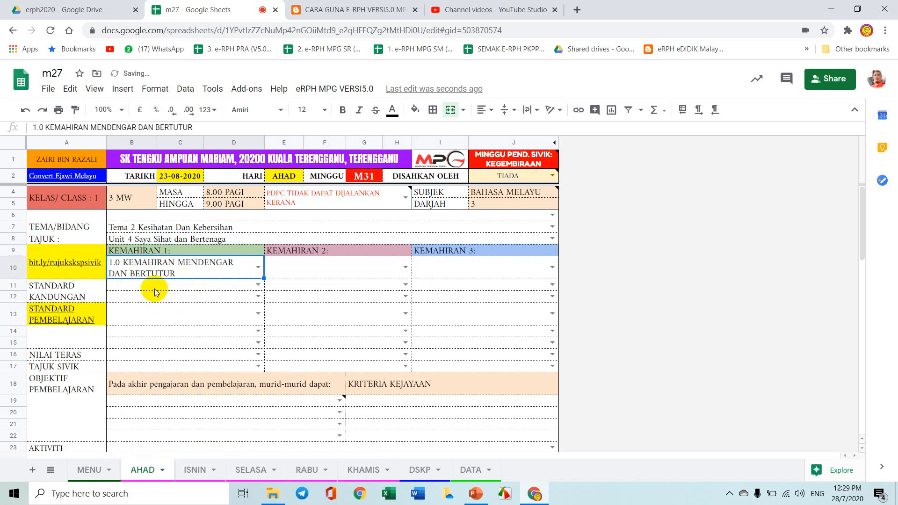
double_click(321, 274)
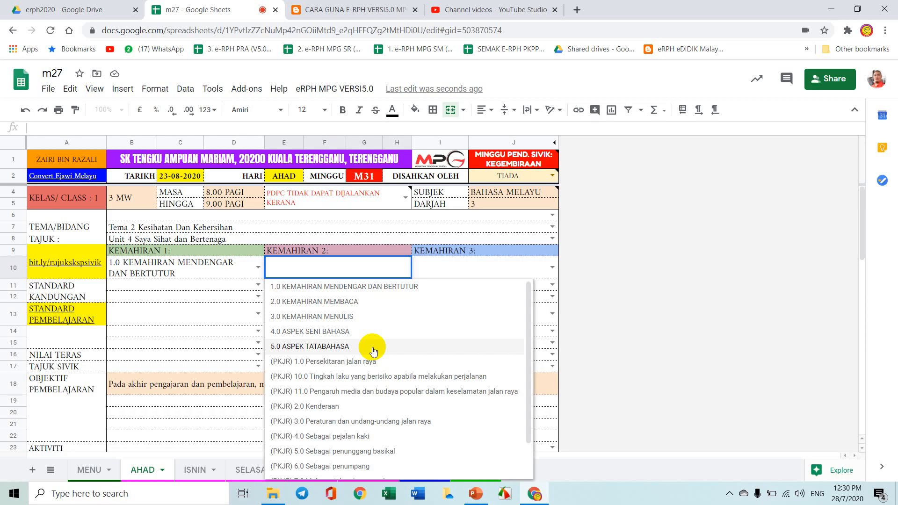
click(367, 363)
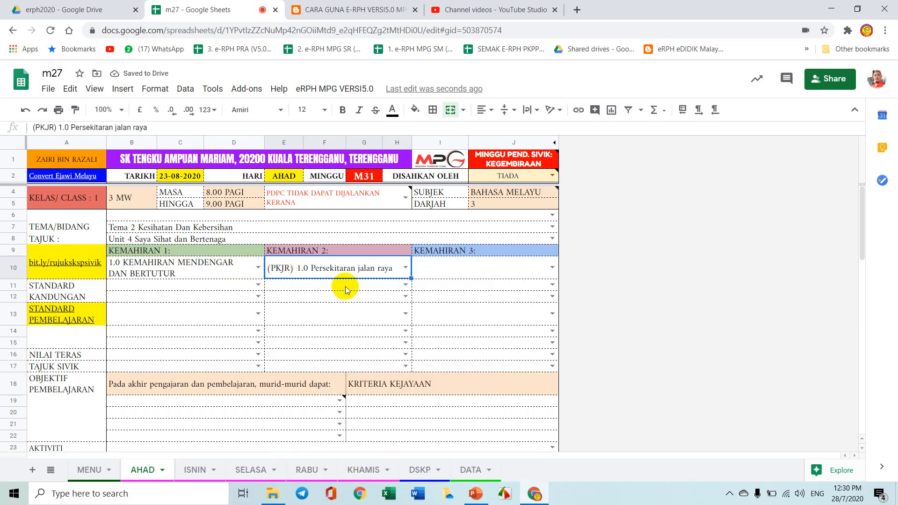
Step: Set the STANDARD KANDUNGAN to 1.1 Mendengar dan memberikan respons. under Kemahiran 1 and (PKJR) 1.1 Jenis-jenis jalan raya under Kemahiran 2
click(165, 287)
double_click(176, 290)
click(198, 307)
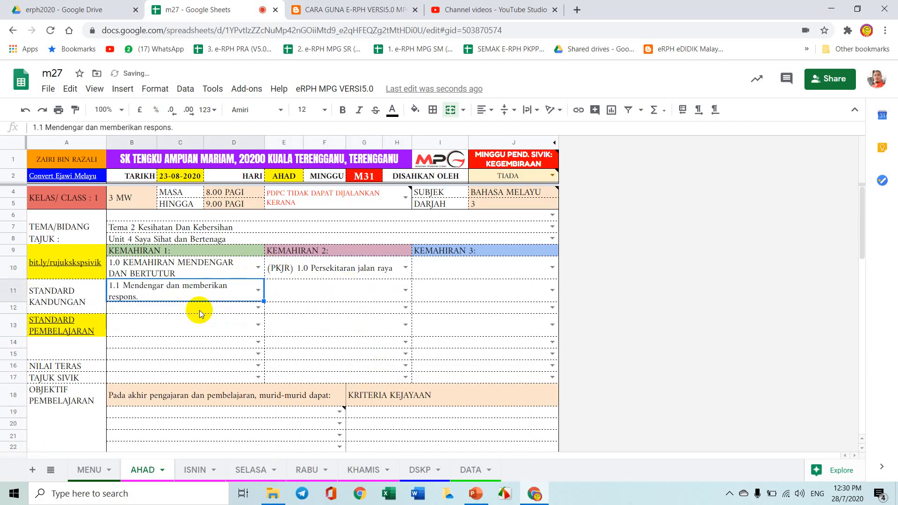
click(328, 292)
double_click(330, 295)
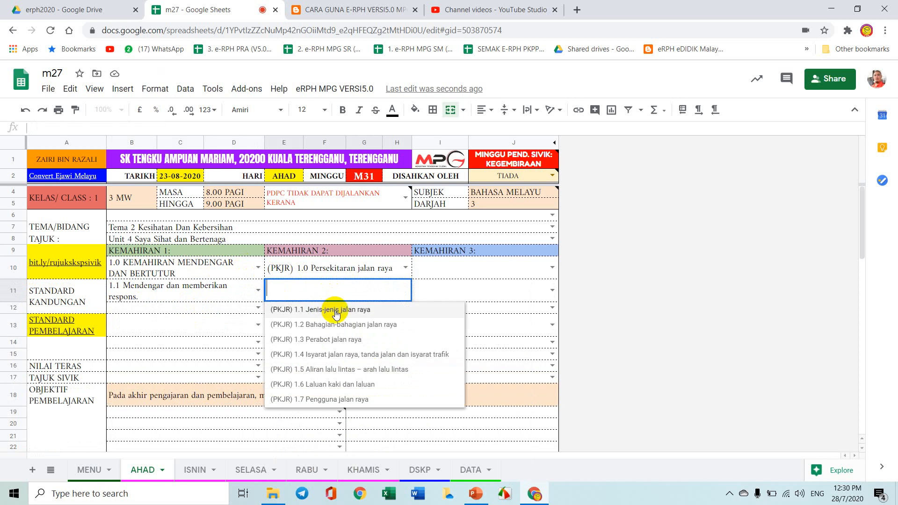
click(336, 311)
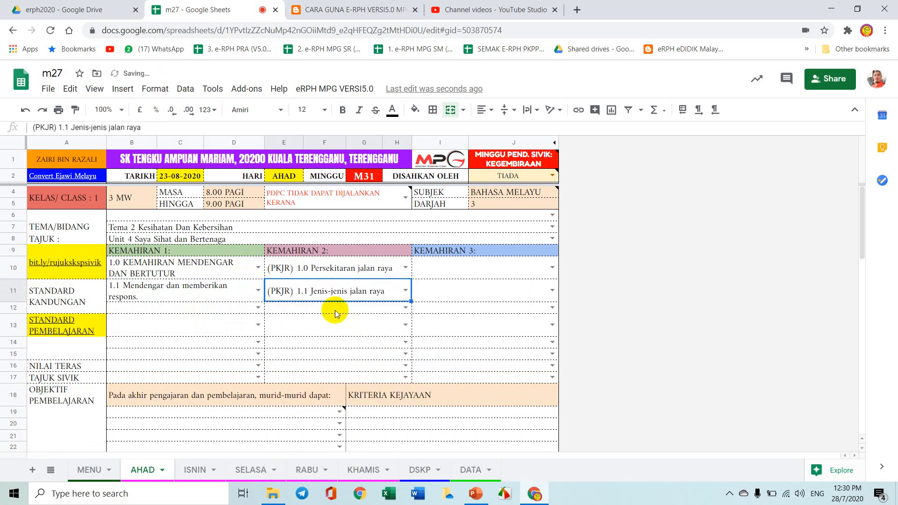
Step: Set the first STANDARD PEMBELAJARAN to 1.1.1 (i) ayat tunggal under Kemahiran 1 and (PKJR) 1.1.1 Memahami bahawa jalan raya under Kemahiran 2
click(161, 330)
double_click(162, 330)
click(170, 345)
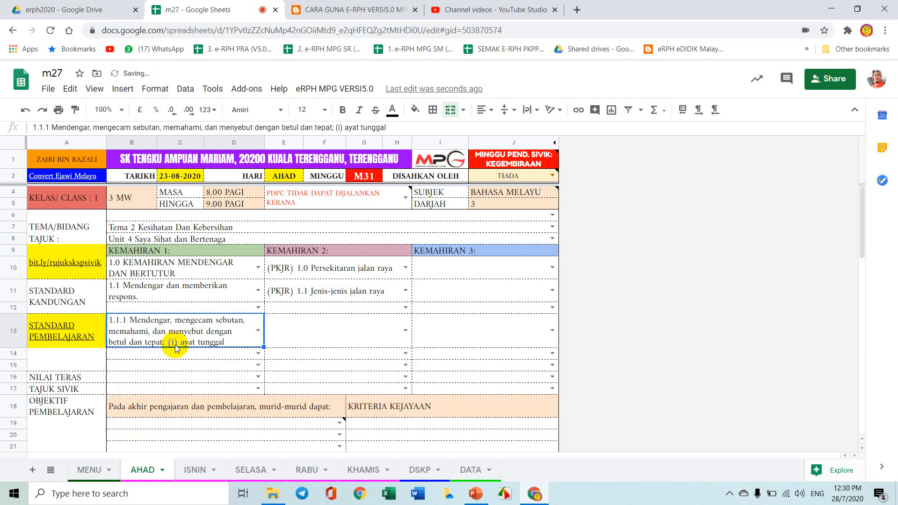
double_click(333, 320)
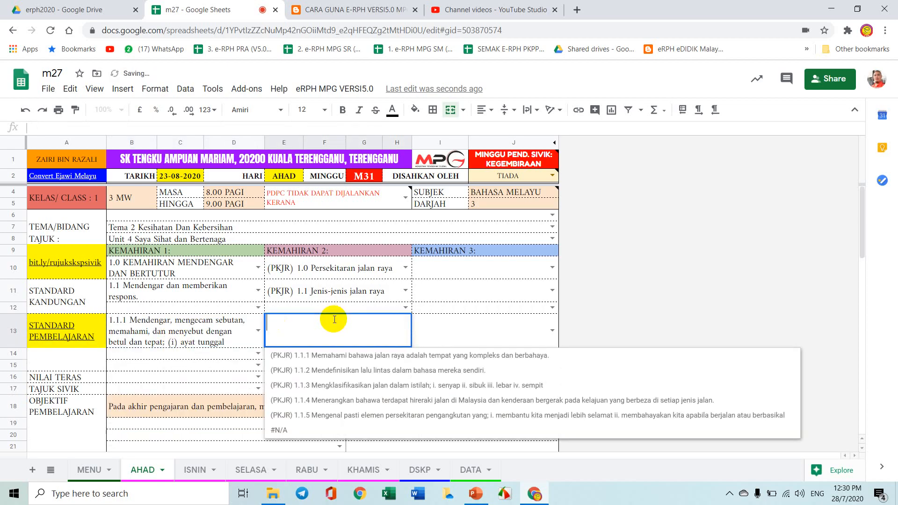
click(321, 357)
Step: Under Kemahiran 1, set the second STANDARD PEMBELAJARAN to 1.1.1 (ii) ayat majmuk and the second STANDARD KANDUNGAN to 1.2 Bertutur untuk menyampaikan maklumat
double_click(214, 358)
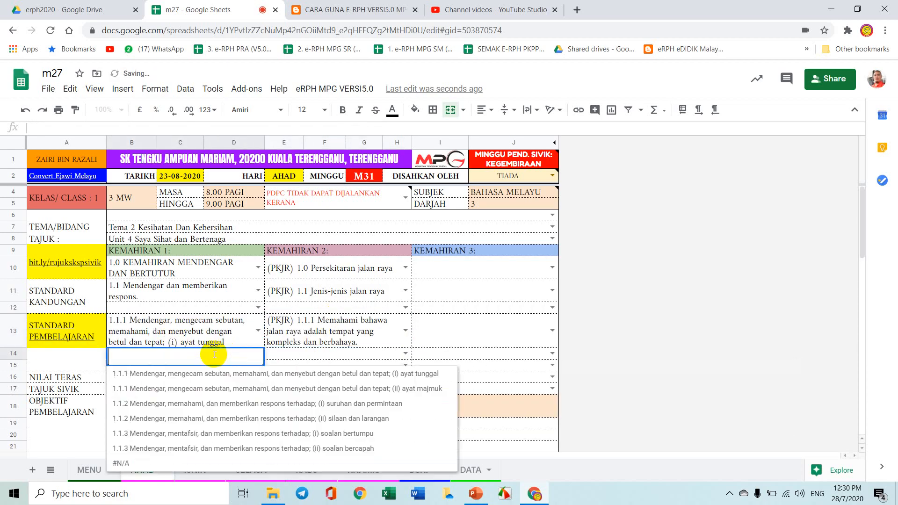
click(206, 390)
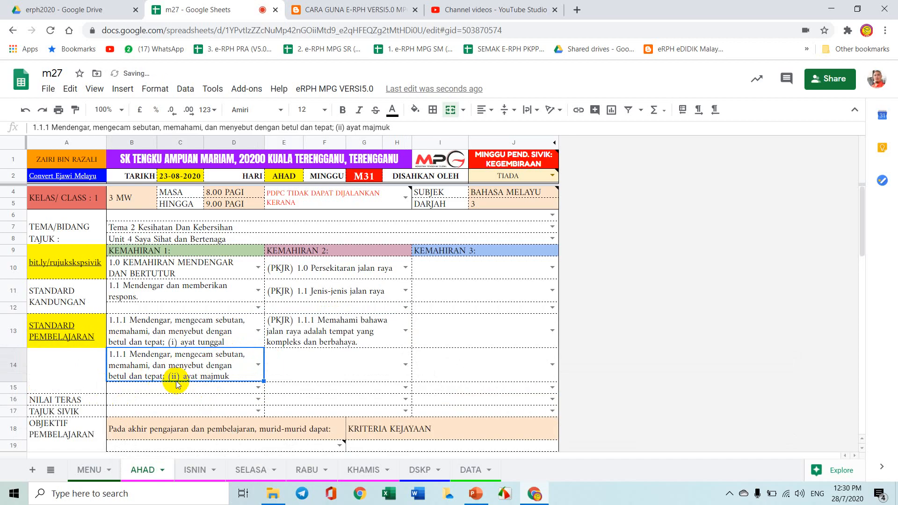
double_click(116, 309)
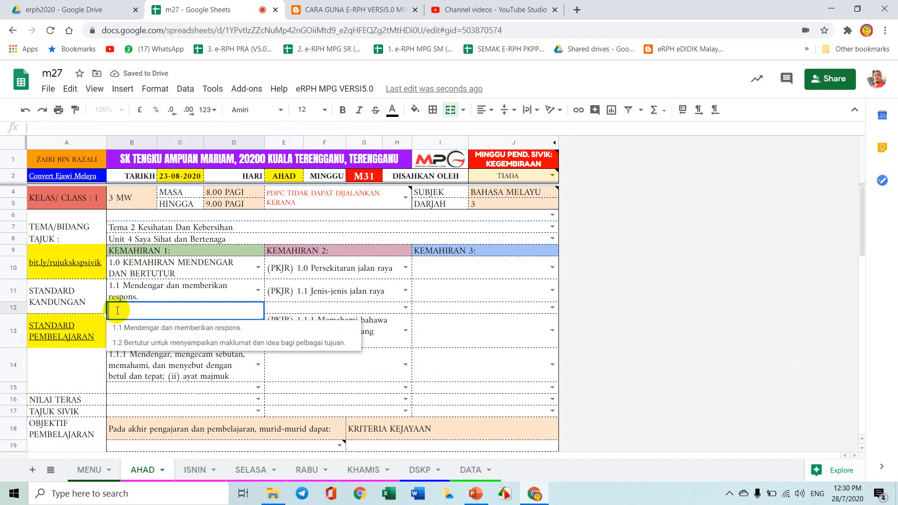
click(138, 344)
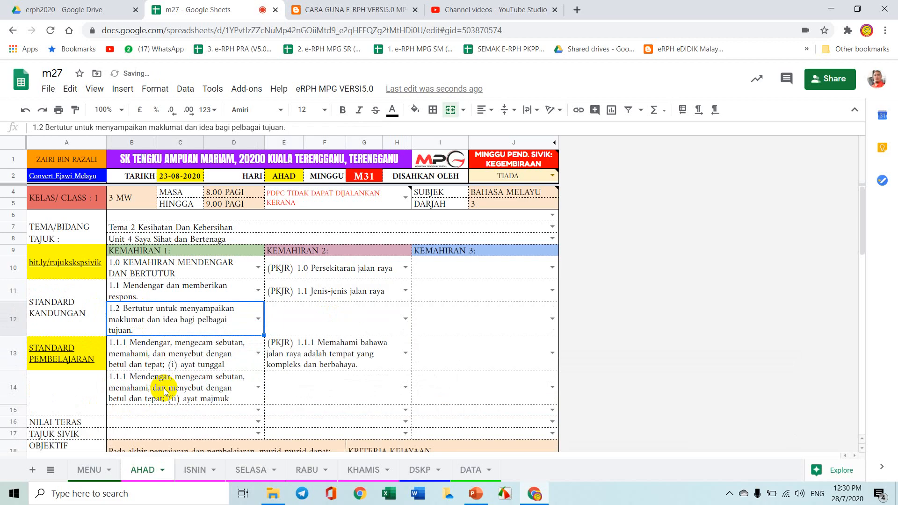
Step: Set the second STANDARD PEMBELAJARAN to 1.2.2 Menjelaskan dan membanding beza under Kemahiran 1 and (PKJR) 1.1.2 Mendefinisikan lalu lintas under Kemahiran 2
double_click(164, 387)
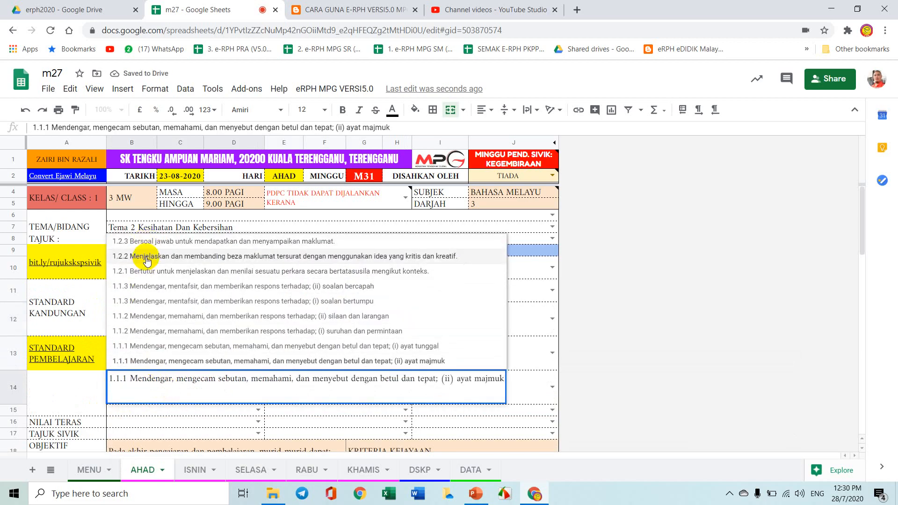
click(146, 257)
double_click(284, 393)
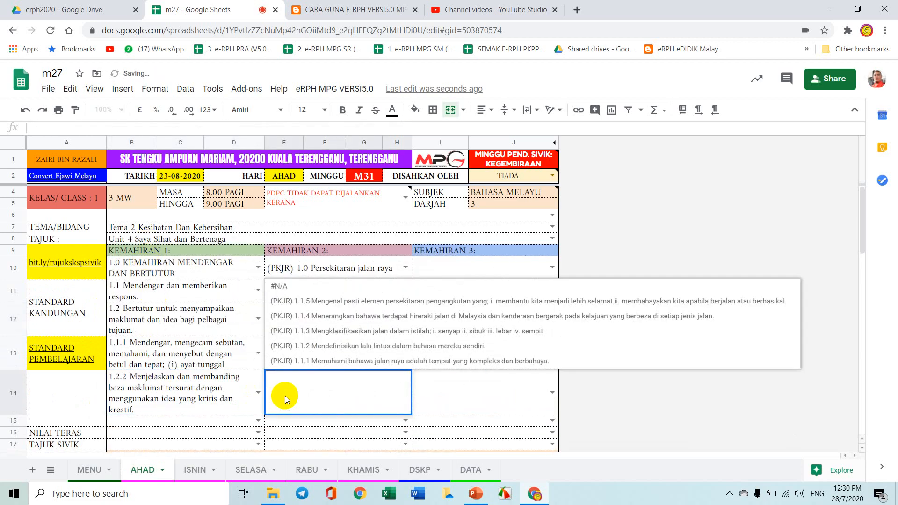
click(297, 346)
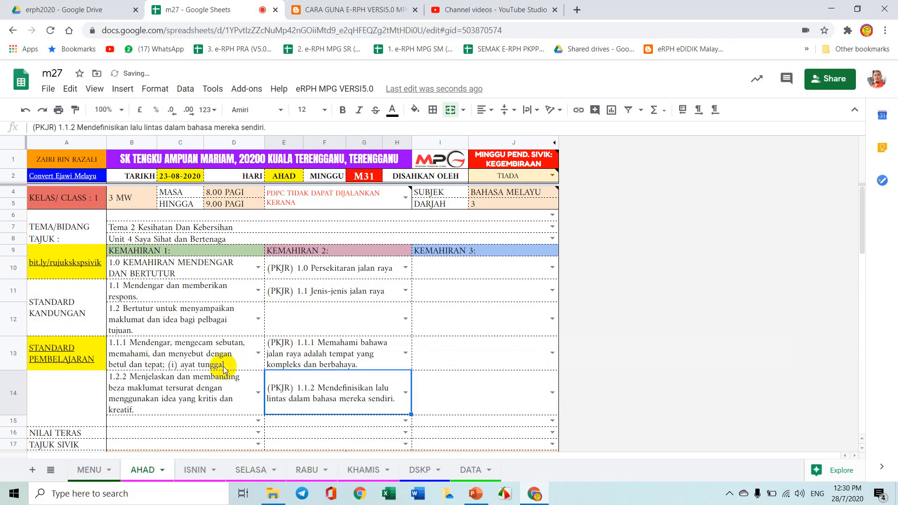
Step: Under Kemahiran 1, set NILAI TERAS to KEGEMBIRAAN and TAJUK SIVIK to Interaksi Sihat Antara Rakan, Keluarga dan Masyarakat
scroll(269, 372, down, 1)
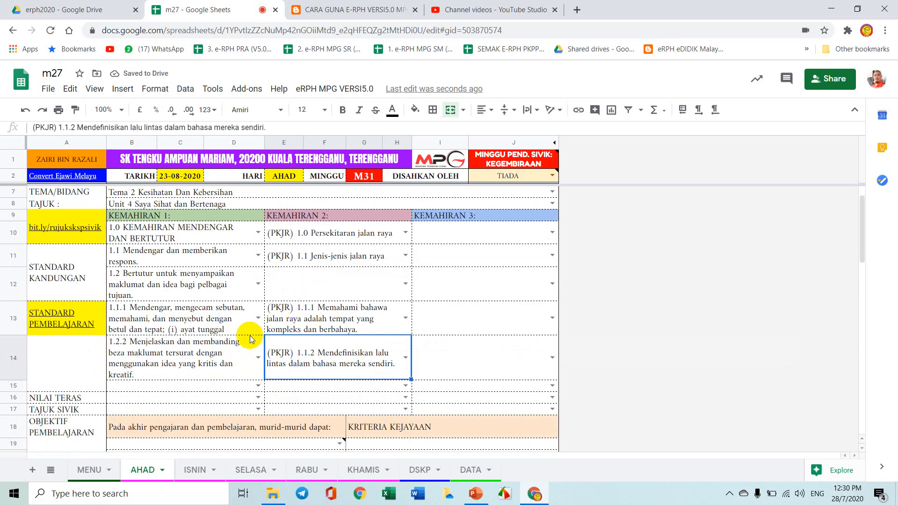
scroll(430, 238, up, 1)
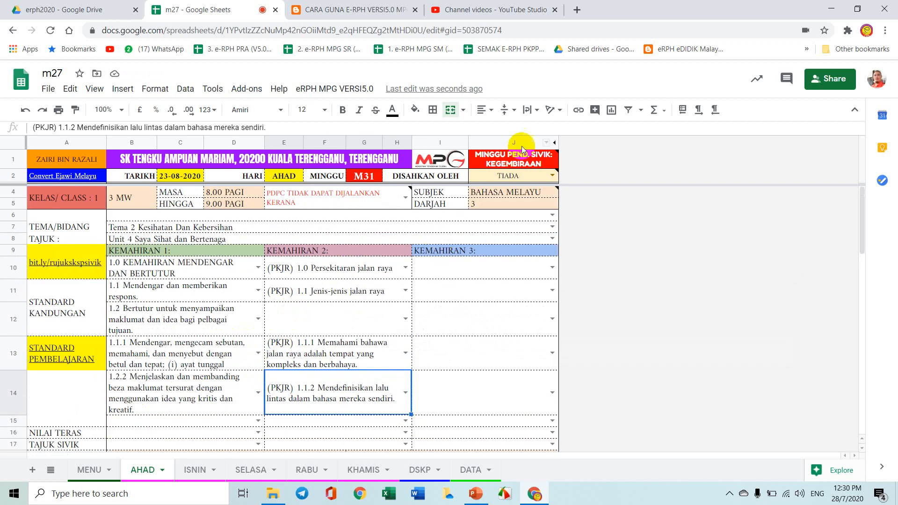
mouse_move(514, 156)
mouse_move(506, 173)
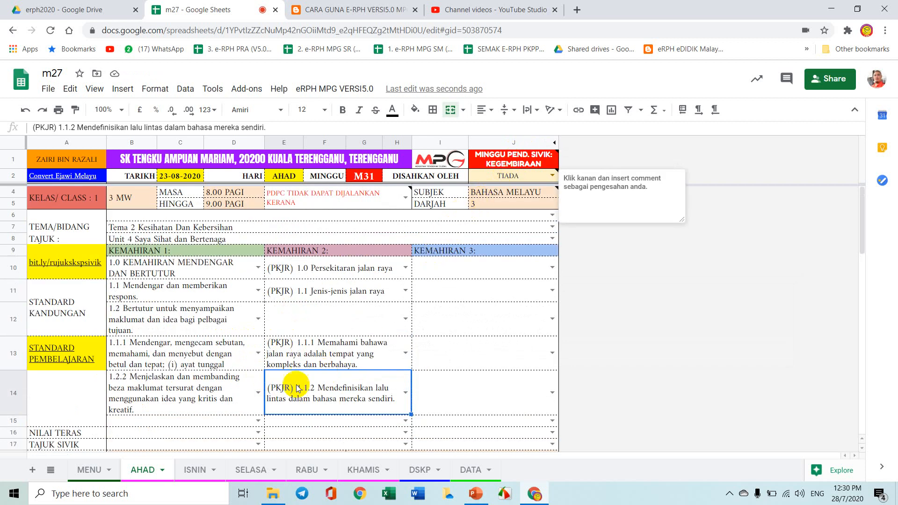
scroll(271, 398, down, 1)
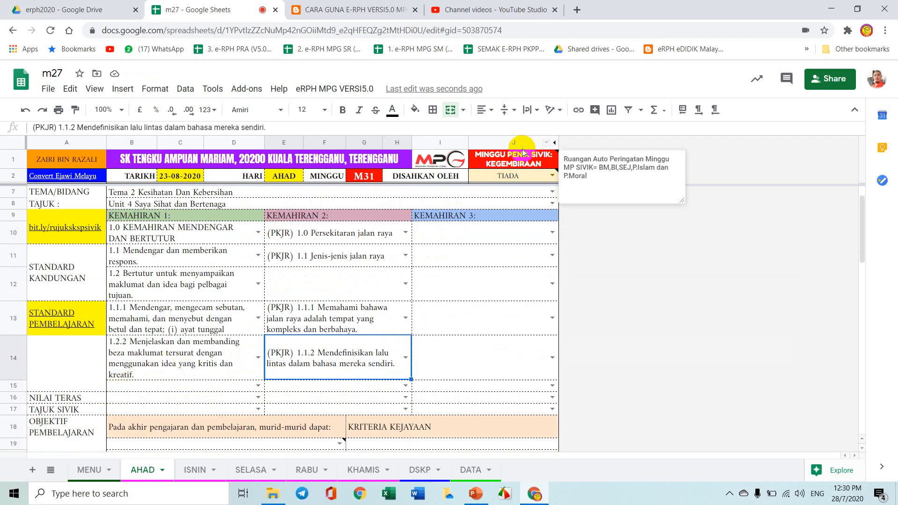
double_click(145, 397)
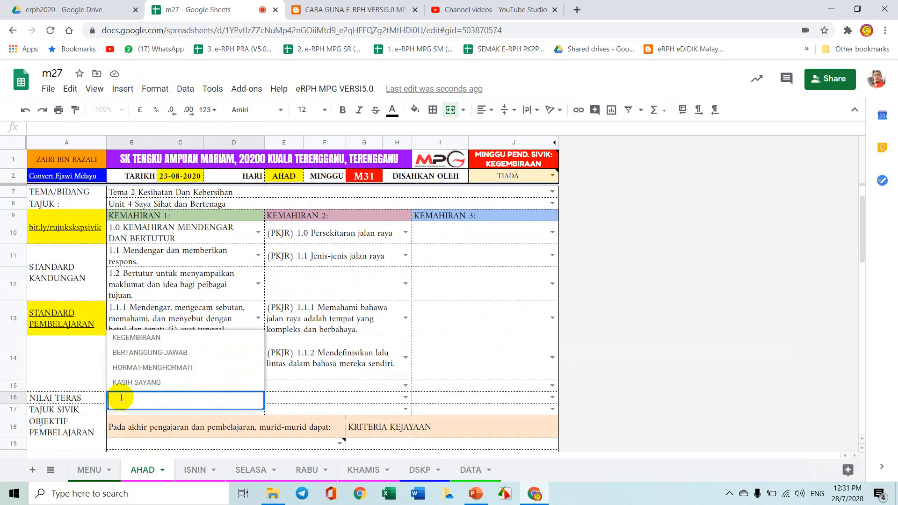
click(150, 343)
scroll(187, 355, down, 2)
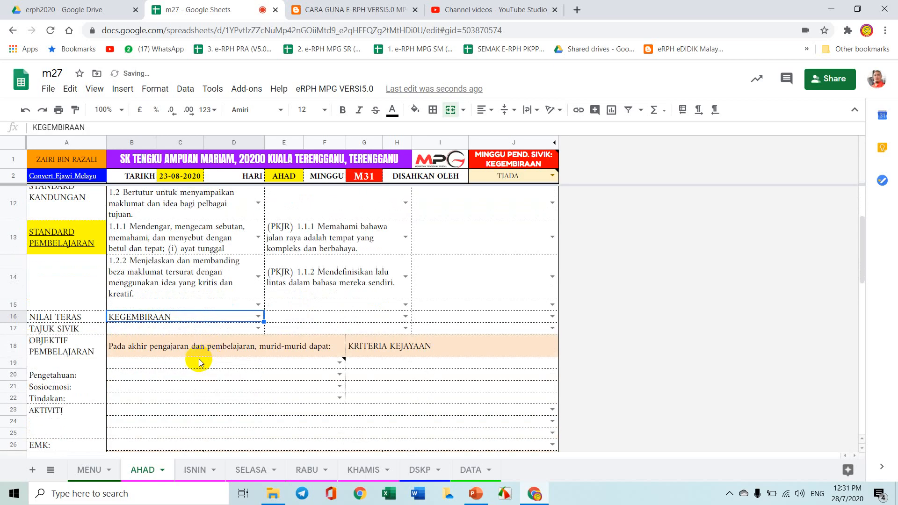
double_click(122, 330)
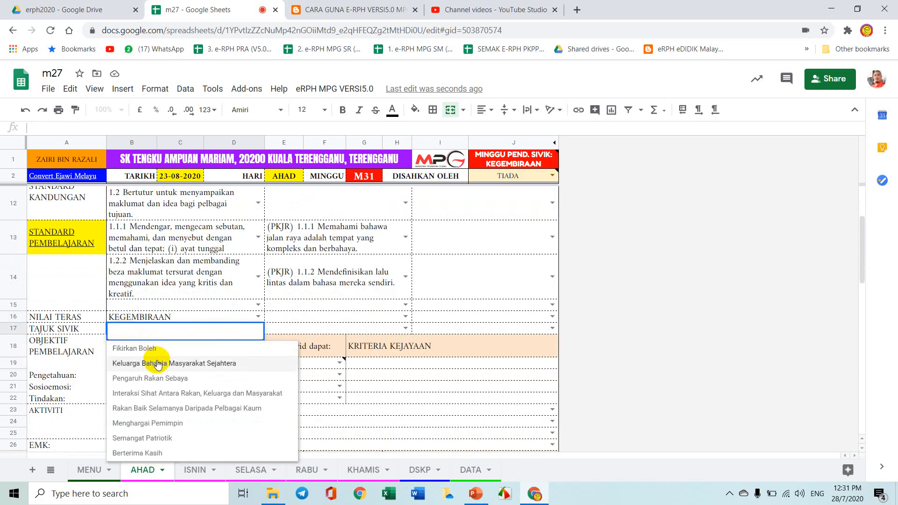
click(154, 393)
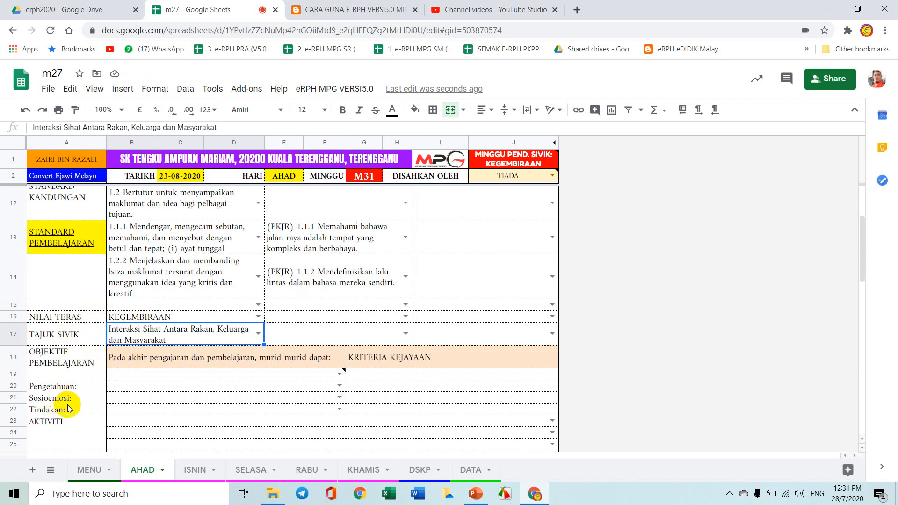
Step: Set Pengetahuan to Mengaplikasikan kemahiran rundingan antara rakan, keluarga dan masyarakat and Sosioemosi to Menghayati dan mengekspresikan perasaan berkaitan adab berkomunikasi
double_click(119, 384)
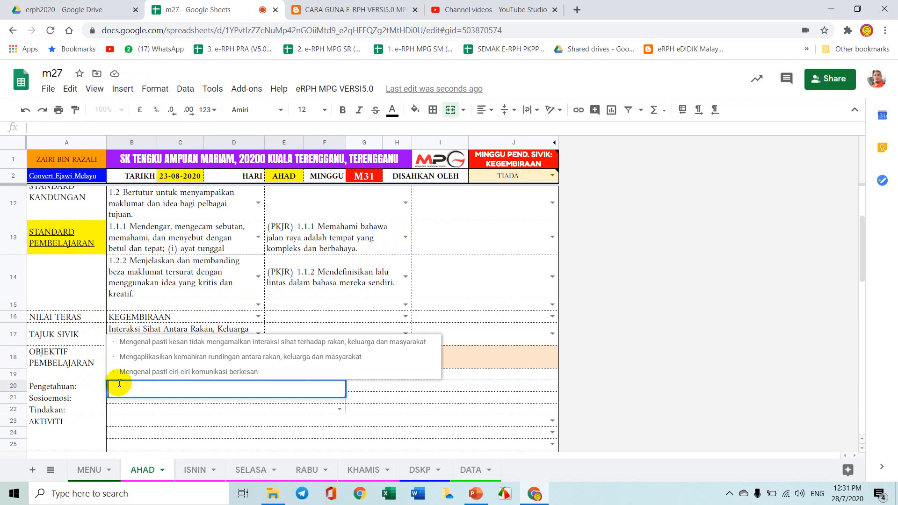
click(159, 357)
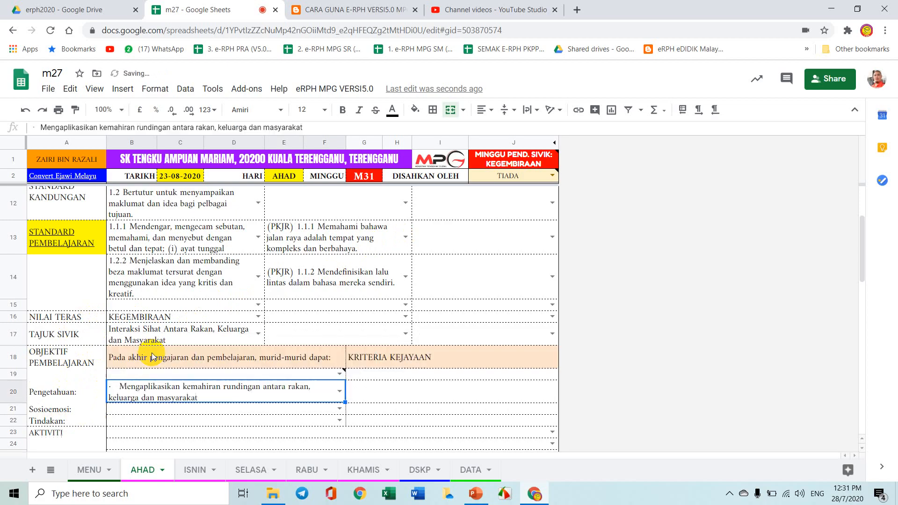
double_click(130, 411)
click(135, 396)
Step: Set the Tindakan objective to Berkomunikasi dengan berkesan dan beradab
scroll(151, 398, down, 2)
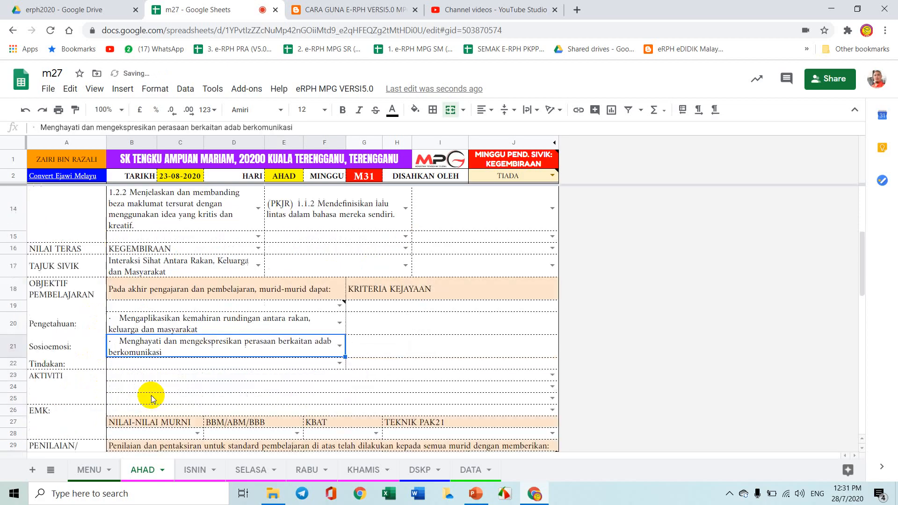
scroll(151, 398, down, 1)
double_click(146, 318)
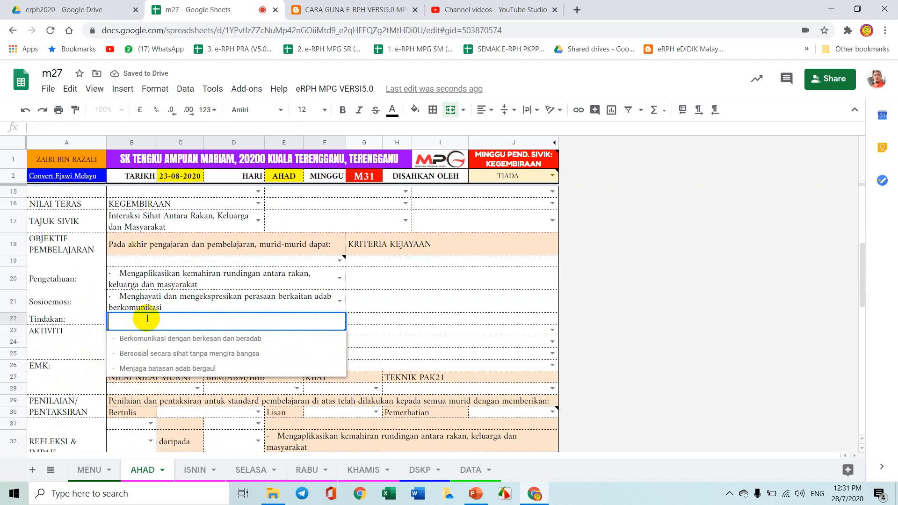
click(159, 344)
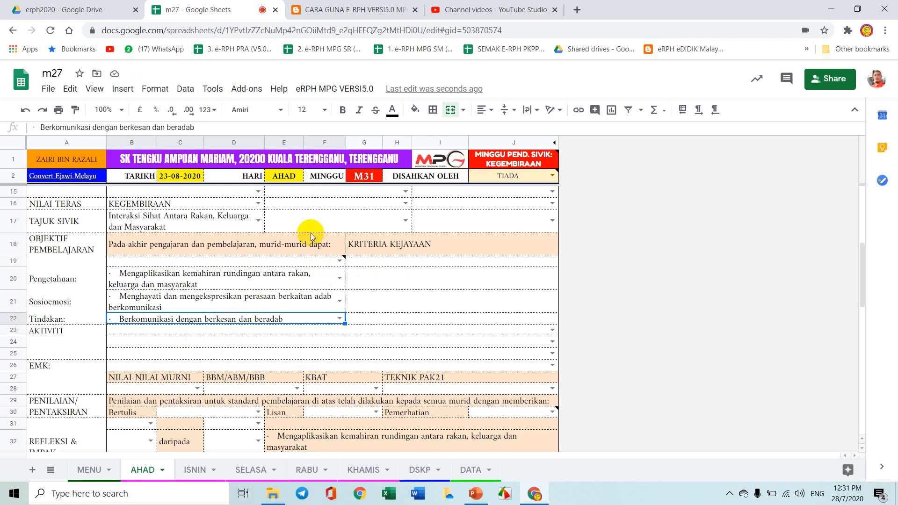
click(317, 260)
double_click(317, 262)
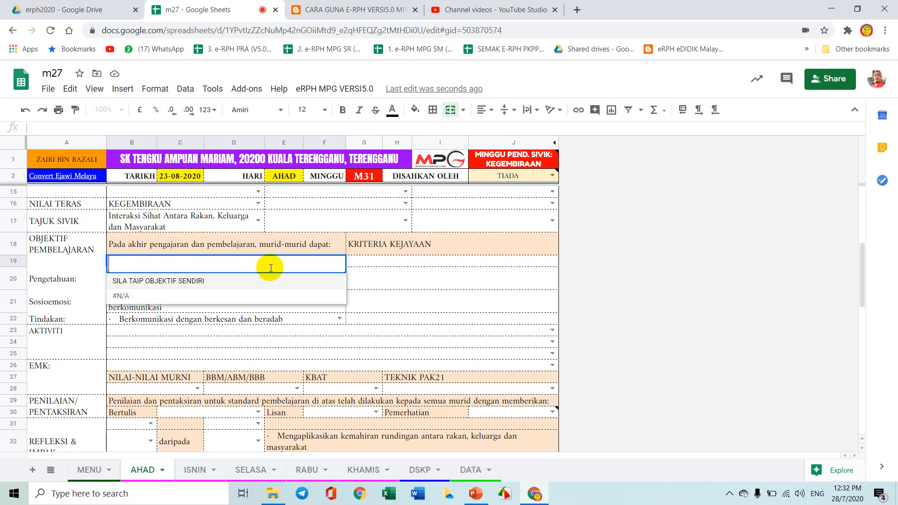
text(LKSHDLKFHSDL)
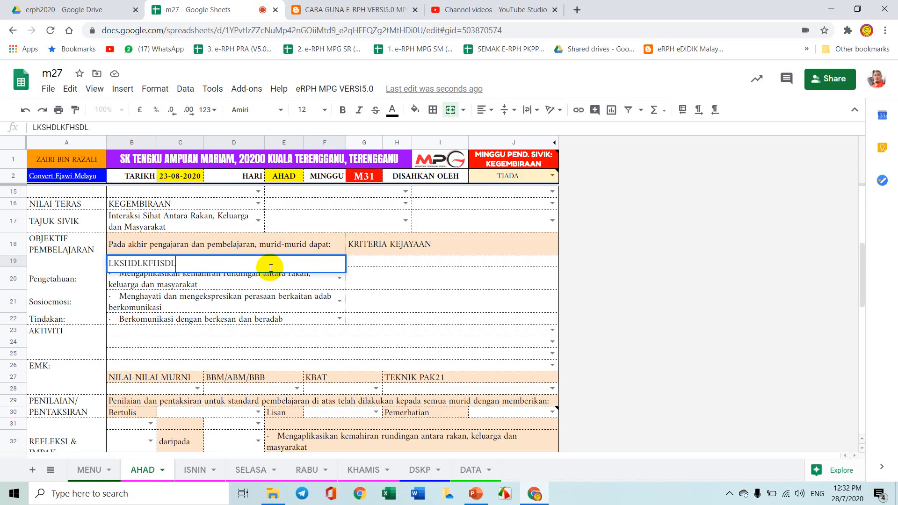
key(BackSpace)
key(BackSpace)
key(BackSpace)
key(BackSpace)
key(BackSpace)
key(BackSpace)
key(BackSpace)
key(BackSpace)
key(BackSpace)
key(BackSpace)
key(BackSpace)
key(BackSpace)
Step: Enter the sample objective jkshdkshfkdjs lkhsdlshdlfshdlkh in the OBJEKTIF PEMBELAJARAN row above Pengetahuan
text(jkshdkshfkdjs)
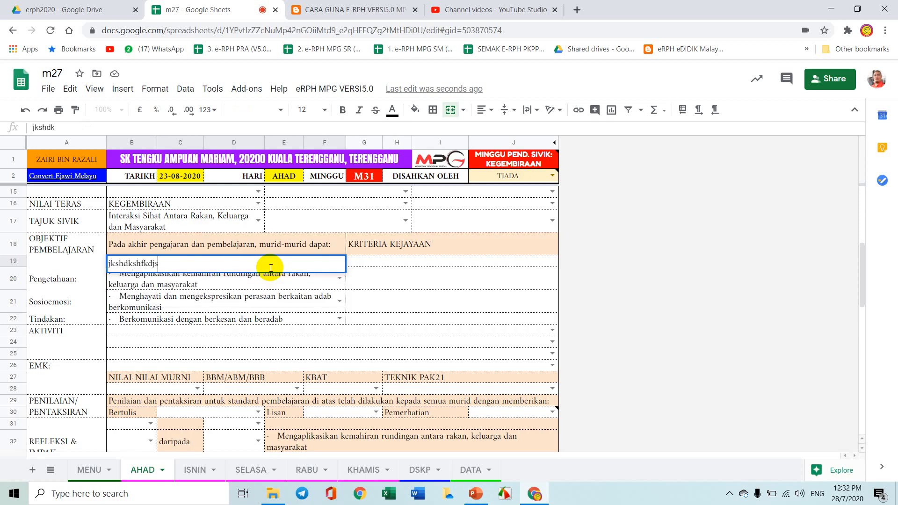
text( lkhsdlshdlfshdlkh)
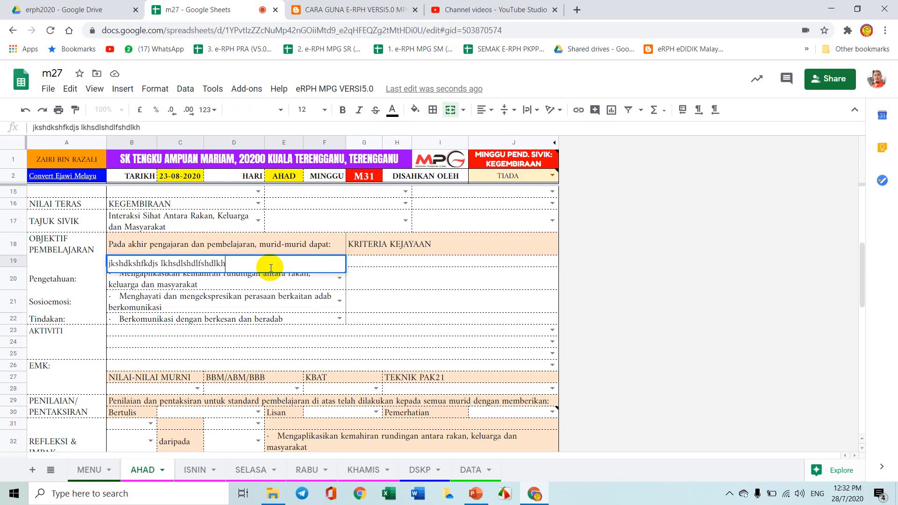
key(Return)
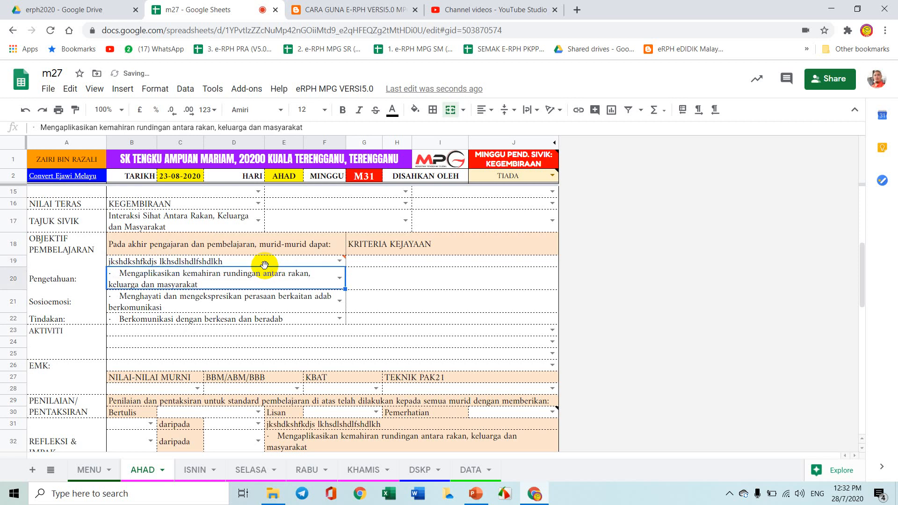
Step: Add four sample lines to that objective within the same cell: kjsfds, lkhdflkhdglkf, ,jbsd,sbjkdf and lkshdflkshl
mouse_move(269, 261)
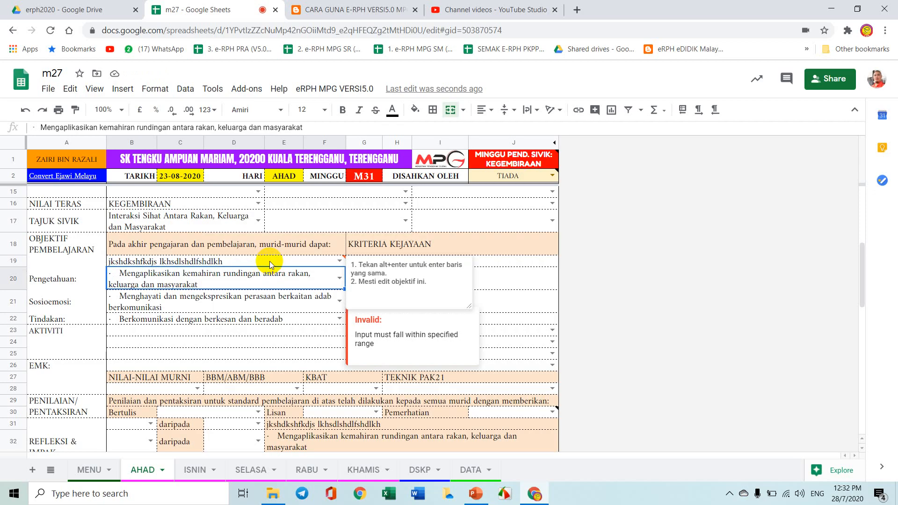
click(270, 261)
double_click(269, 261)
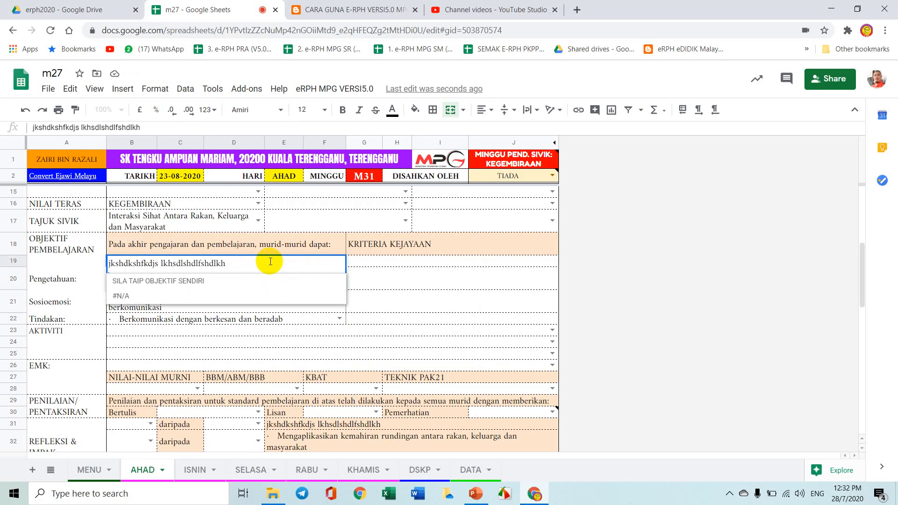
text(kjsfds)
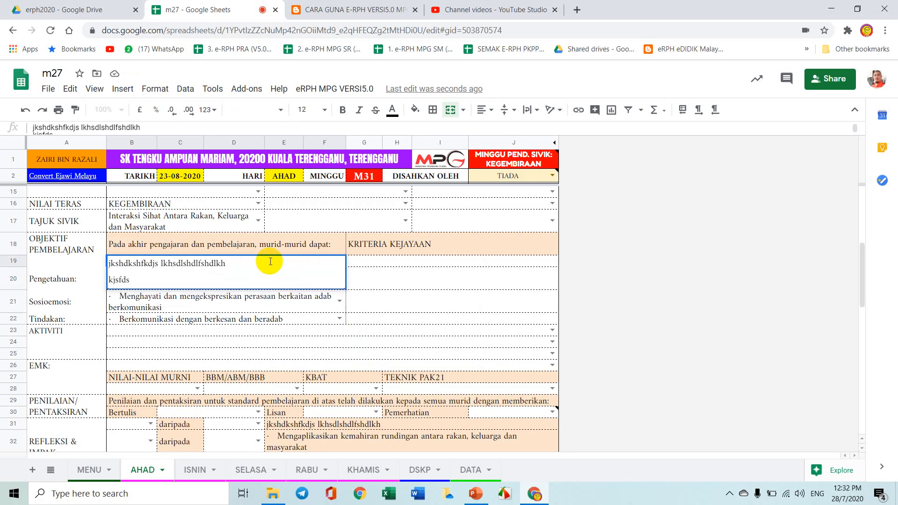
key(alt+Return)
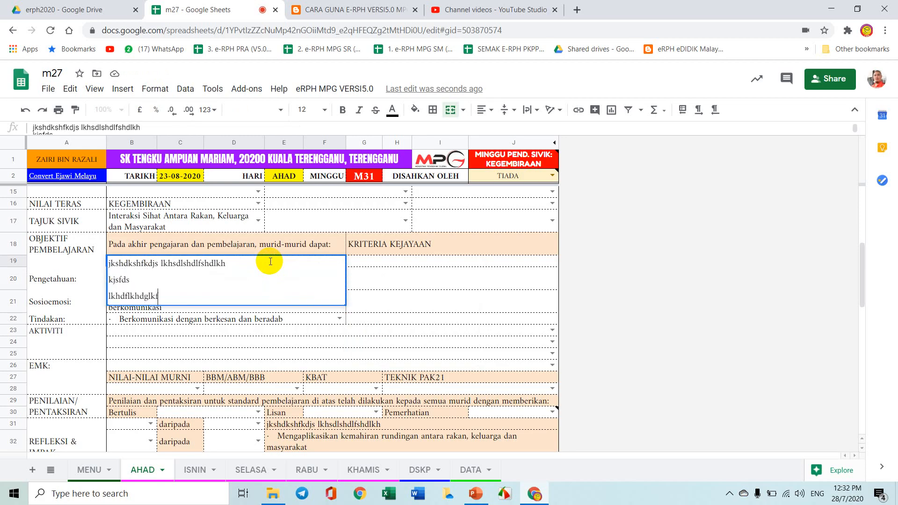
text(lkhdflkhdglkf)
key(alt+Return)
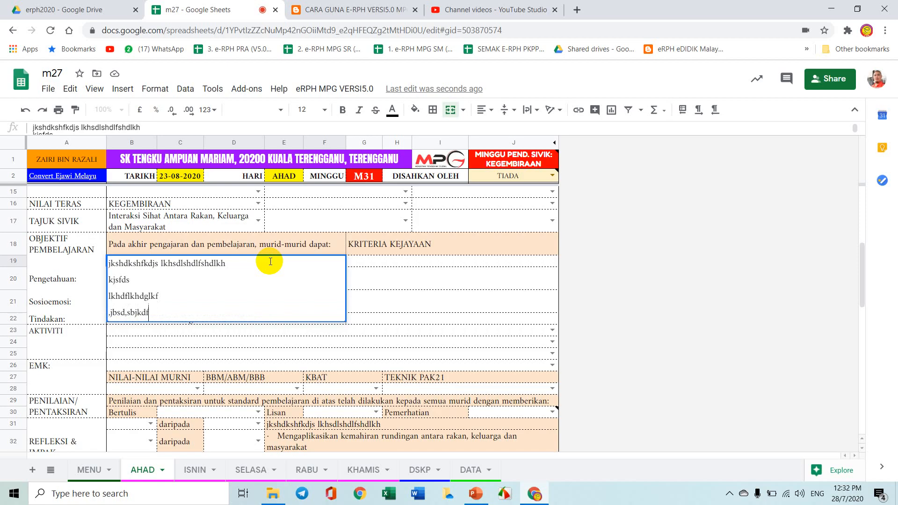
text(,jbsd,sbjkdf)
key(alt+Return)
text(lkshdflkshl)
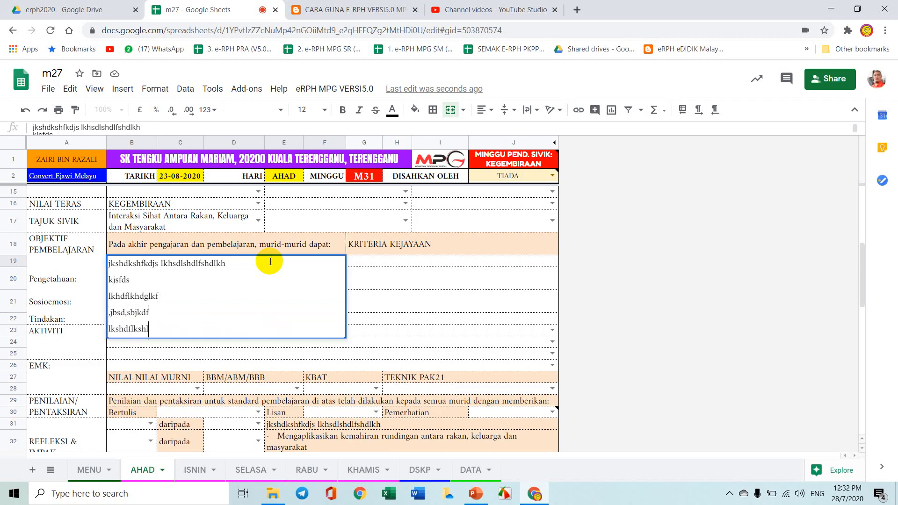
key(Return)
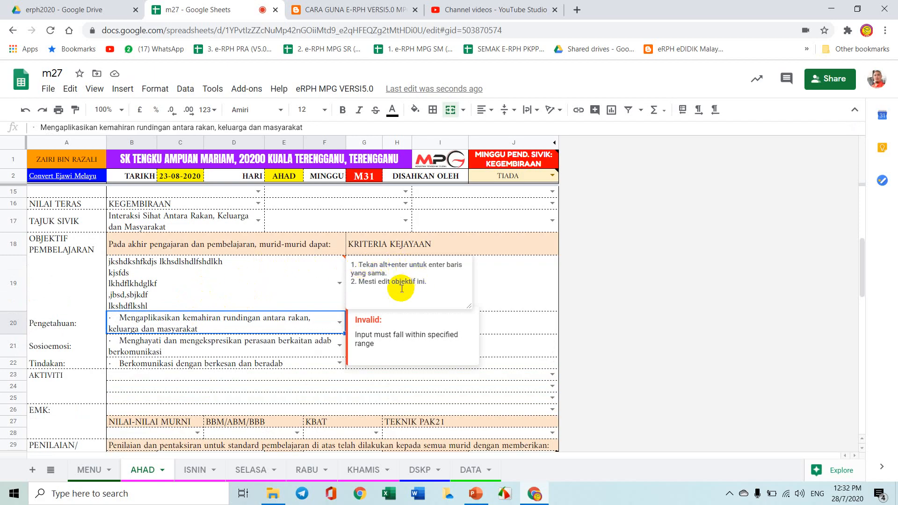
Step: Replace the whole multi-line objective above Pengetahuan with the single line kjsdkjsghfkjs
click(285, 292)
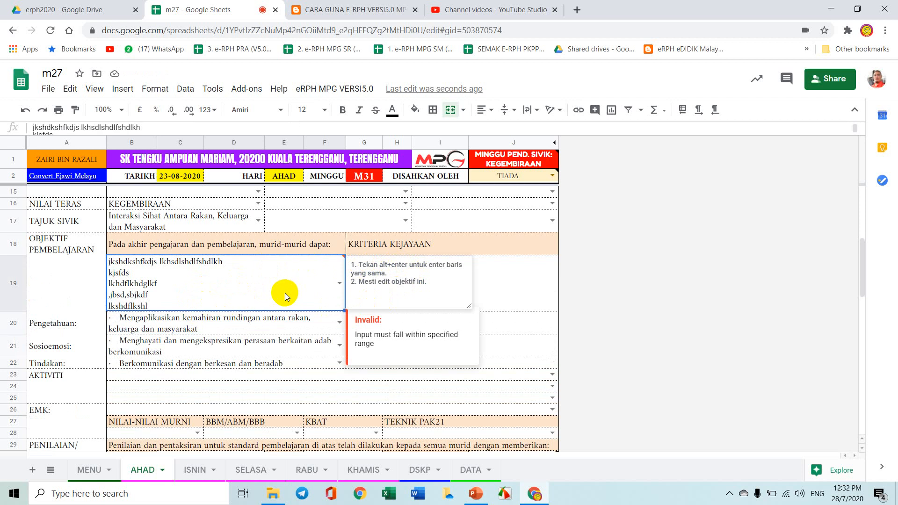
text(kjsdkjsghfkjs)
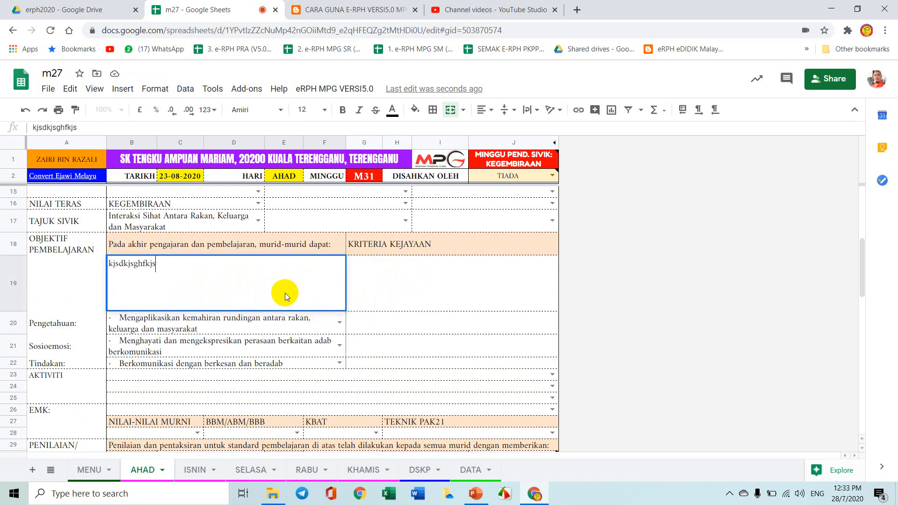
key(Return)
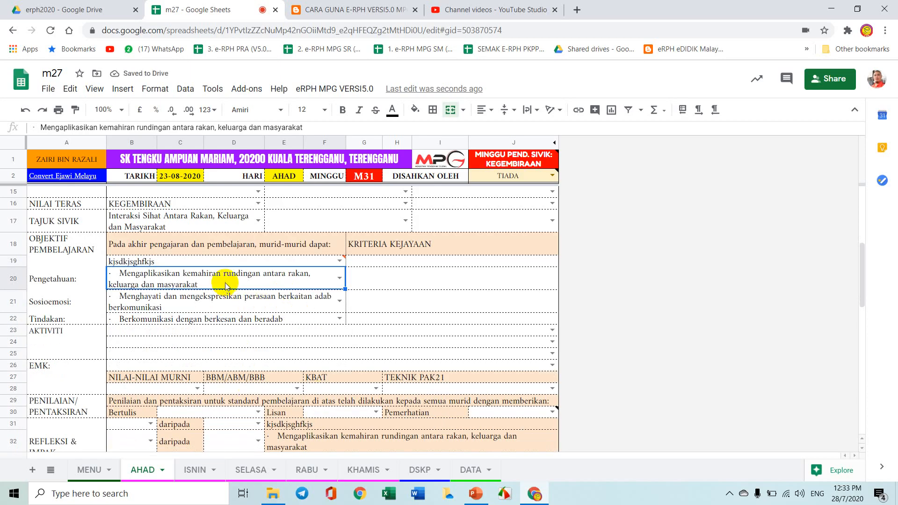
Step: Record the first REFLEKSI & IMPAK row of the AHAD Class 1 plan as 20 daripada 21
scroll(326, 341, down, 1)
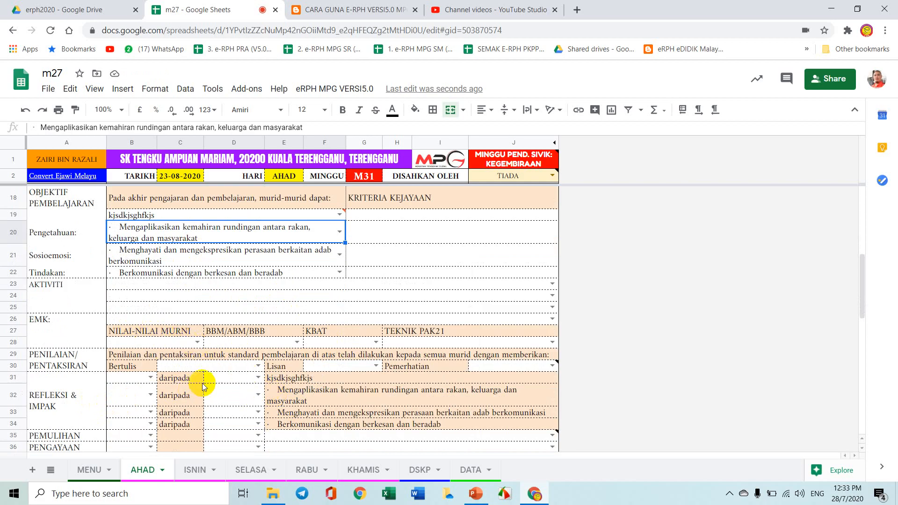
click(150, 378)
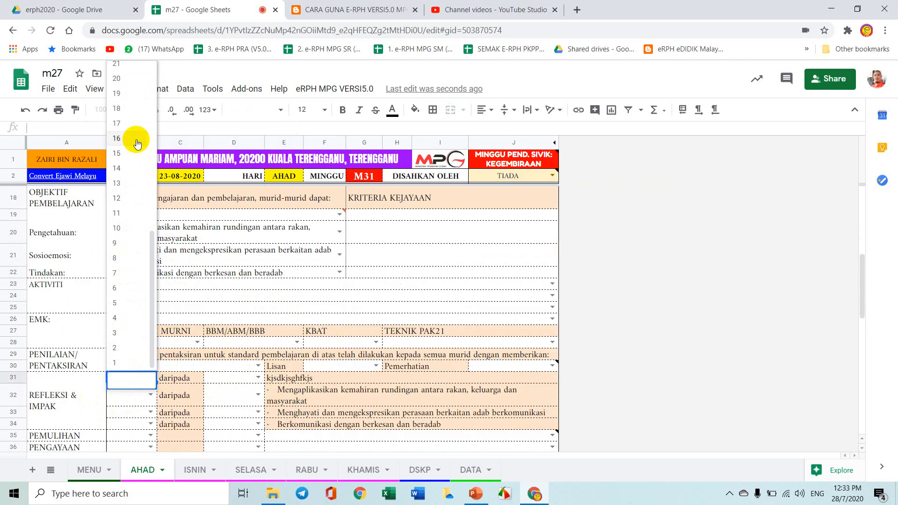
click(128, 82)
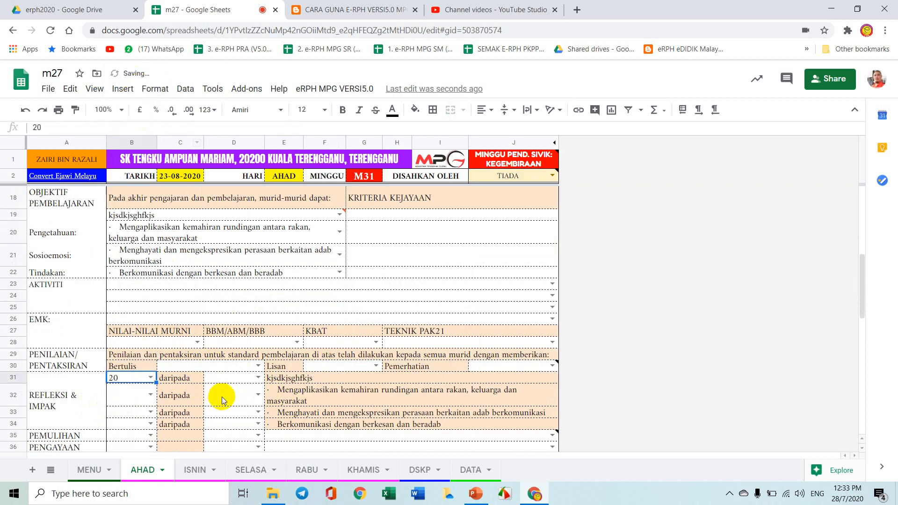
double_click(236, 378)
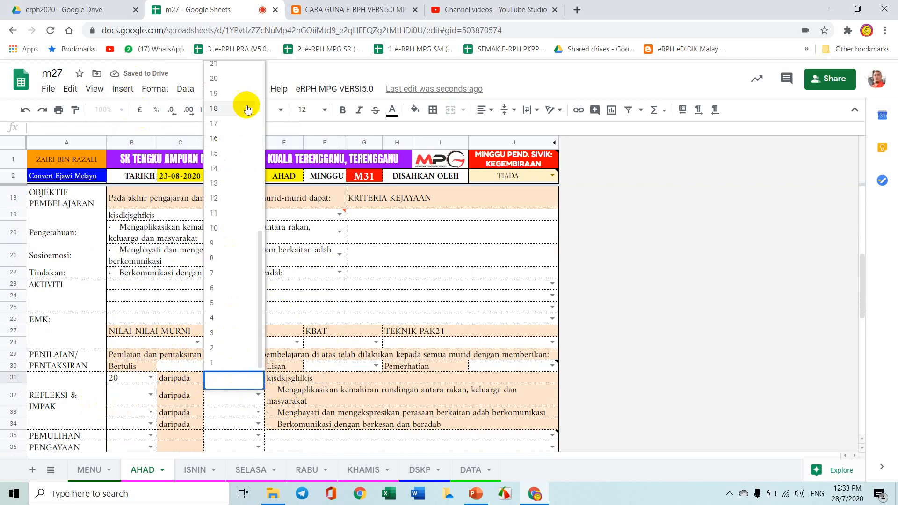
click(241, 68)
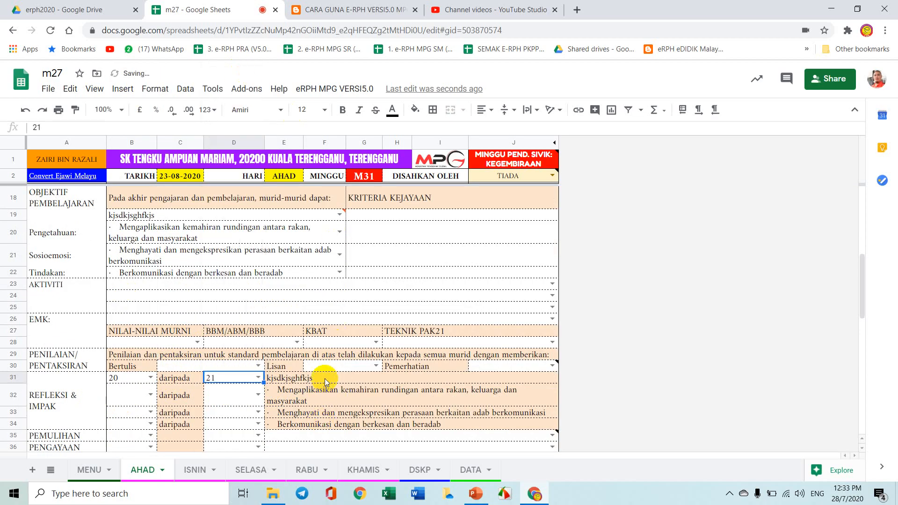
Step: Record the PEMULIHAN row of the Class 1 plan as 1 daripada 21
scroll(234, 374, down, 1)
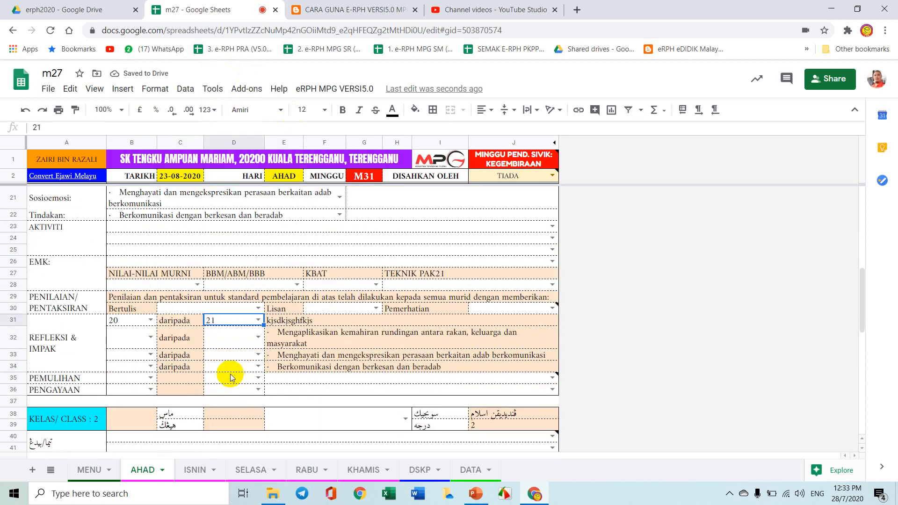
click(128, 382)
click(133, 389)
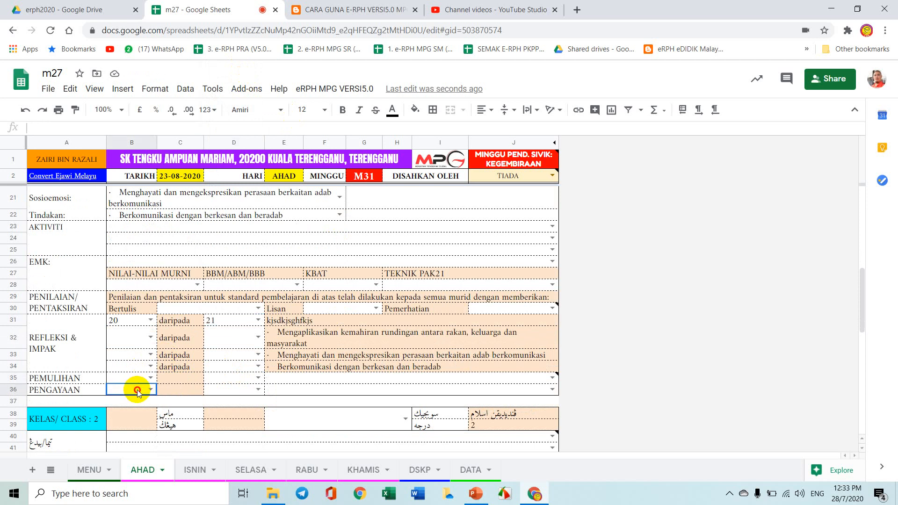
click(148, 378)
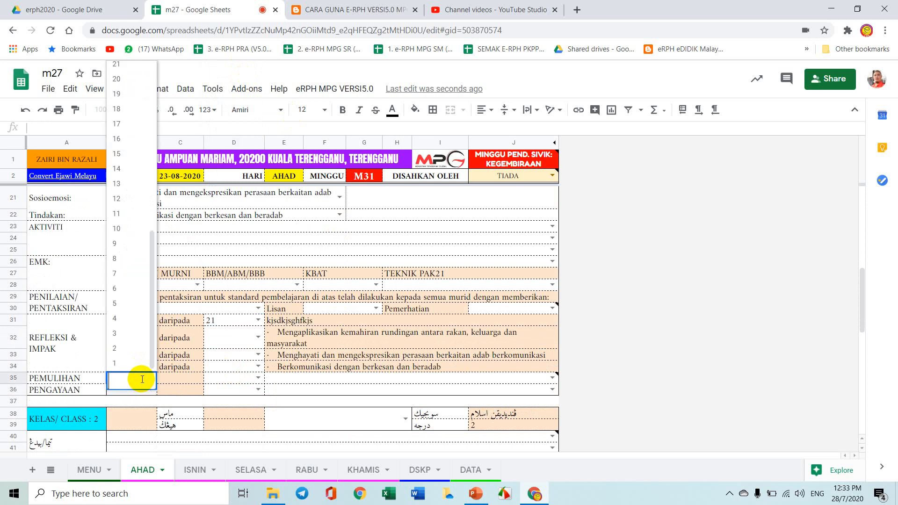
click(135, 367)
double_click(227, 378)
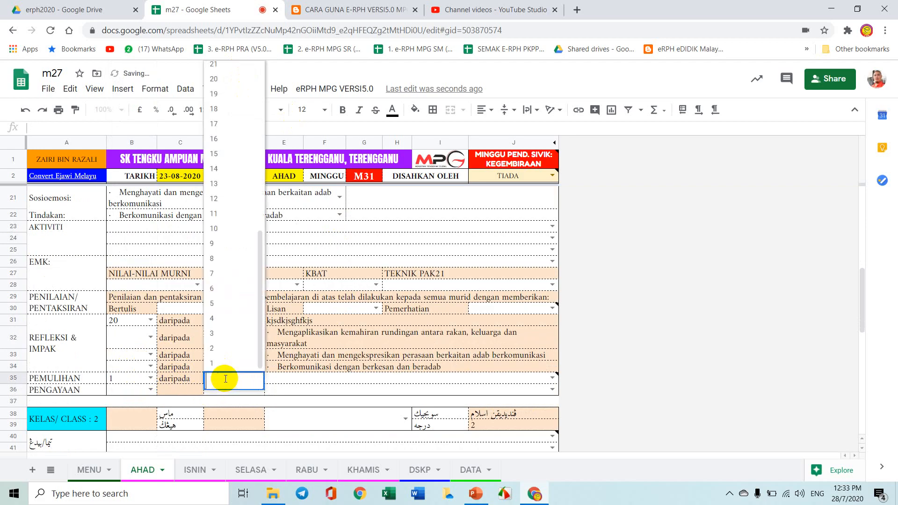
click(235, 64)
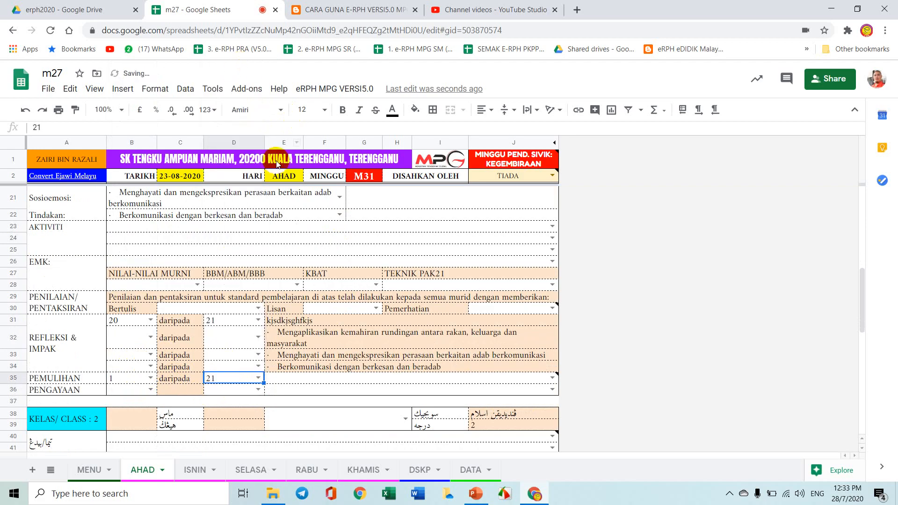
Step: Set the PEMULIHAN activity to Perjumpaan dengan guru di waktu rehat
click(333, 387)
click(332, 377)
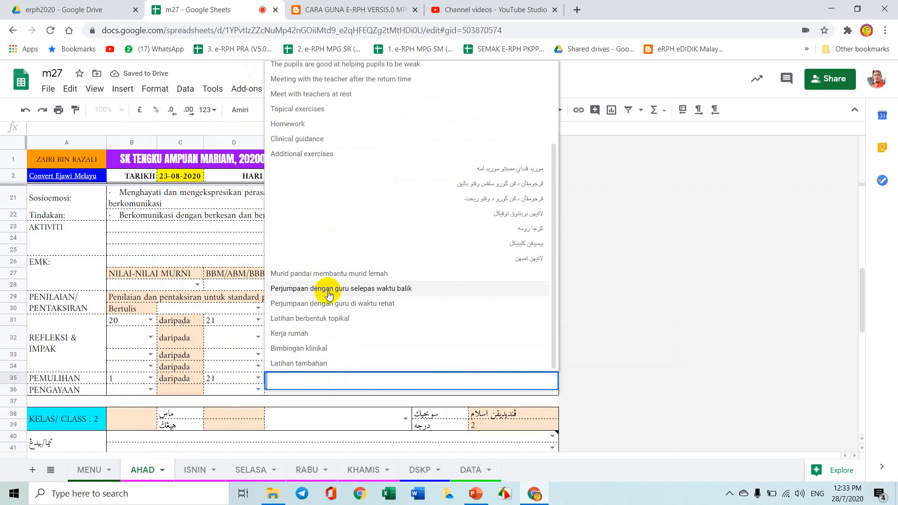
click(382, 303)
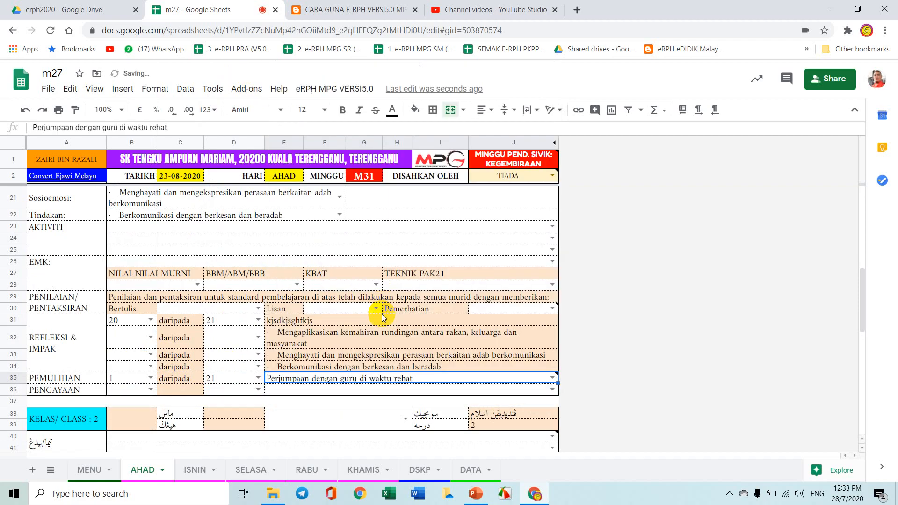
Step: Overwrite the PEMULIHAN activity with the custom sample text jkgdjksgfjksgfd
click(426, 378)
text(jkgdjksgfjksgfd)
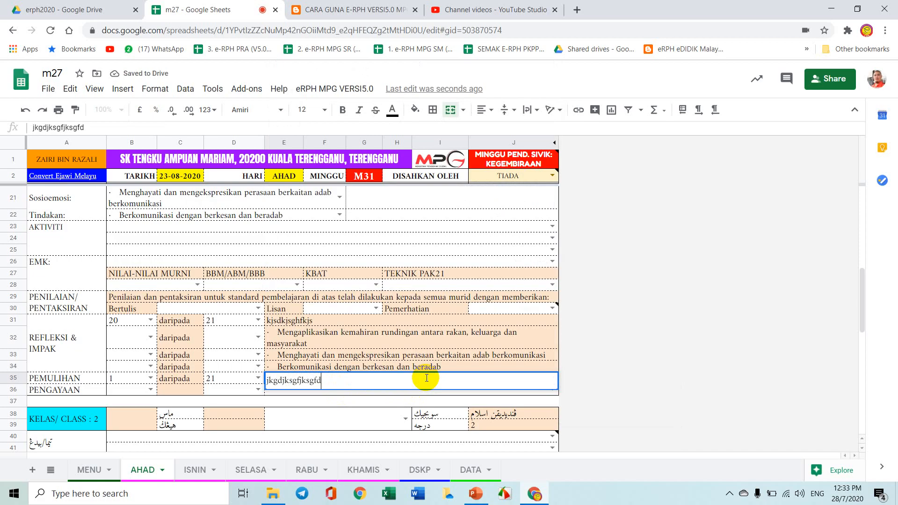
key(Return)
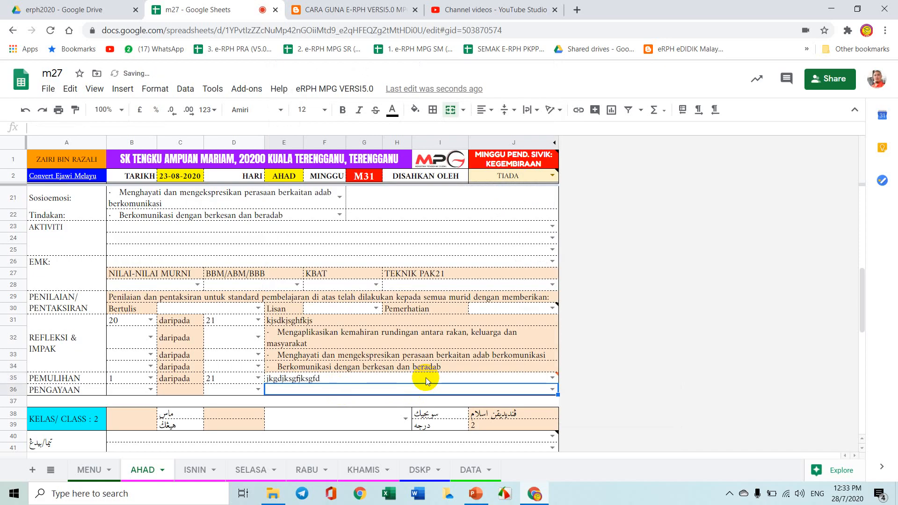
Step: Set the PEMULIHAN activity to the predefined entry Kerja rumah
click(426, 377)
double_click(426, 377)
click(352, 332)
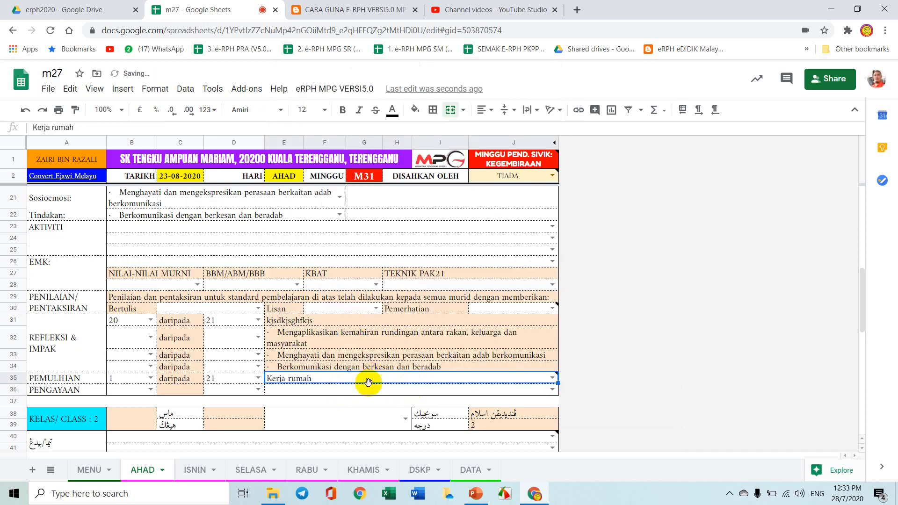
Step: Review the Class 1 plan's headings for KEMAHIRAN, OBJEKTIF PEMBELAJARAN, KRITERIA KEJAYAAN and the EMK columns, including the formulas behind them
scroll(274, 363, up, 8)
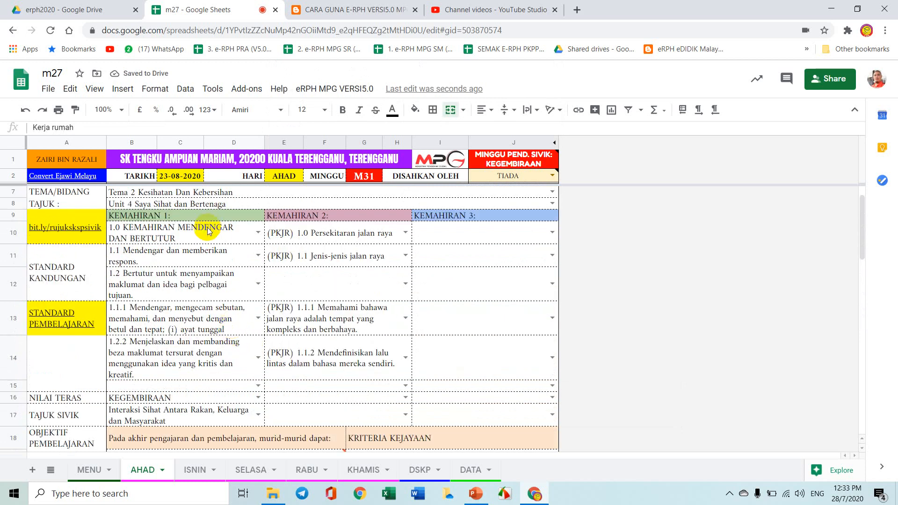
scroll(213, 234, up, 1)
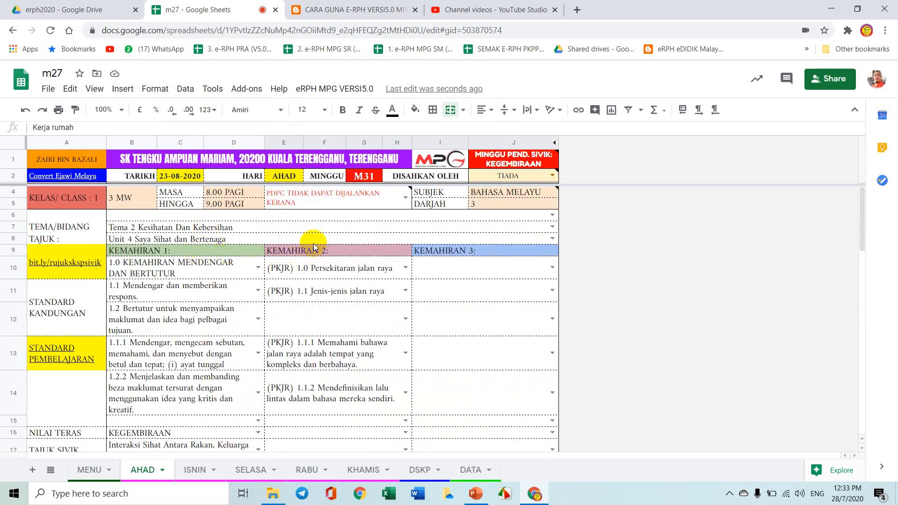
click(443, 253)
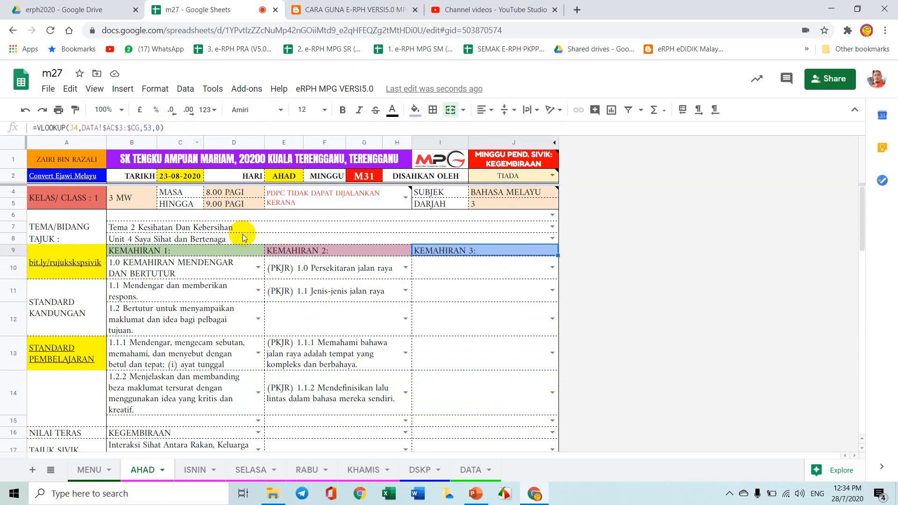
scroll(262, 280, down, 5)
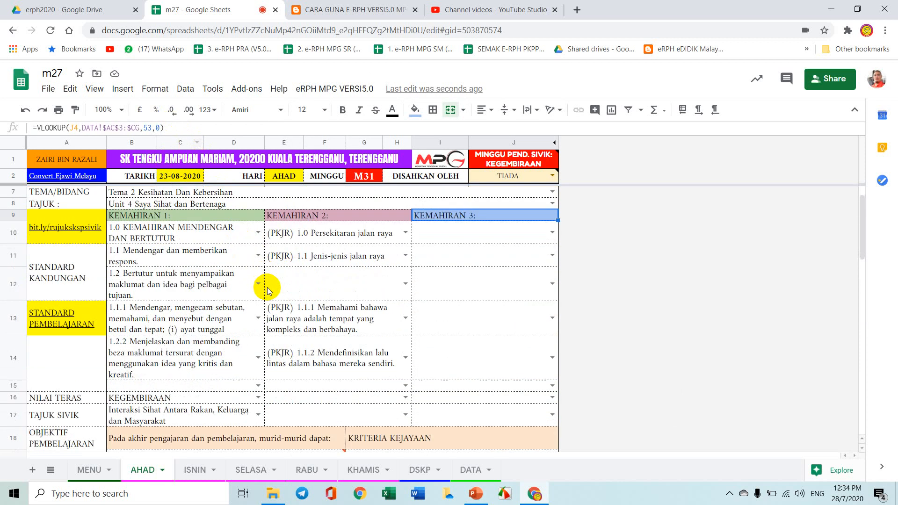
scroll(400, 332, up, 3)
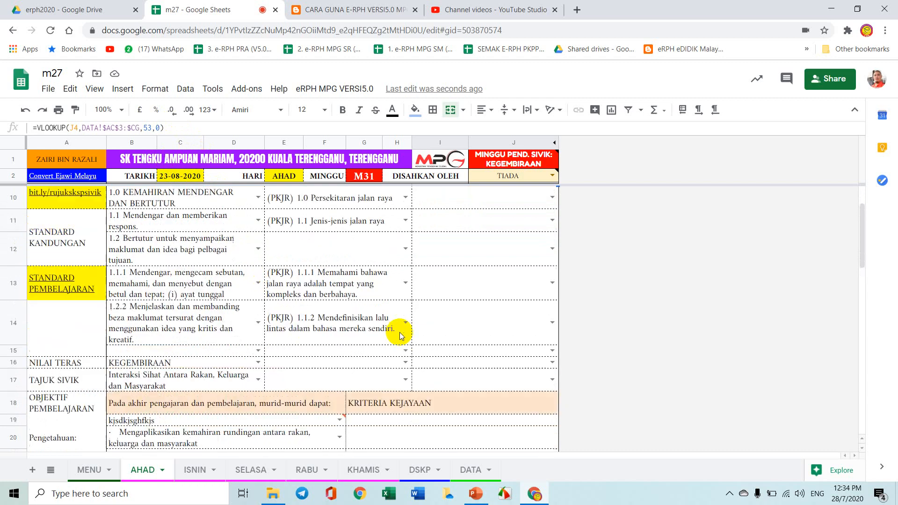
scroll(402, 337, down, 1)
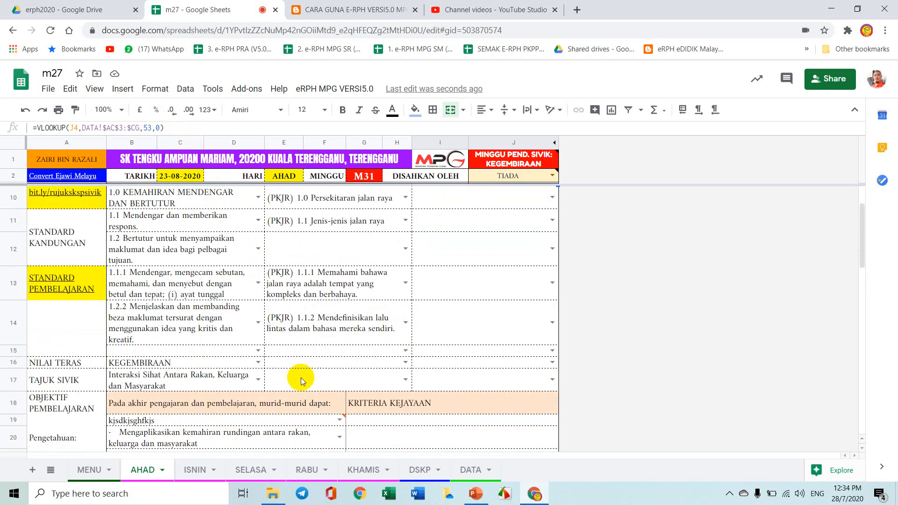
click(281, 398)
click(370, 409)
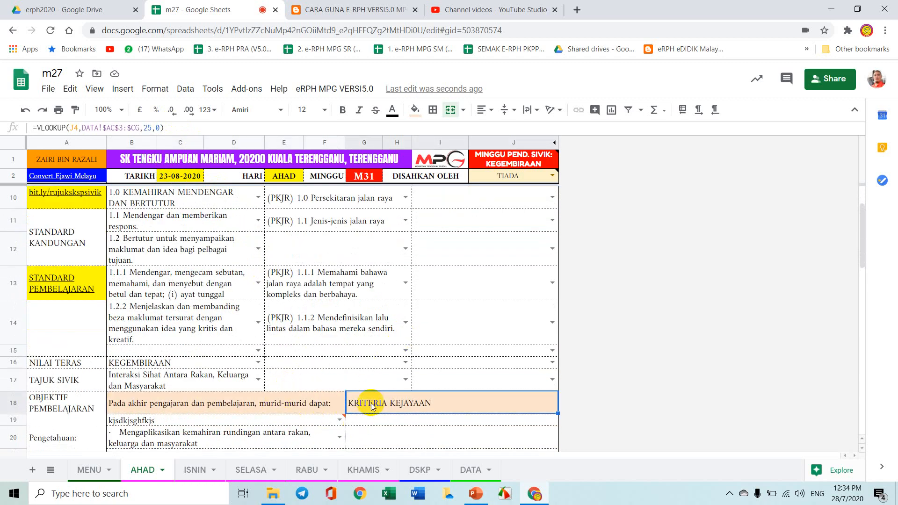
scroll(367, 402, down, 5)
click(186, 331)
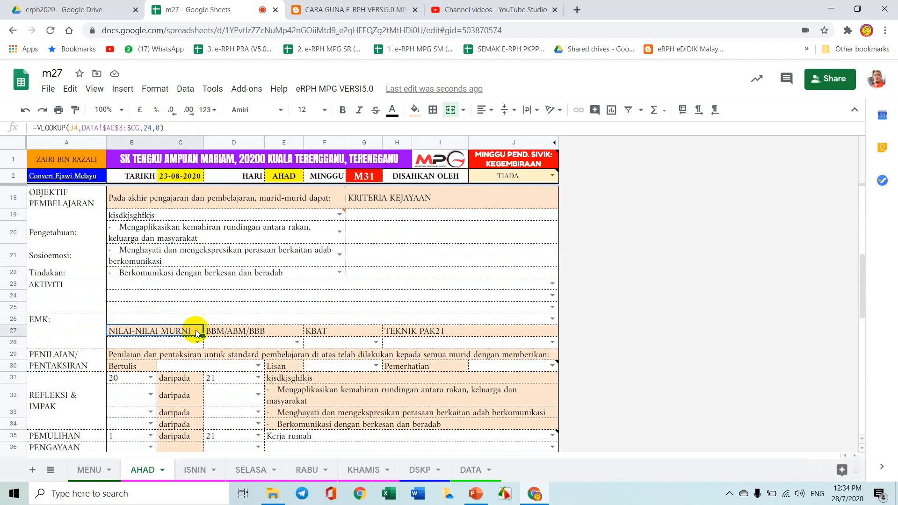
click(242, 329)
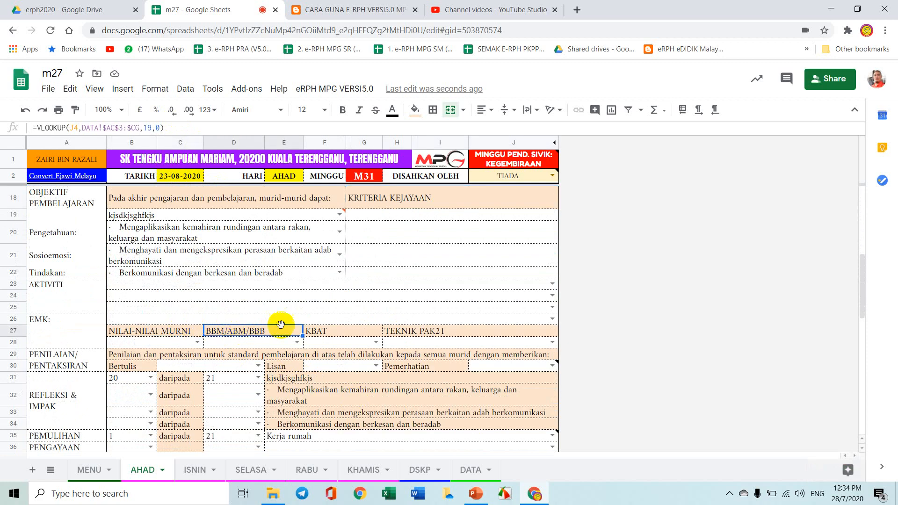
click(321, 336)
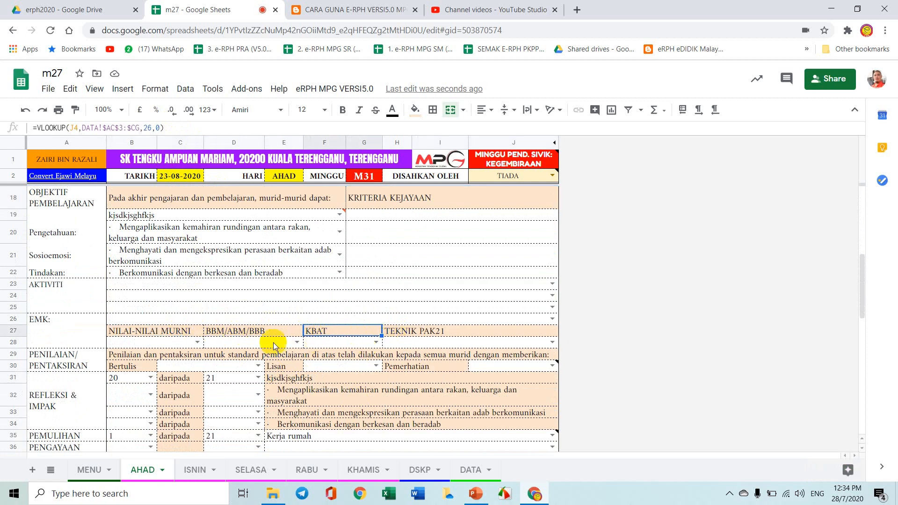
Step: Under EMK, set NILAI-NILAI MURNI to Bertanggungjawab, Menjaga Kebersihan and BBM/ABM/BBB to the Jawi entry for overhead projector (ڤروجيكتور اوۏرهيد)
click(197, 342)
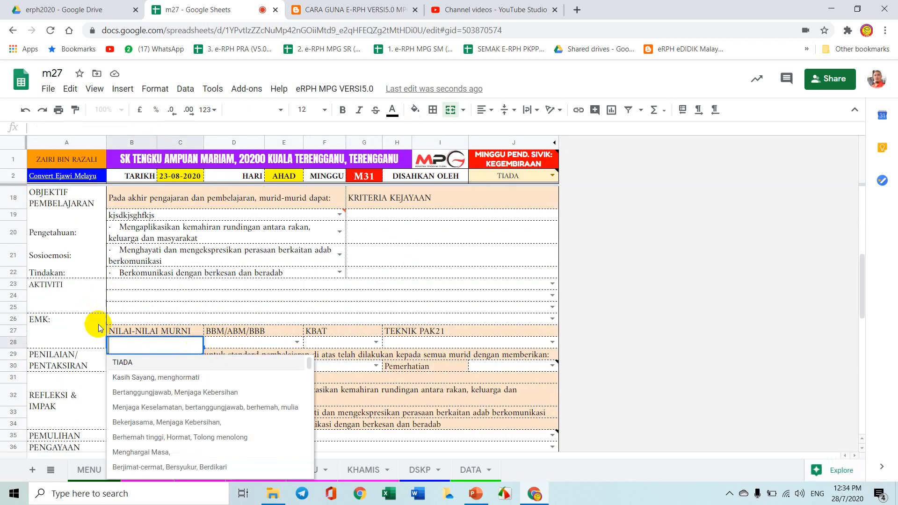
click(180, 391)
click(273, 350)
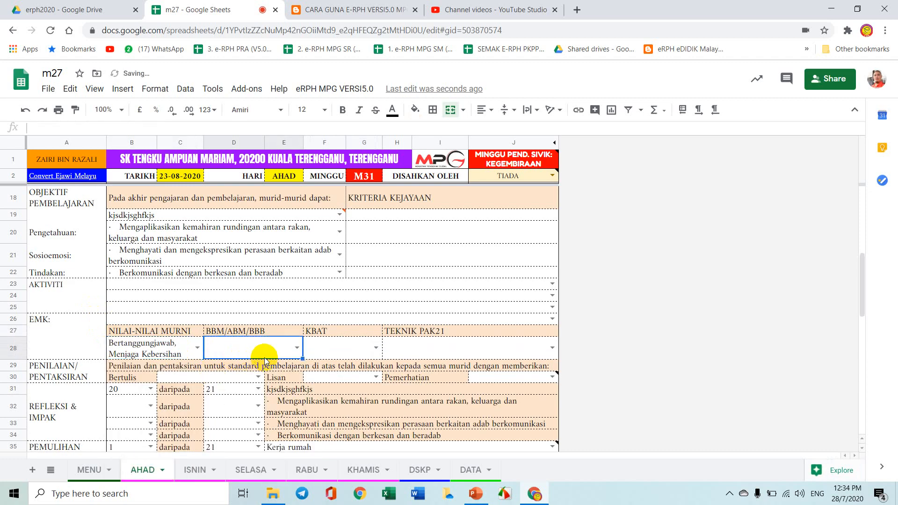
scroll(304, 409, down, 5)
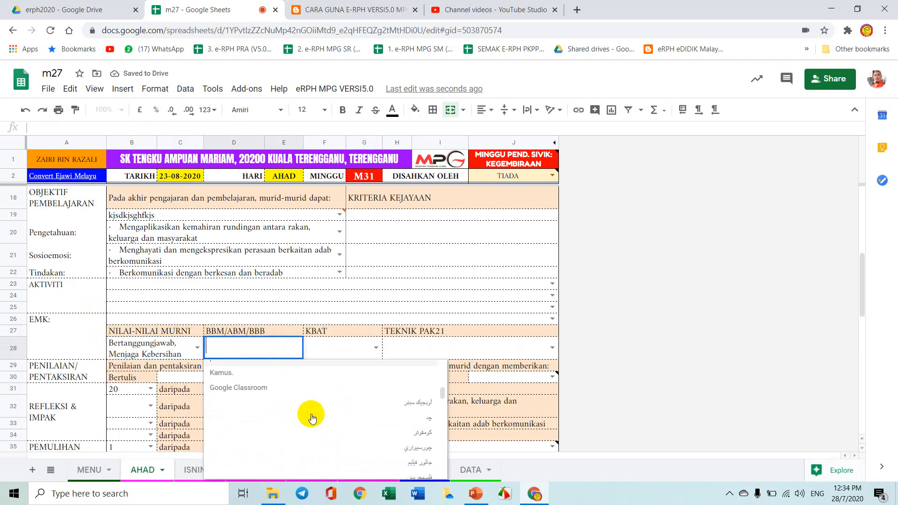
scroll(316, 426, down, 5)
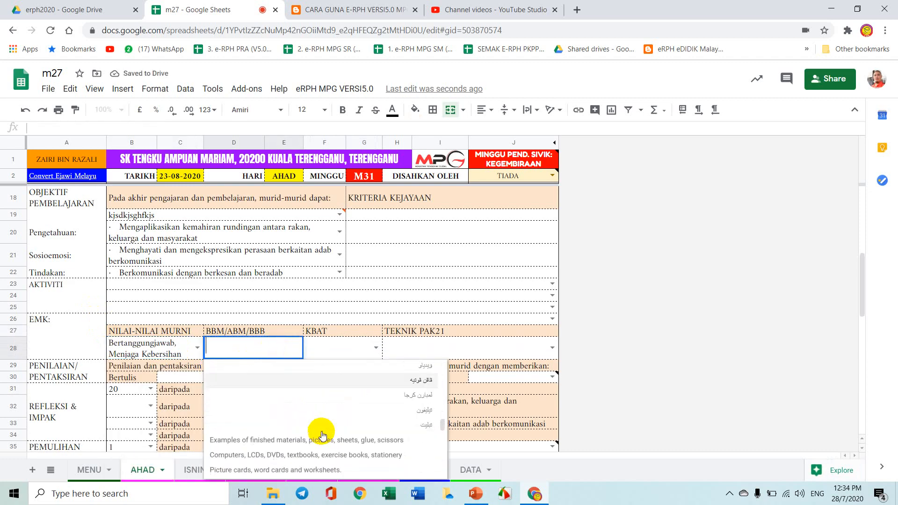
scroll(321, 431, up, 5)
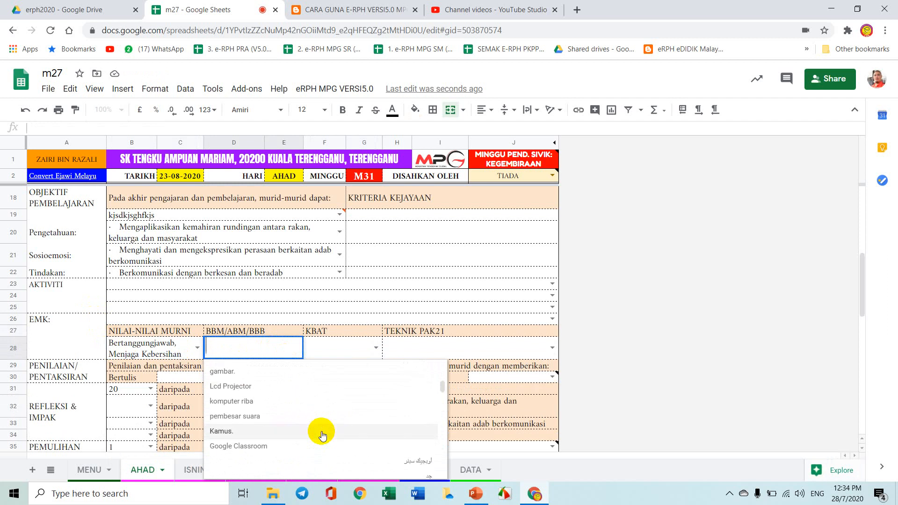
scroll(299, 405, down, 3)
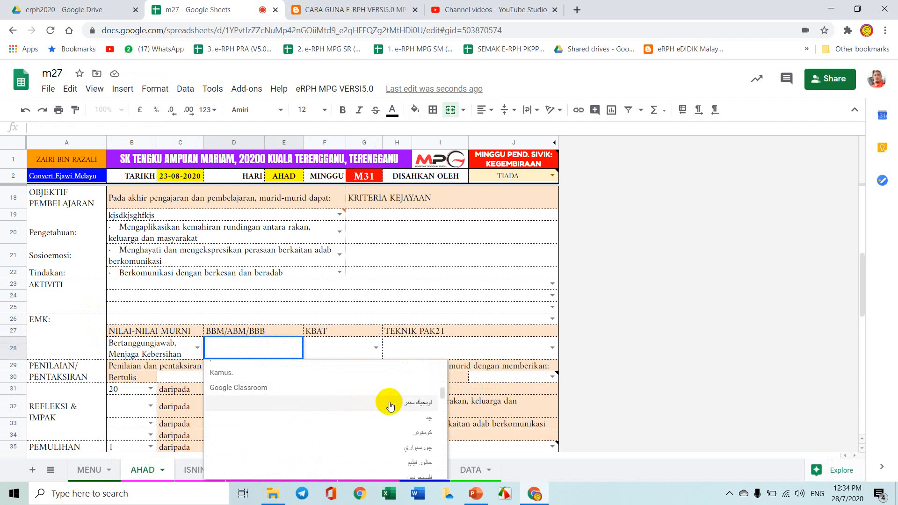
scroll(393, 411, down, 5)
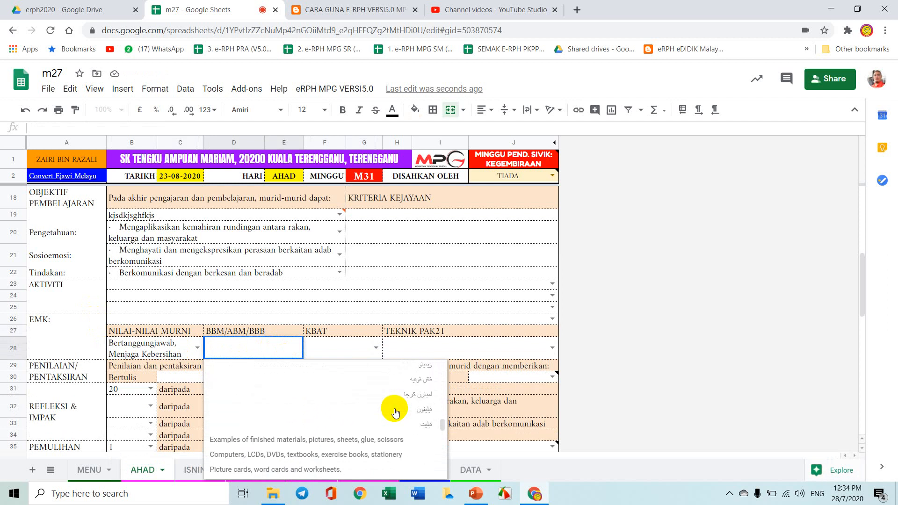
scroll(394, 411, down, 5)
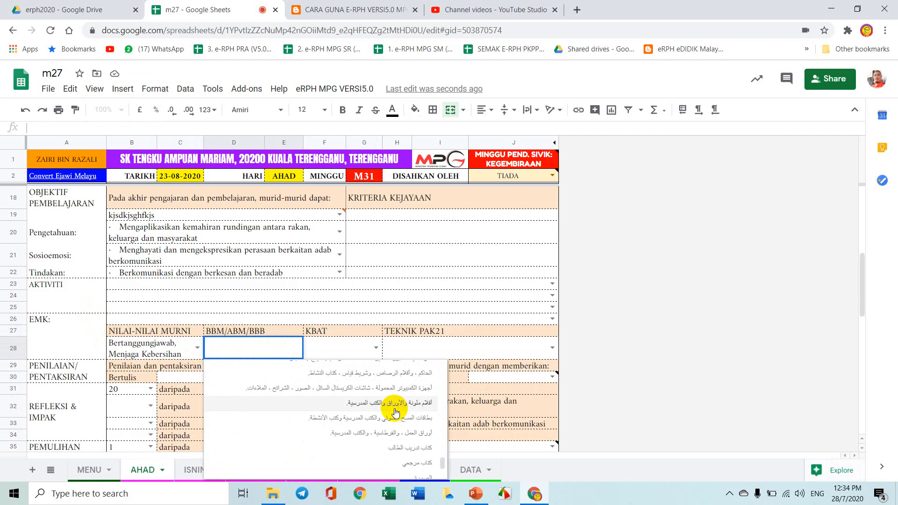
scroll(394, 411, up, 5)
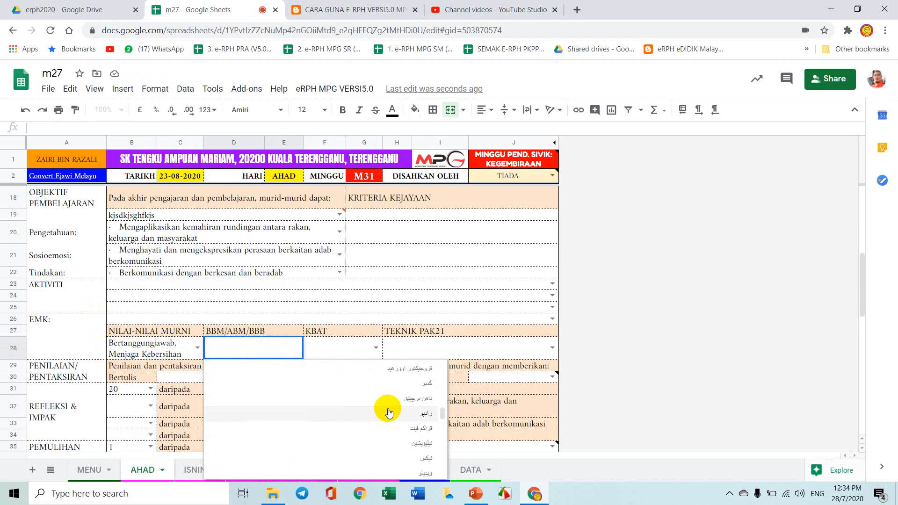
click(422, 374)
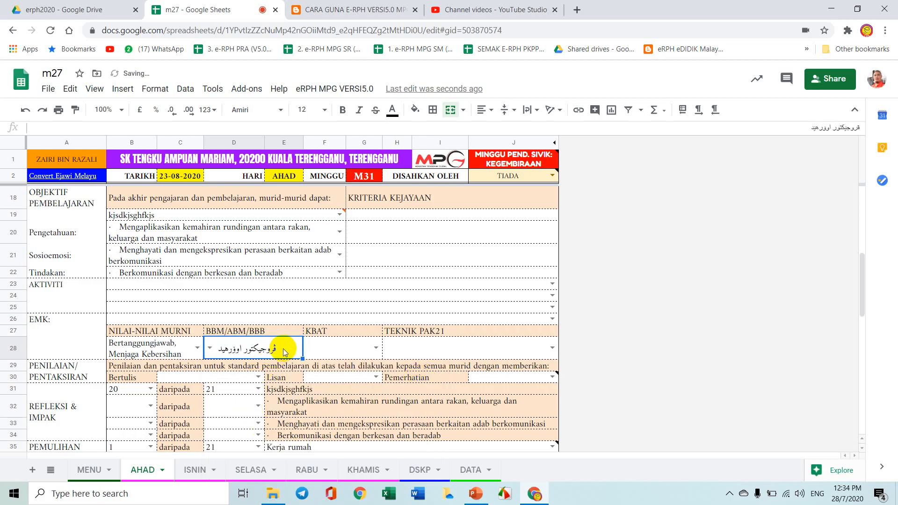
Step: Clear the BBM/ABM/BBB entry under EMK in the AHAD Class 1 plan and return to the plan's header
key(Delete)
scroll(306, 367, down, 3)
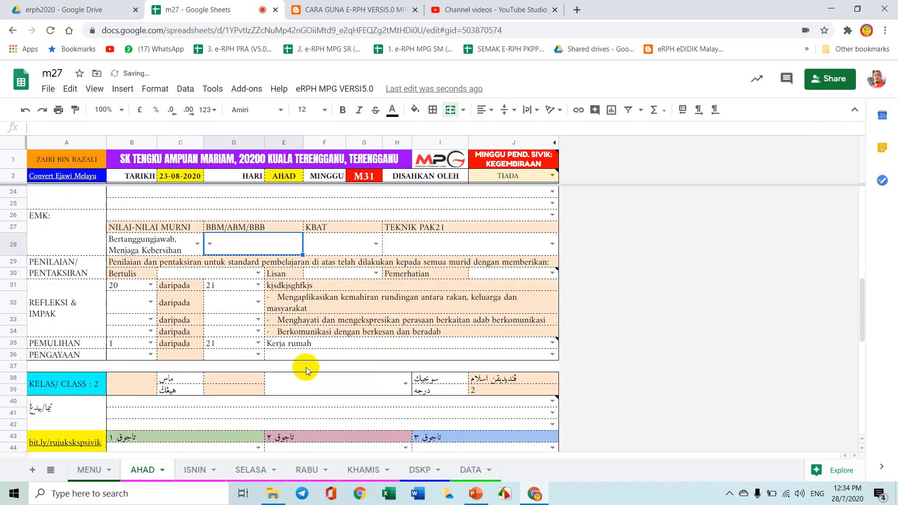
scroll(305, 359, up, 3)
scroll(305, 361, up, 2)
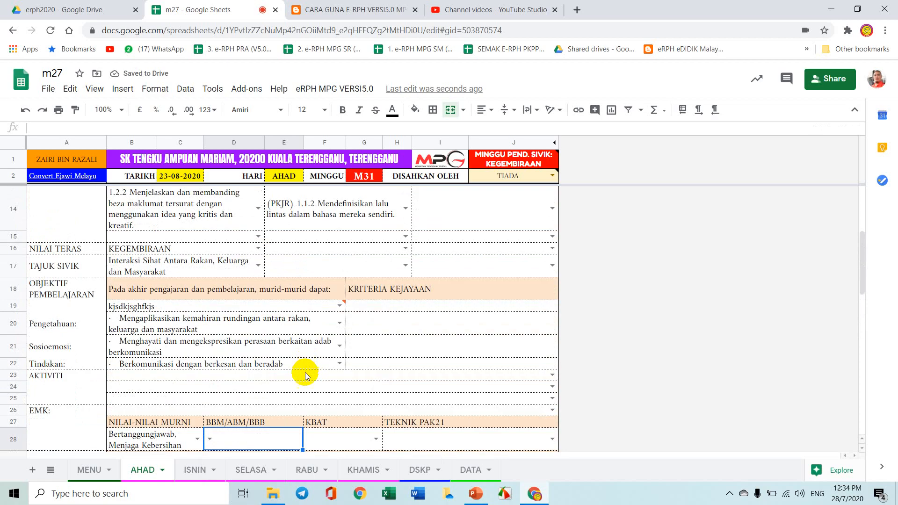
scroll(307, 346, up, 4)
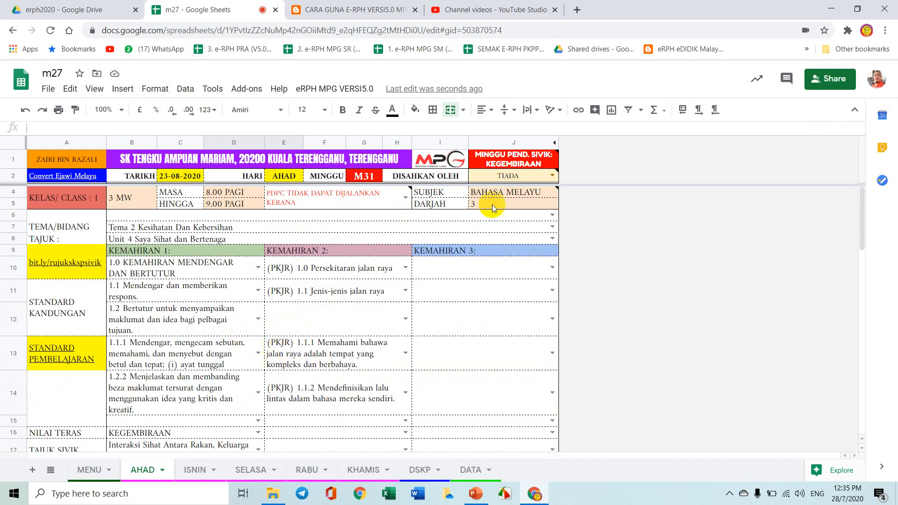
mouse_move(538, 164)
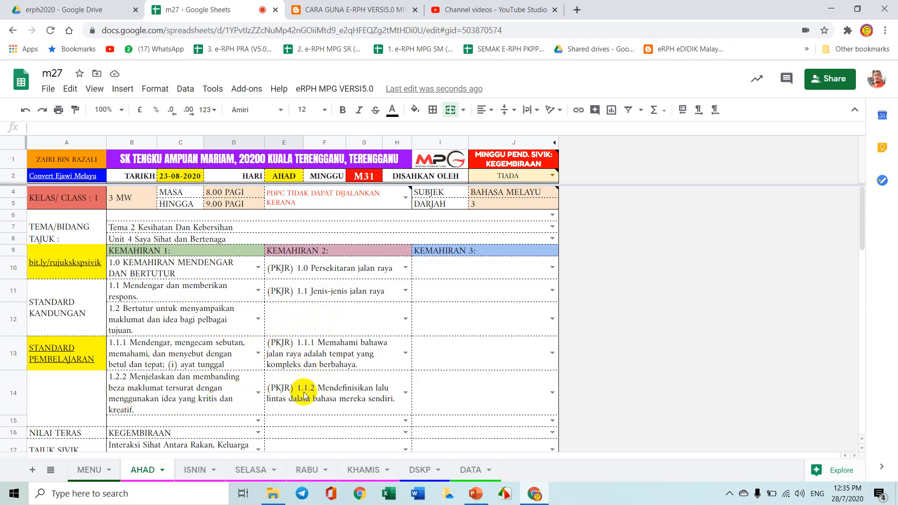
Step: Overwrite the second STANDARD PEMBELAJARAN entry under KEMAHIRAN 1 with the custom sample text jkbkdfbksj
scroll(169, 395, down, 2)
click(166, 333)
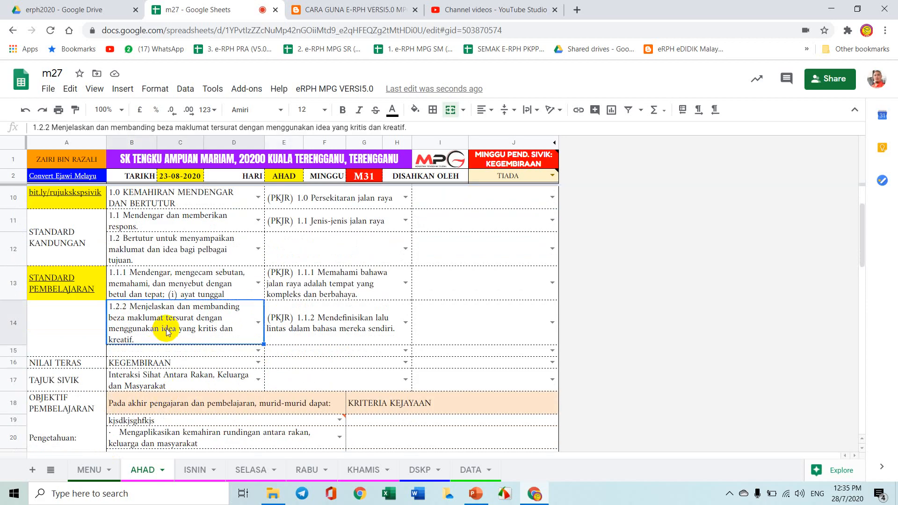
text(jkbkdfbksj)
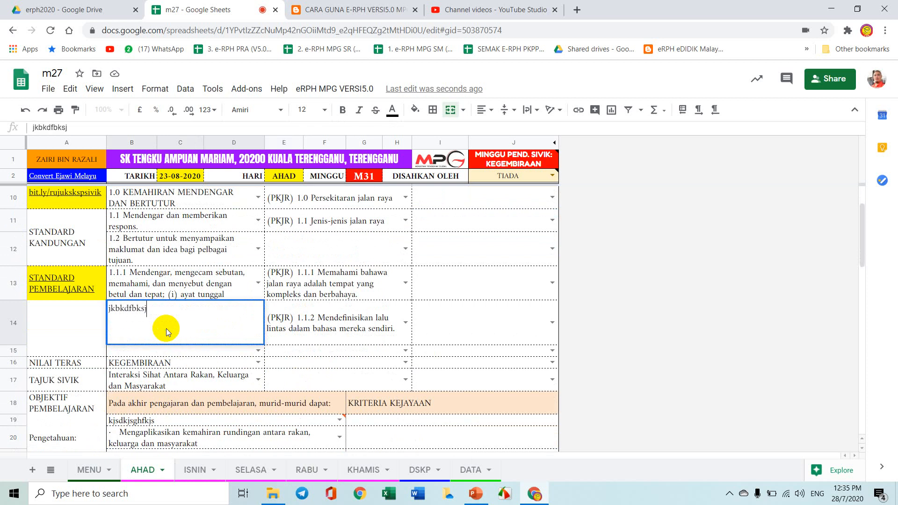
click(290, 328)
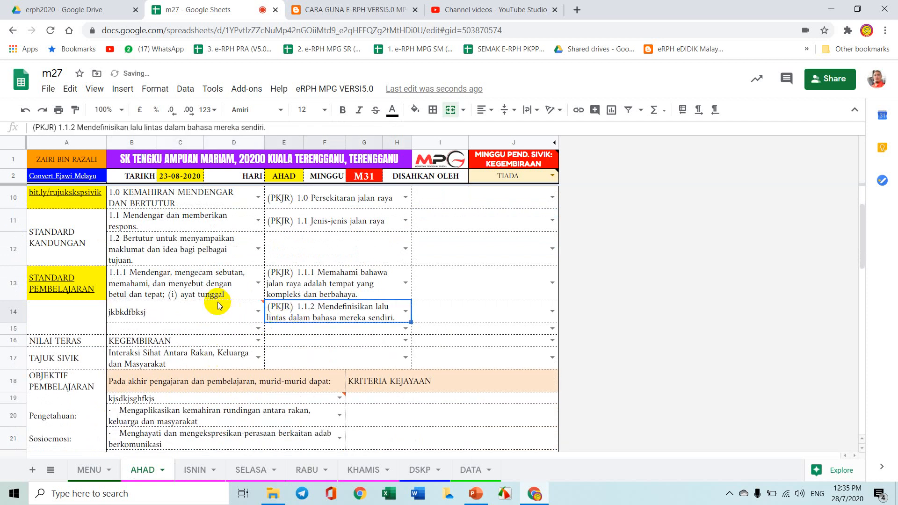
click(202, 310)
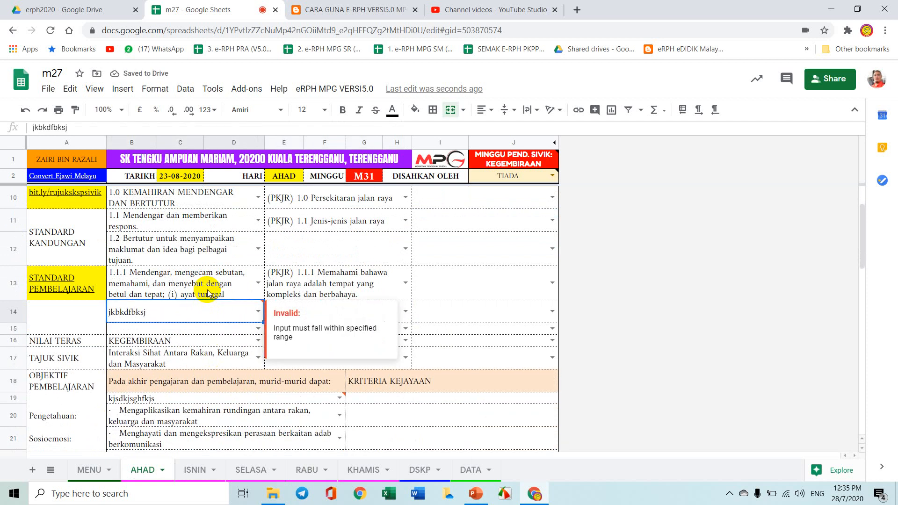
click(207, 293)
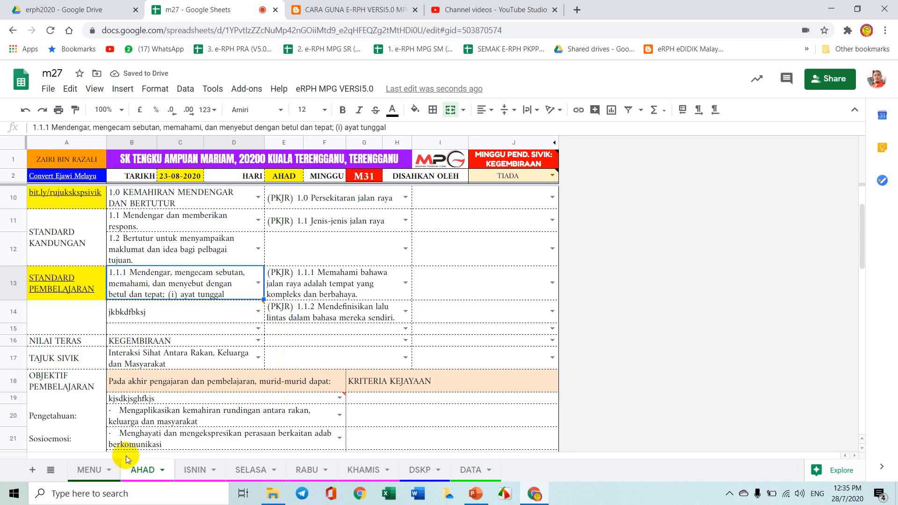
Step: Open the admin's Telegram contact link from the MENU sheet and launch it in Telegram Desktop
click(87, 471)
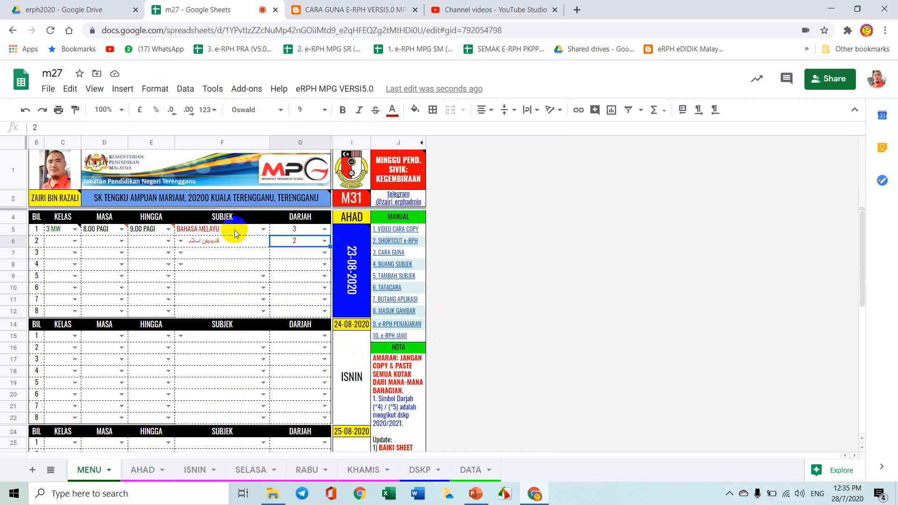
mouse_move(405, 201)
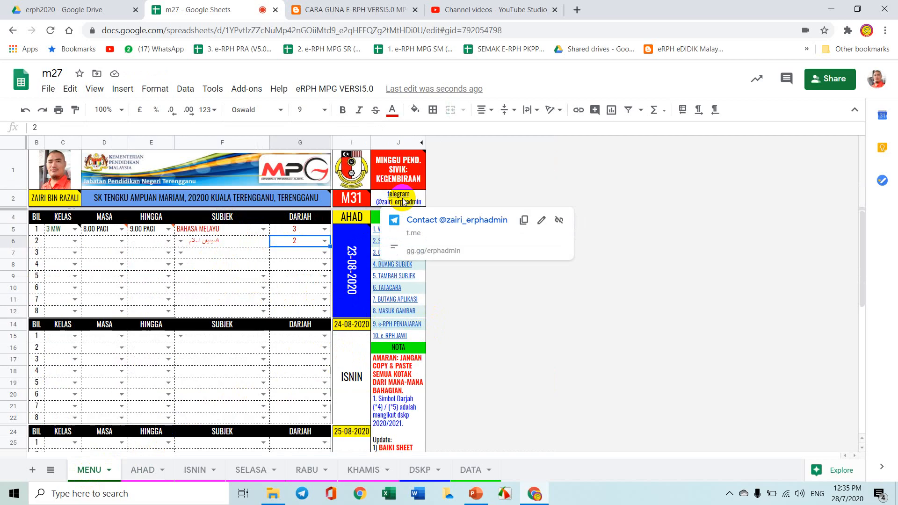
click(433, 221)
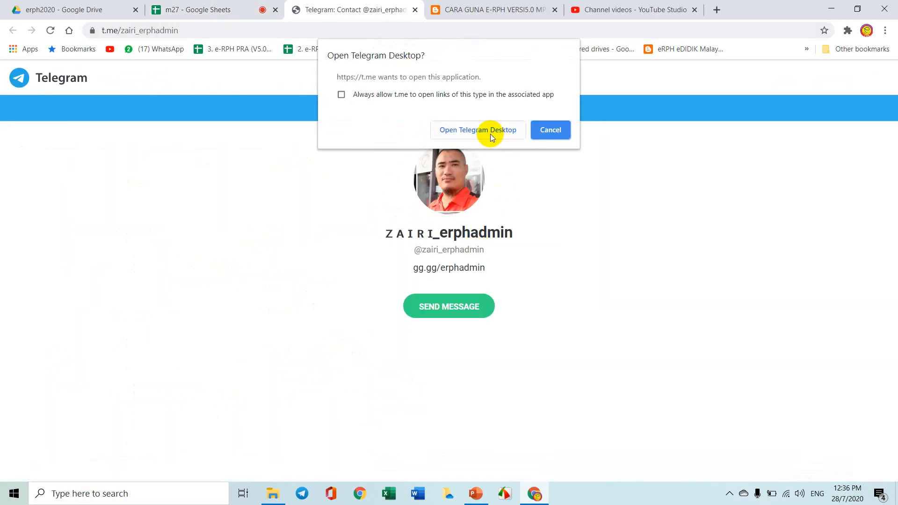
click(490, 134)
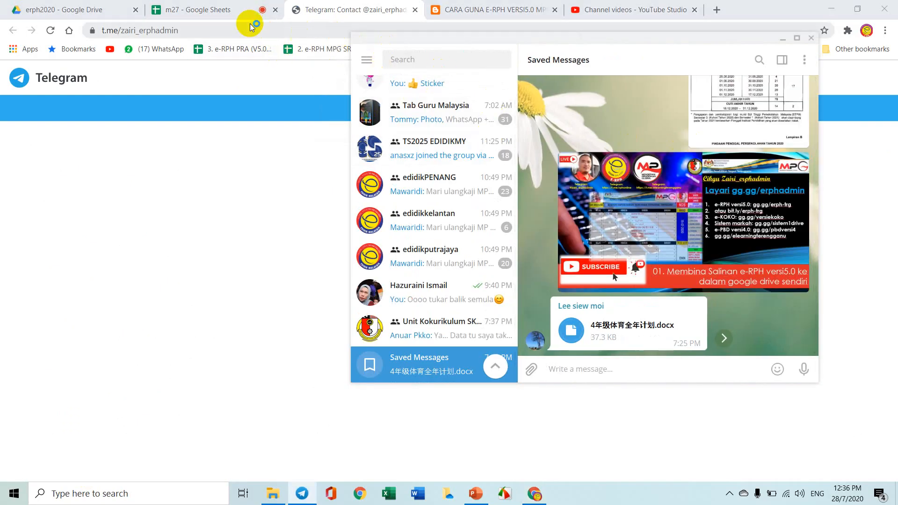
Step: Return to m27, look through the linked TAMBAH SUBJEK manual page, and switch to the open CARA GUNA E-RPH VERSI5.0 guide
click(237, 14)
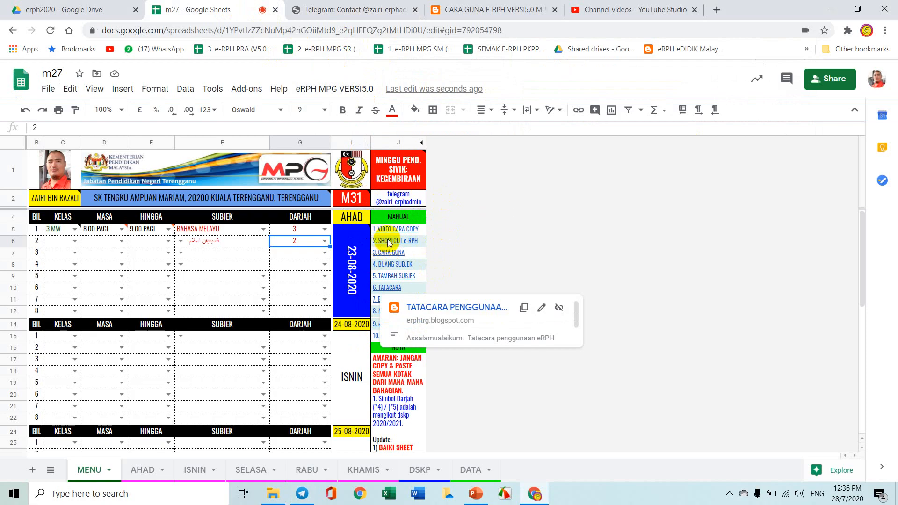
mouse_move(388, 242)
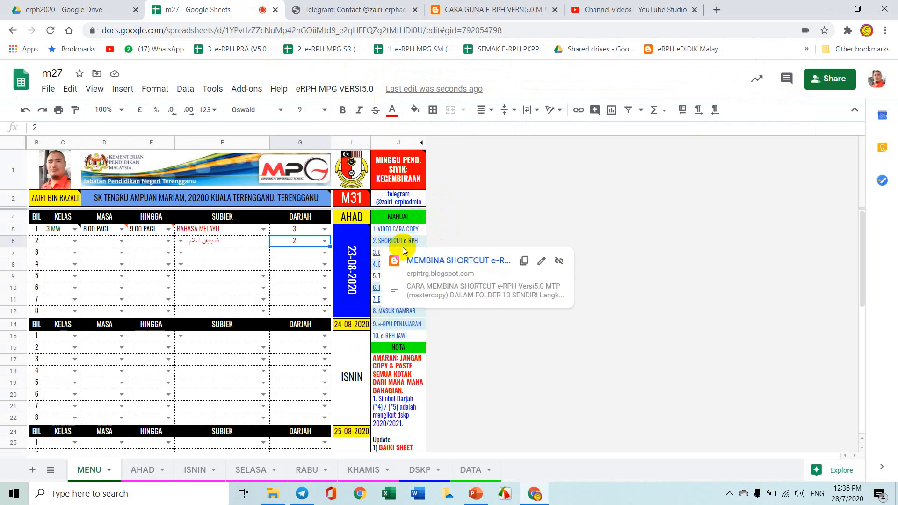
click(405, 230)
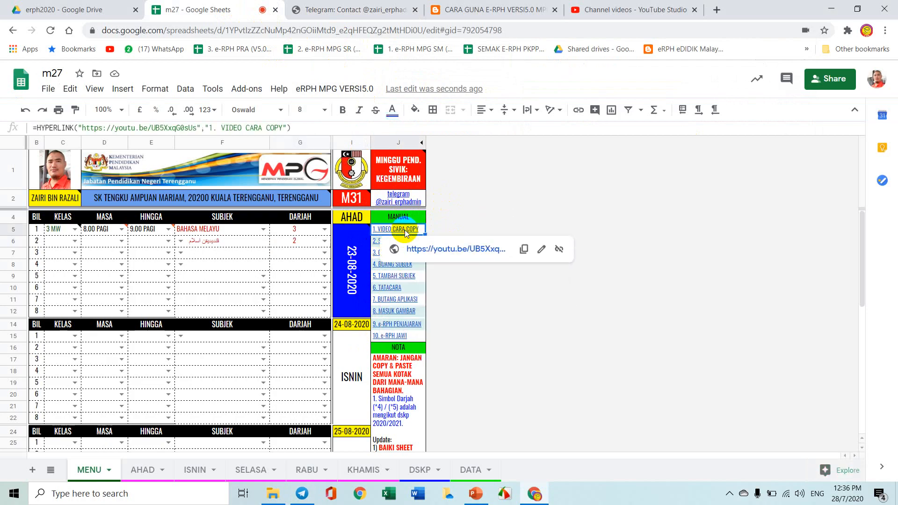
click(408, 276)
click(428, 296)
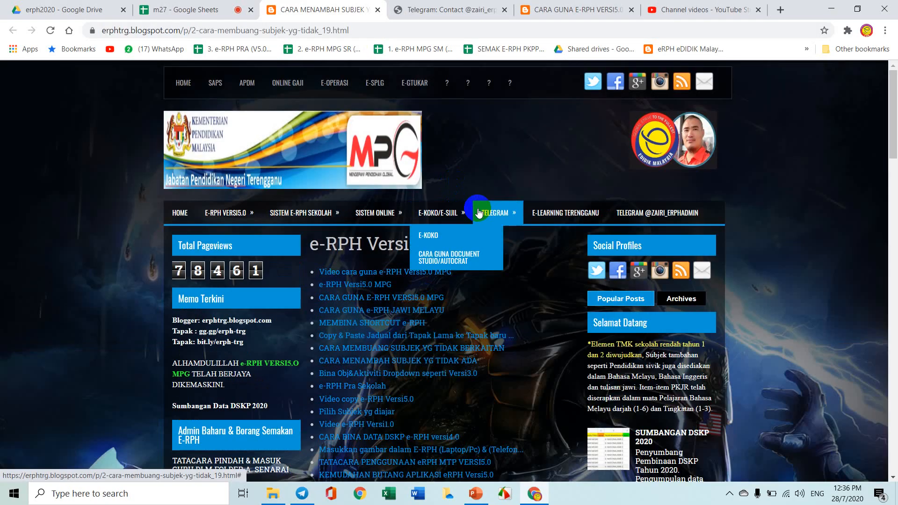
scroll(534, 244, down, 12)
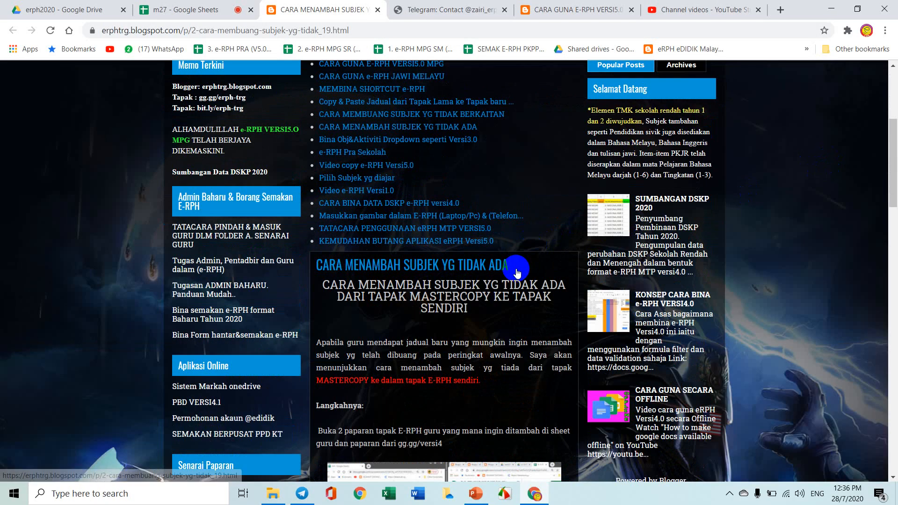
scroll(509, 293, up, 5)
scroll(509, 293, up, 7)
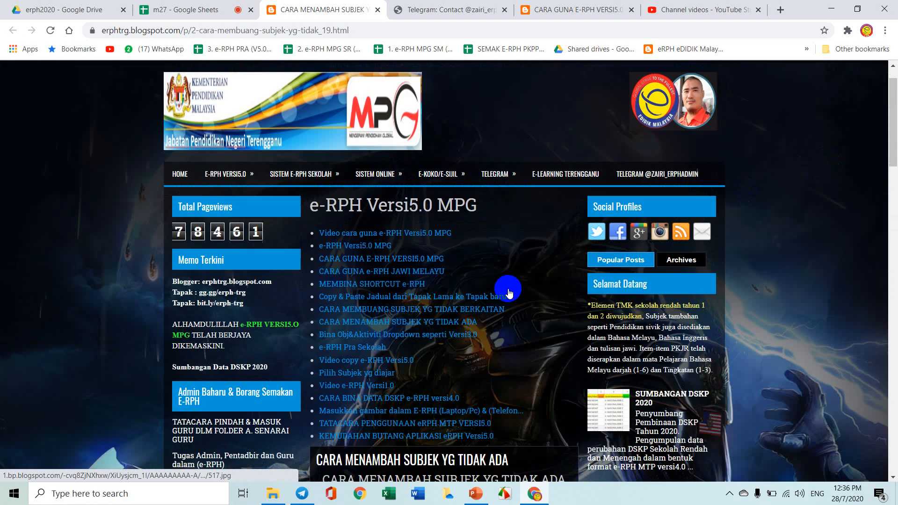
click(596, 5)
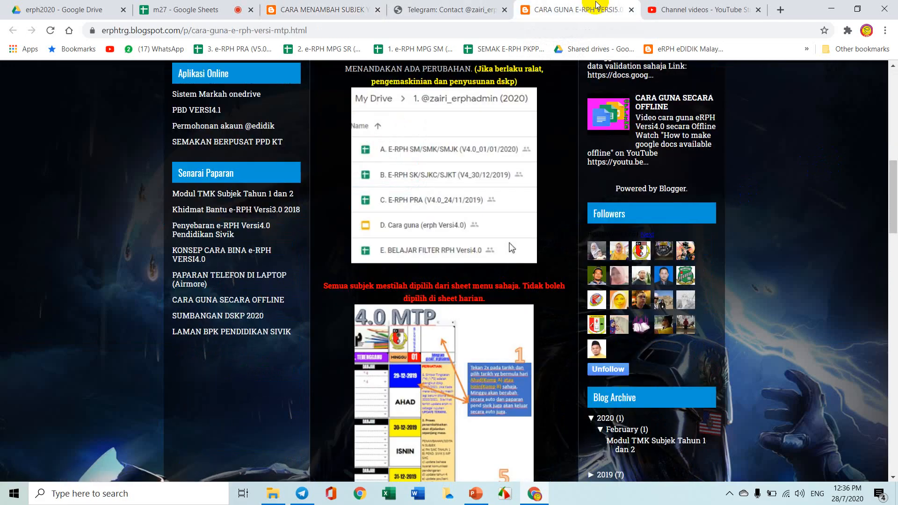